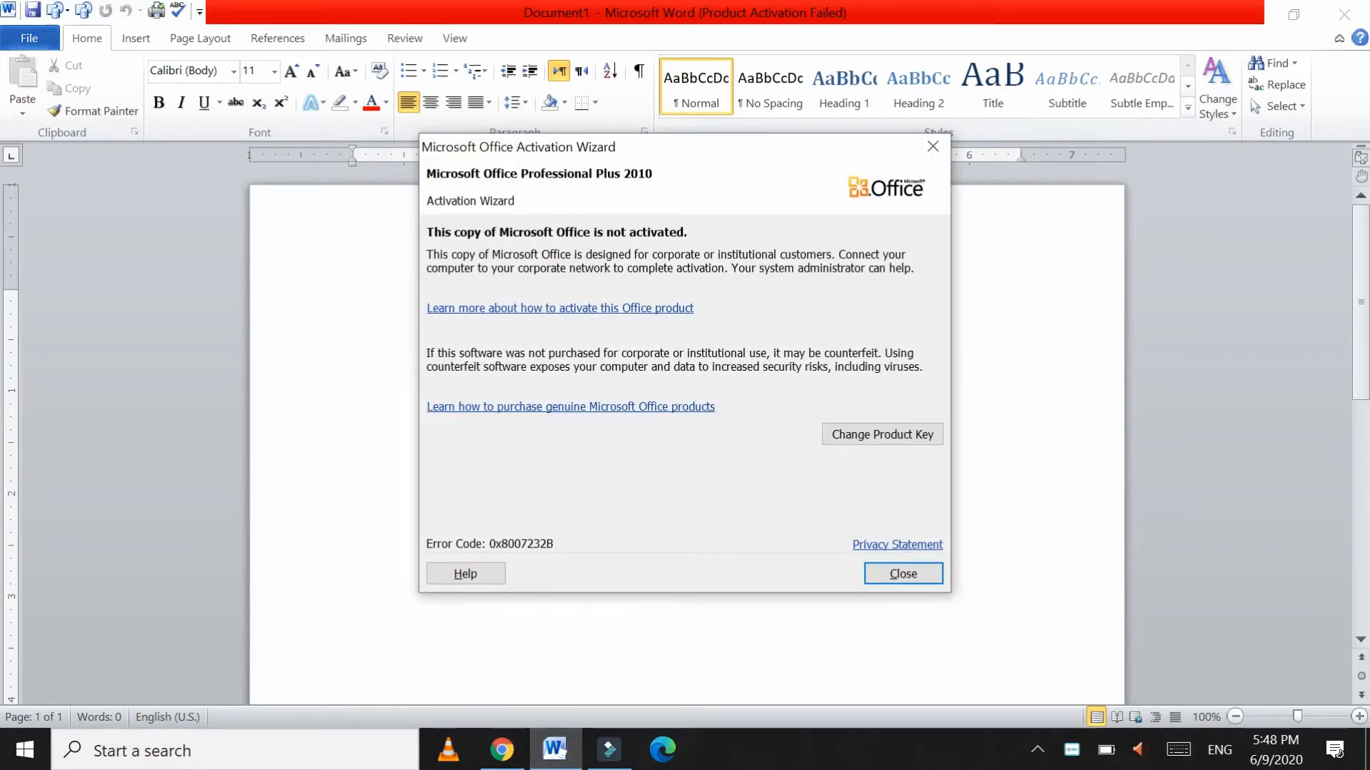
Step: Close the Office activation notice to reveal the blank Document1
click(913, 575)
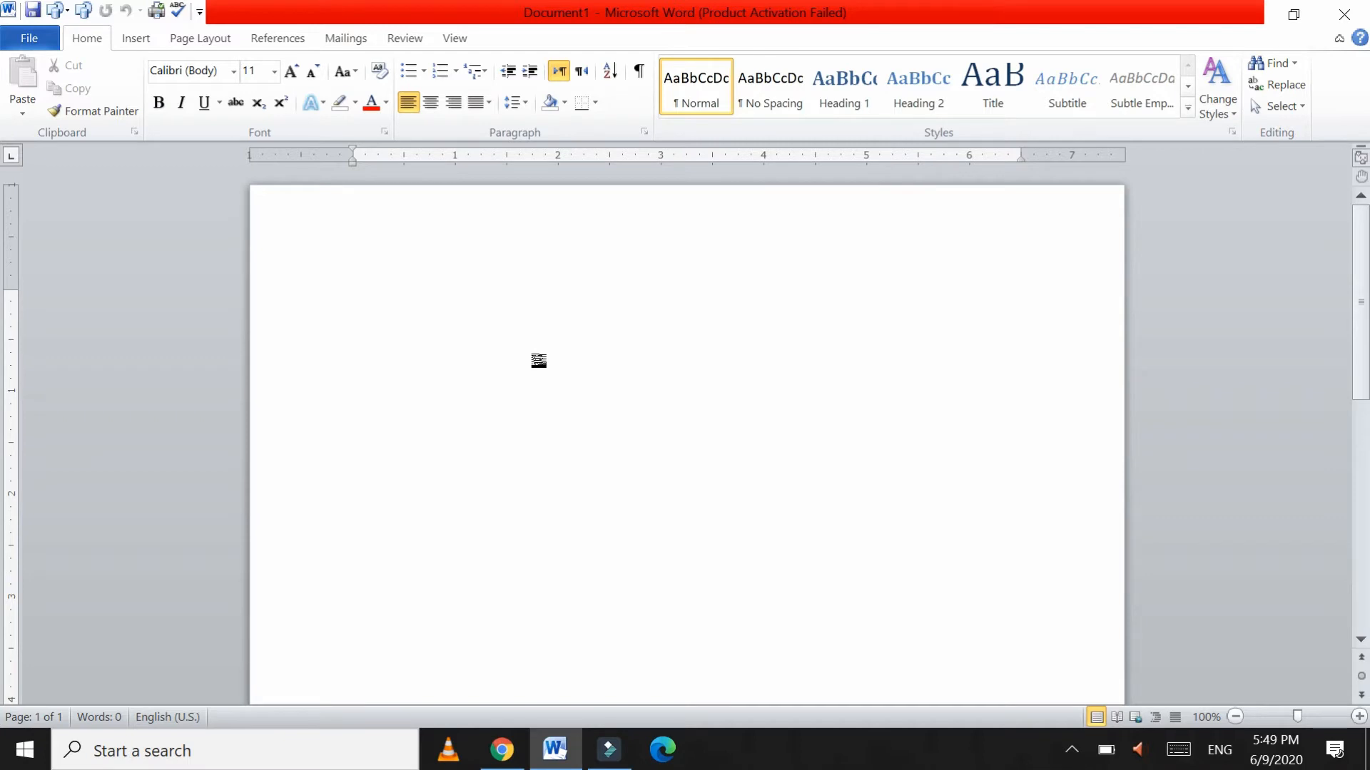
Step: Type Education, English and Information Technology on three separate lines
text(Education)
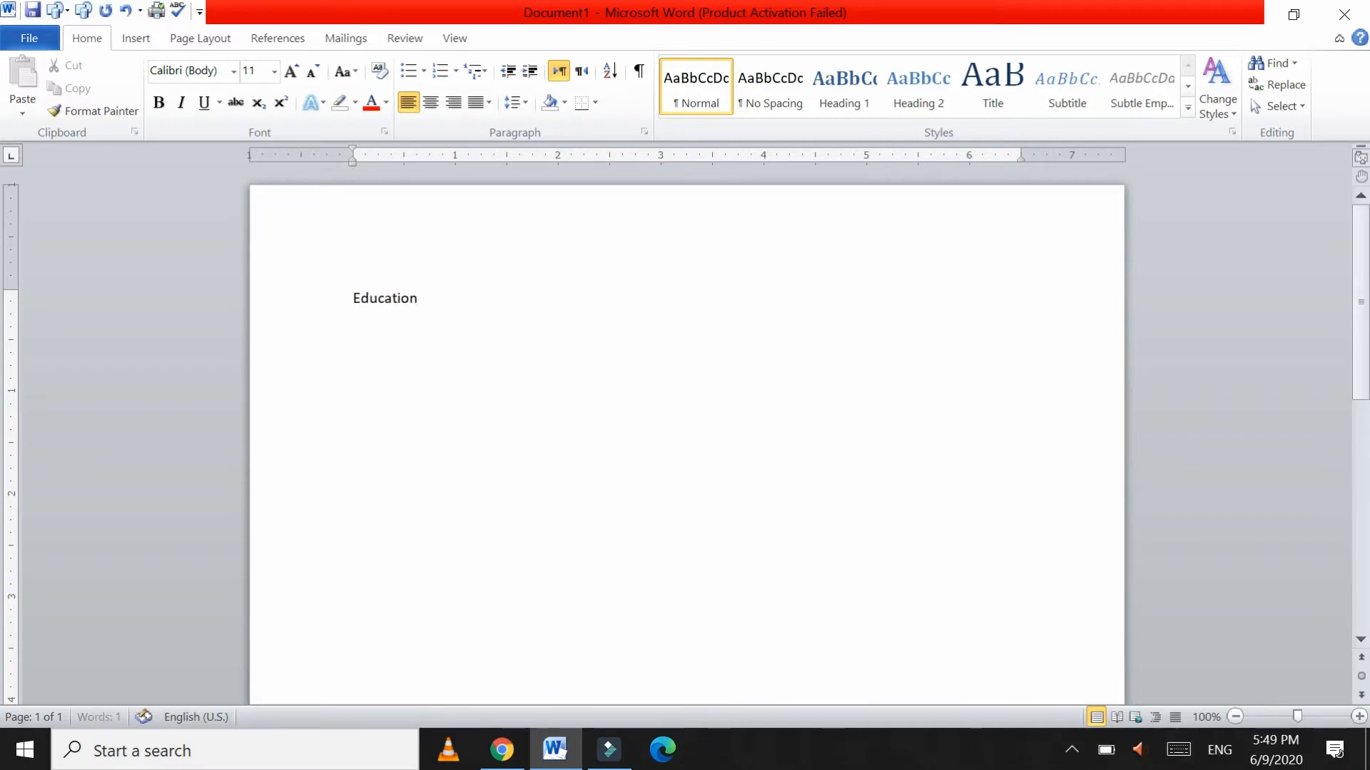
key(Return)
text(English)
key(Return)
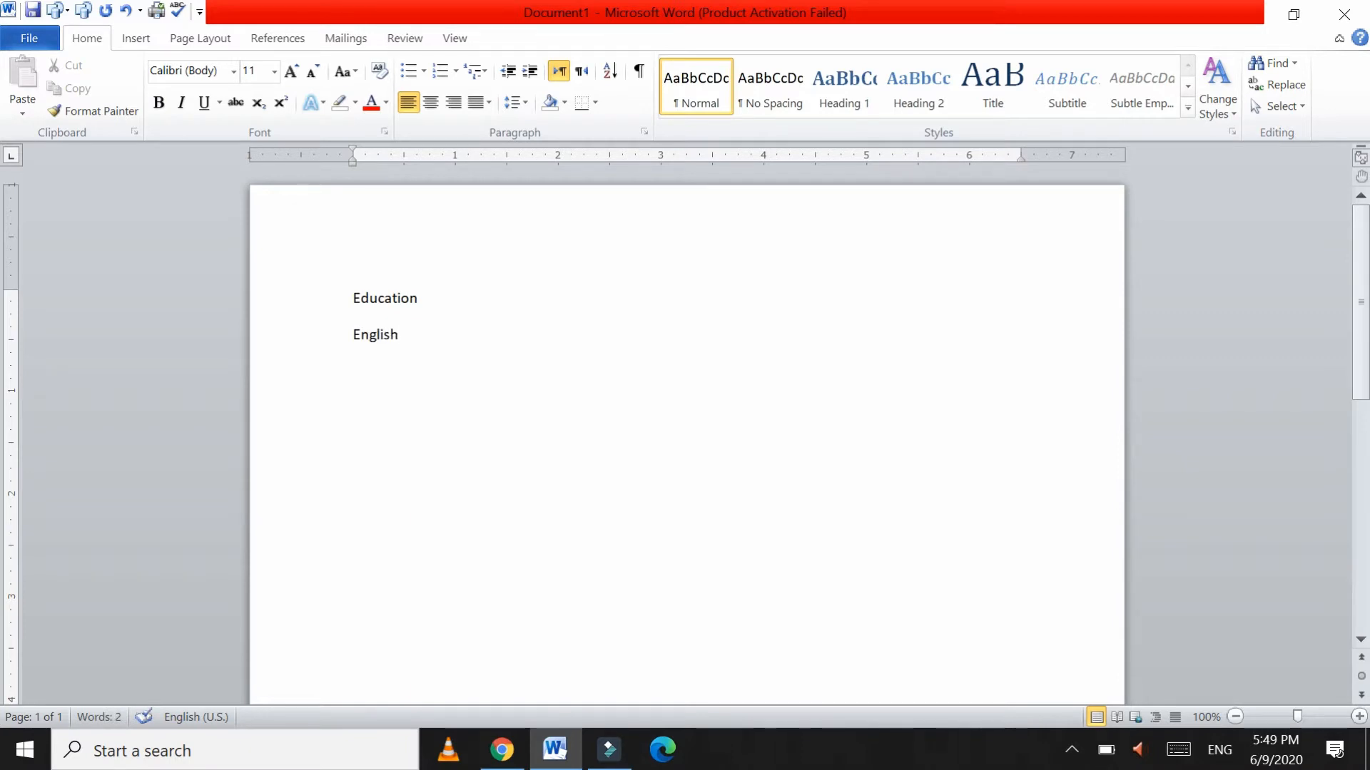
text(Ur)
key(BackSpace)
key(BackSpace)
text(Information)
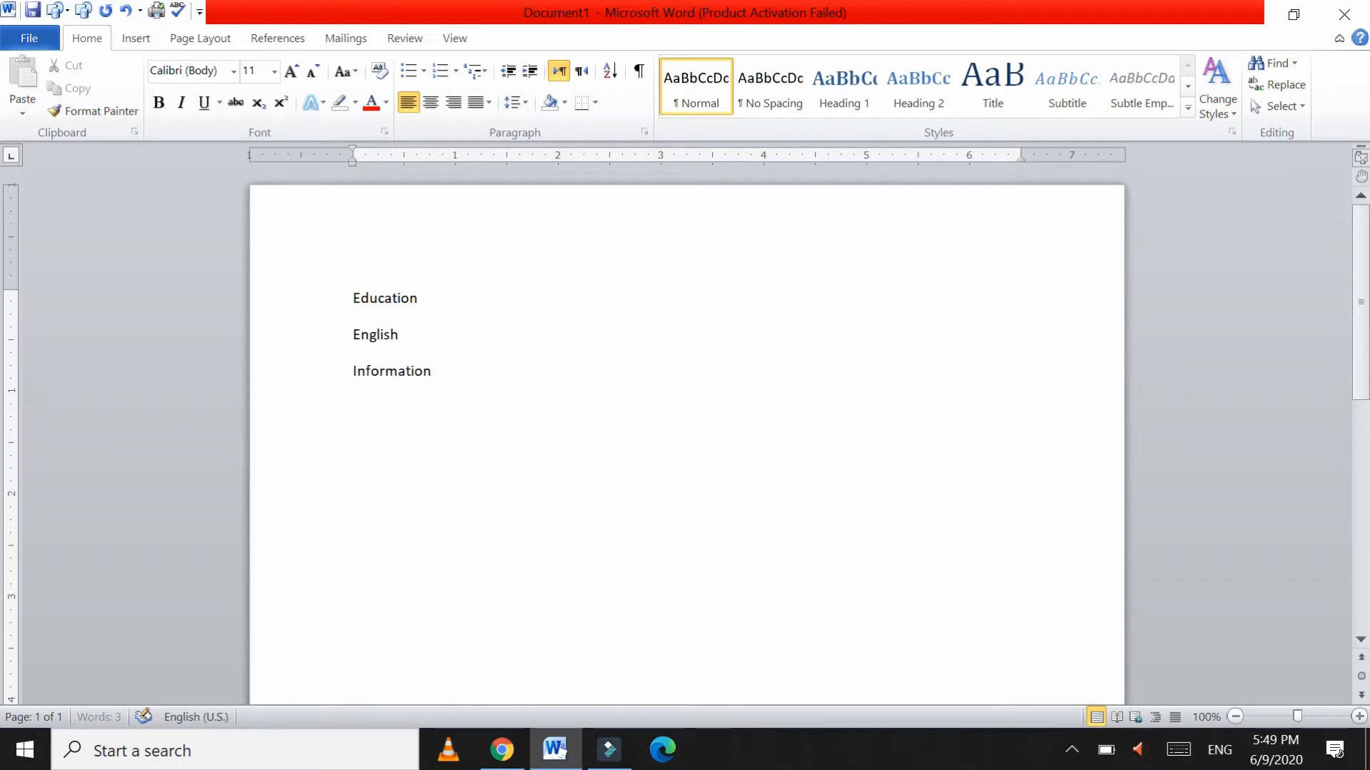
text( Technology)
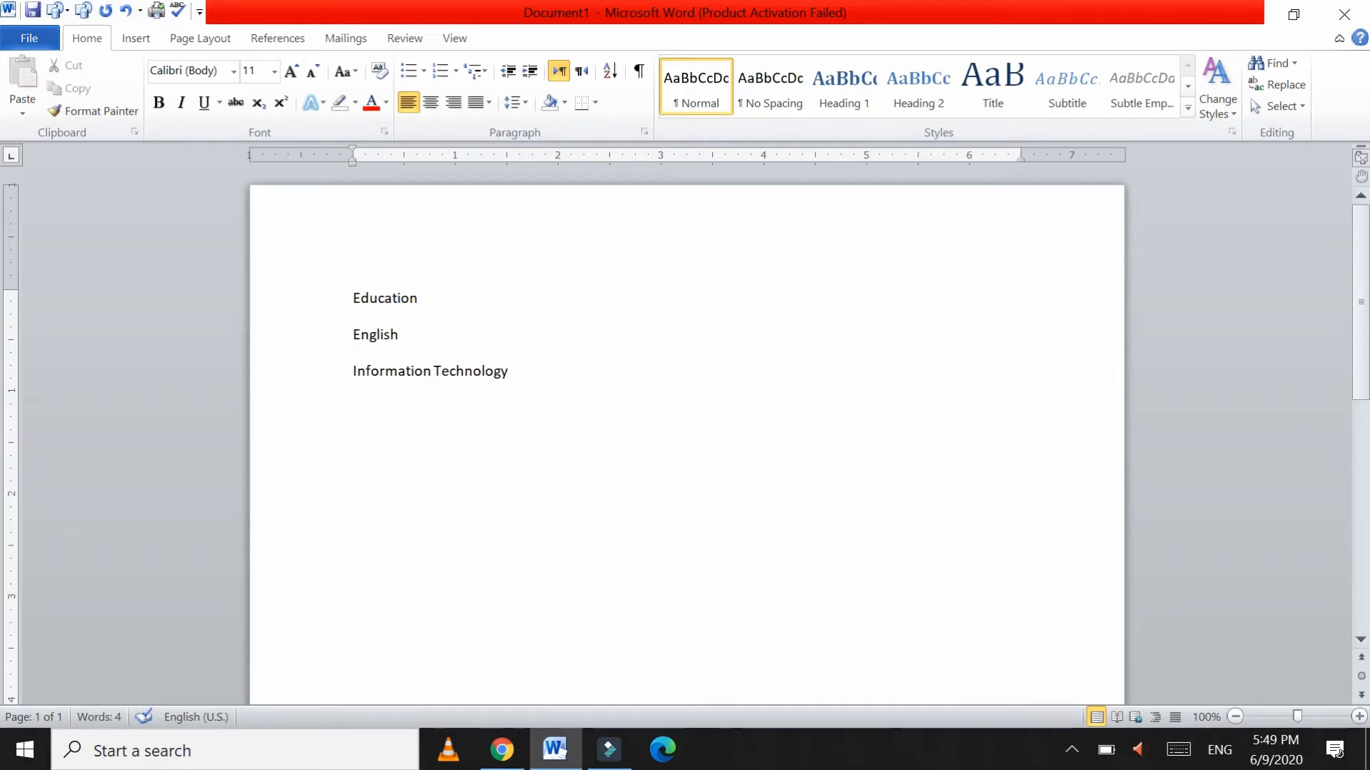
click(424, 297)
Step: Apply the 1) a) i) multilevel list style to the three subject lines
drag(284, 300, 279, 400)
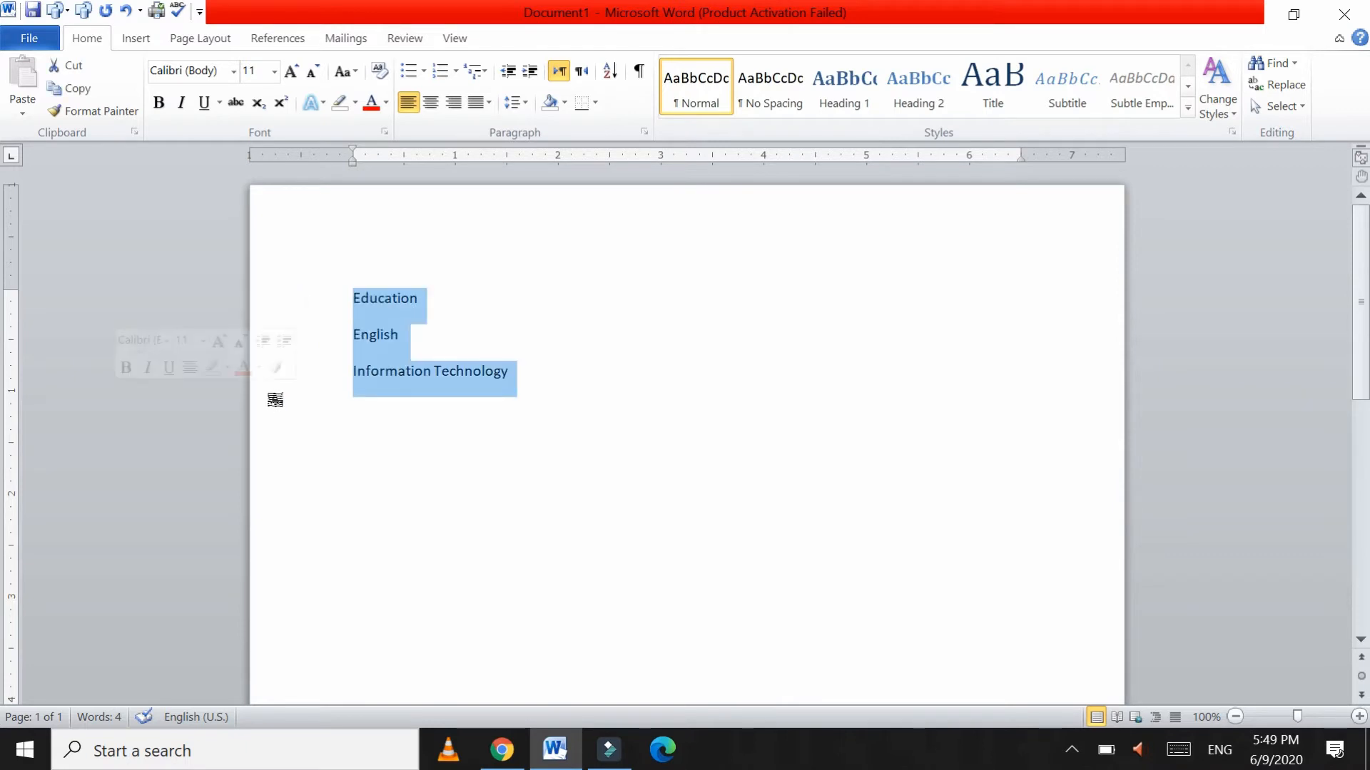
click(475, 72)
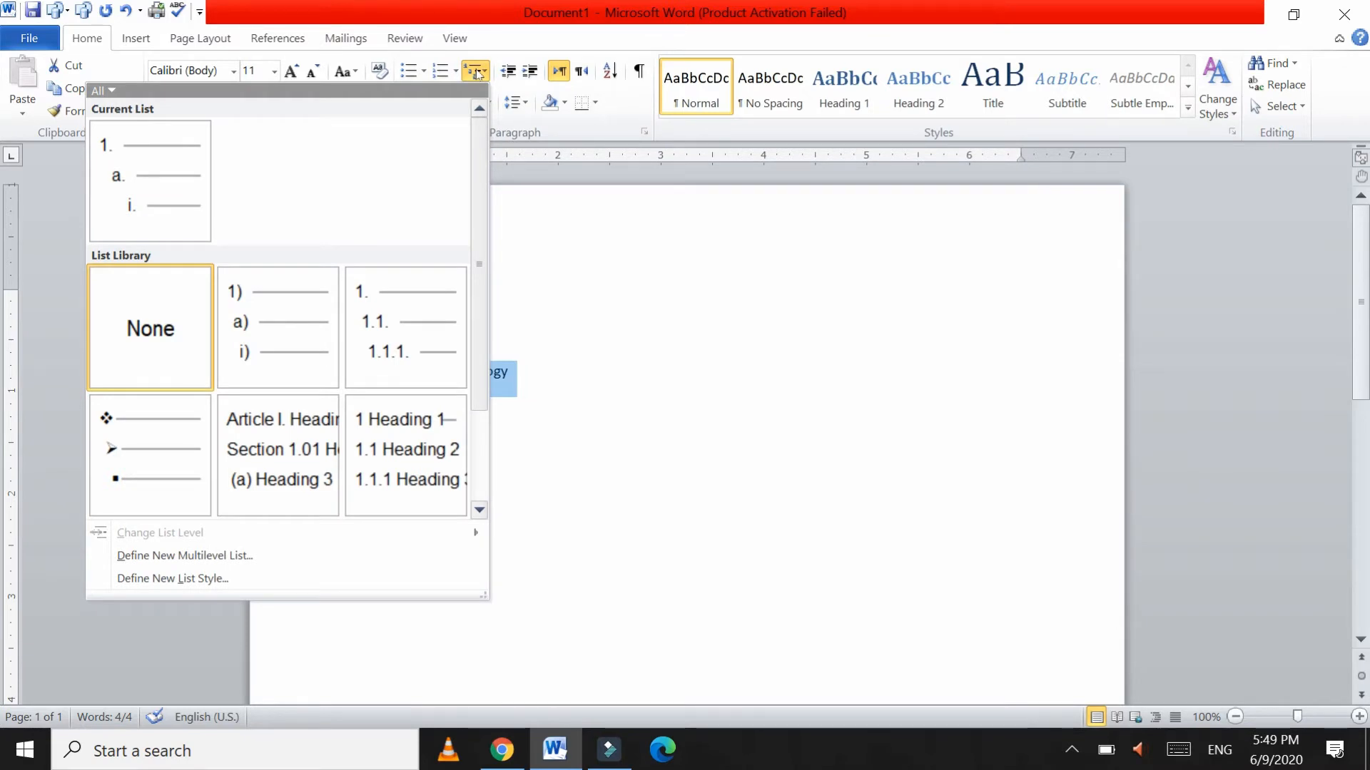
mouse_move(280, 329)
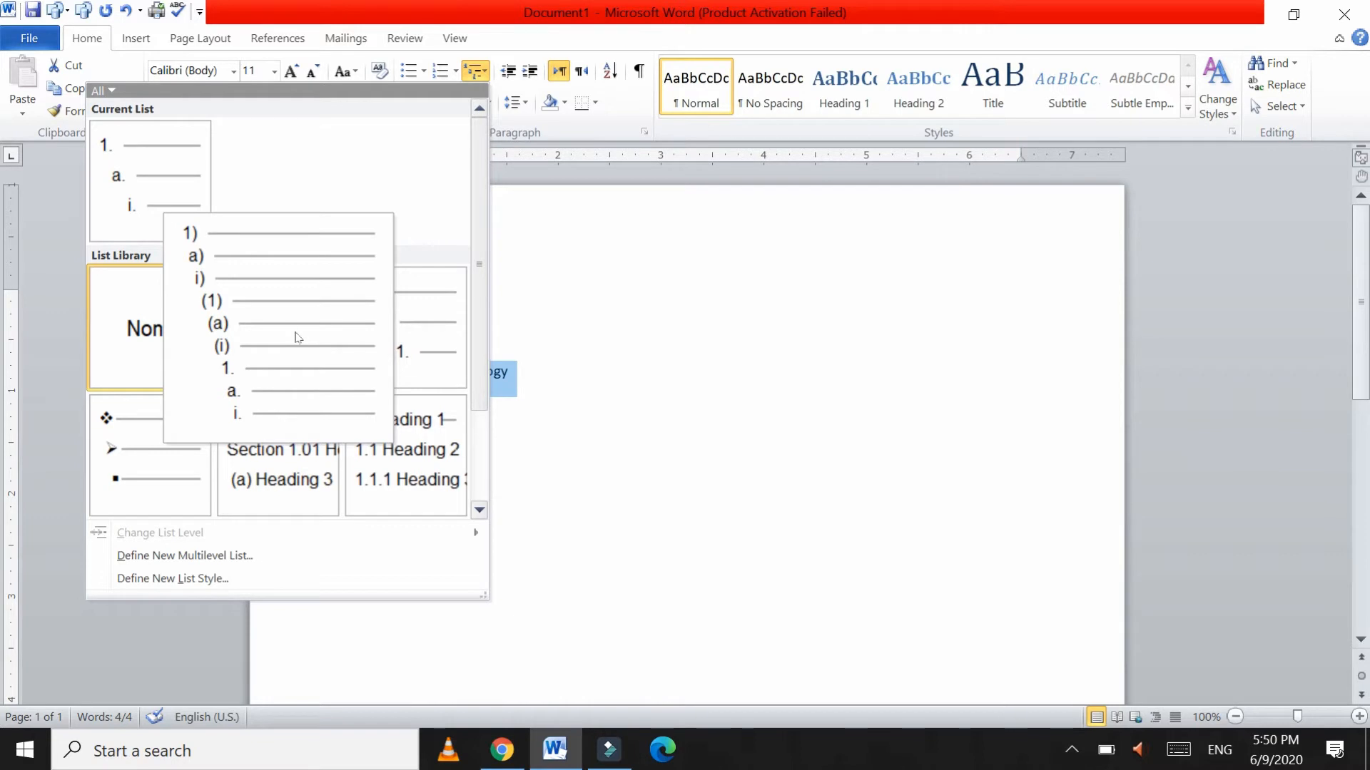
click(298, 337)
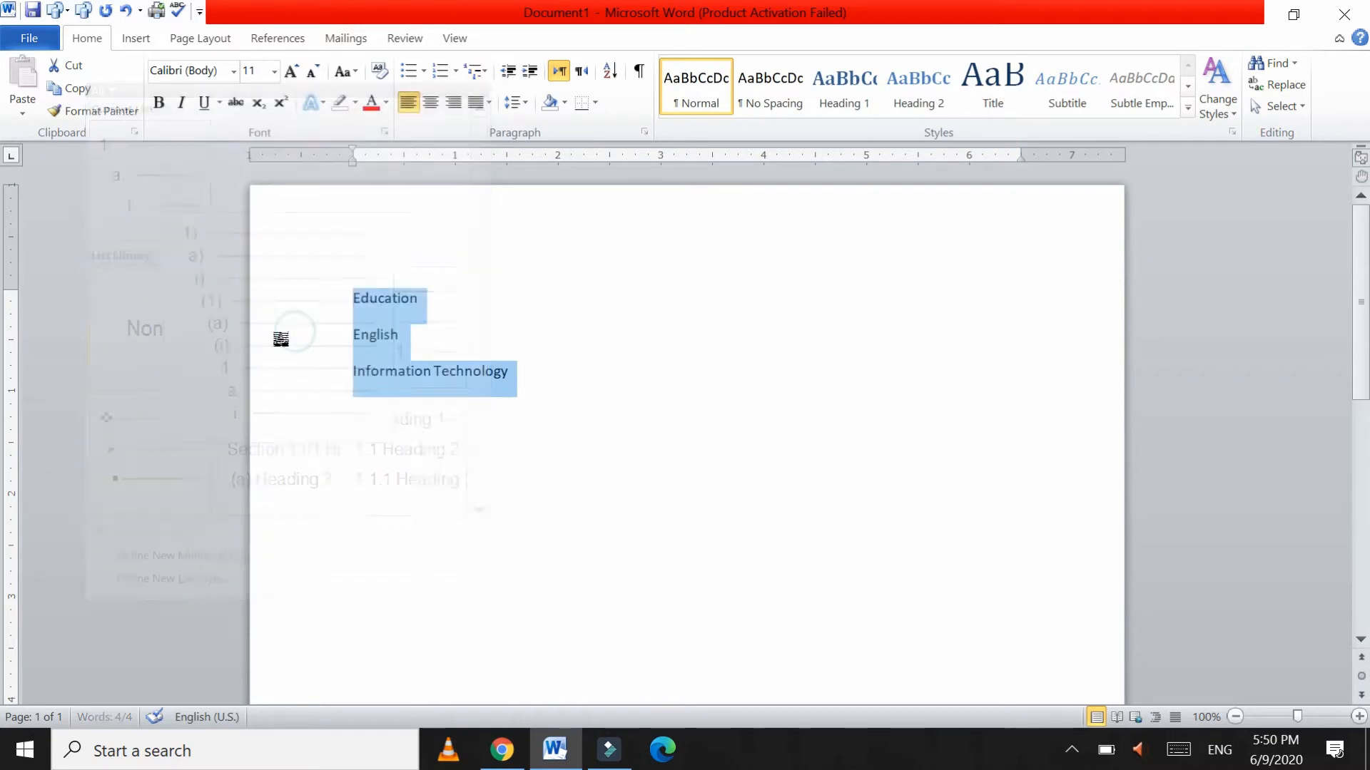
click(495, 294)
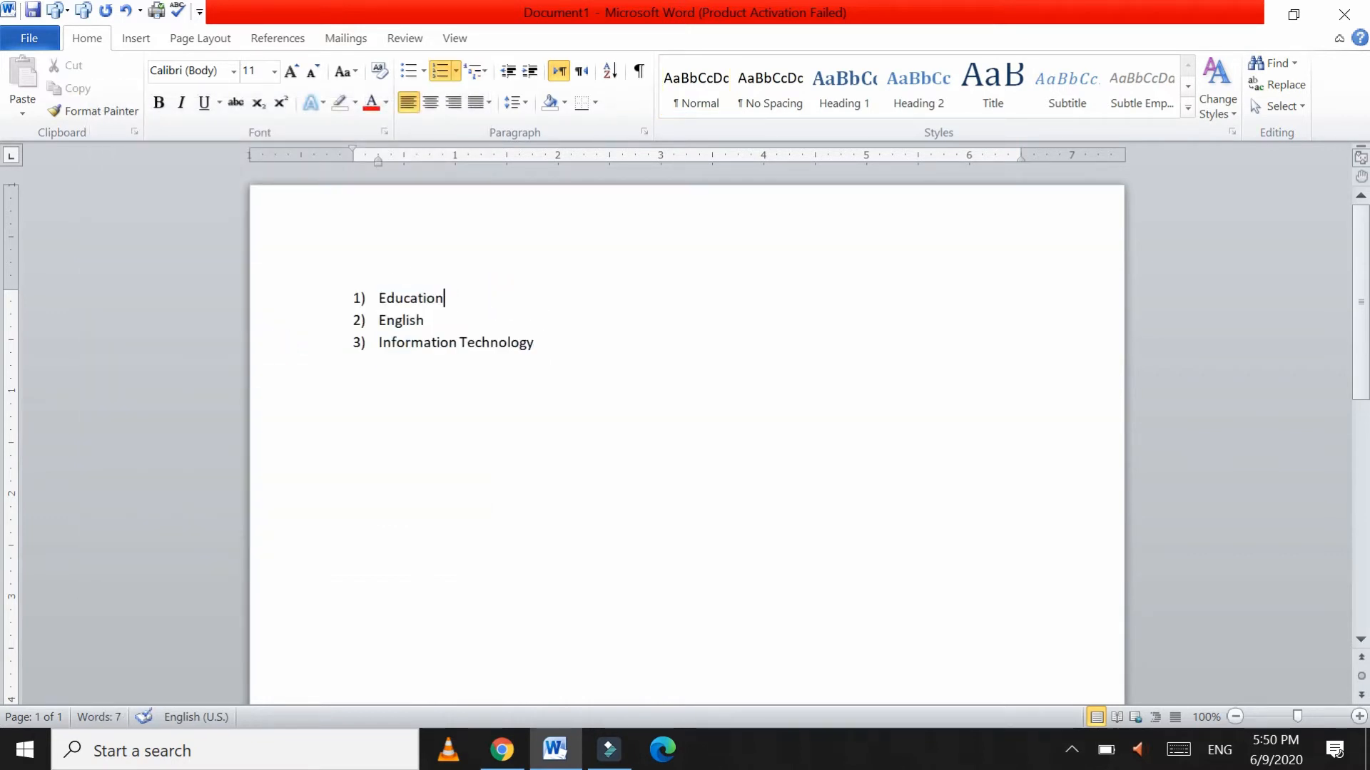
Step: Add lettered sub-items school management, educational change and guidance and counseling under Education, correcting 'counseling'
key(Return)
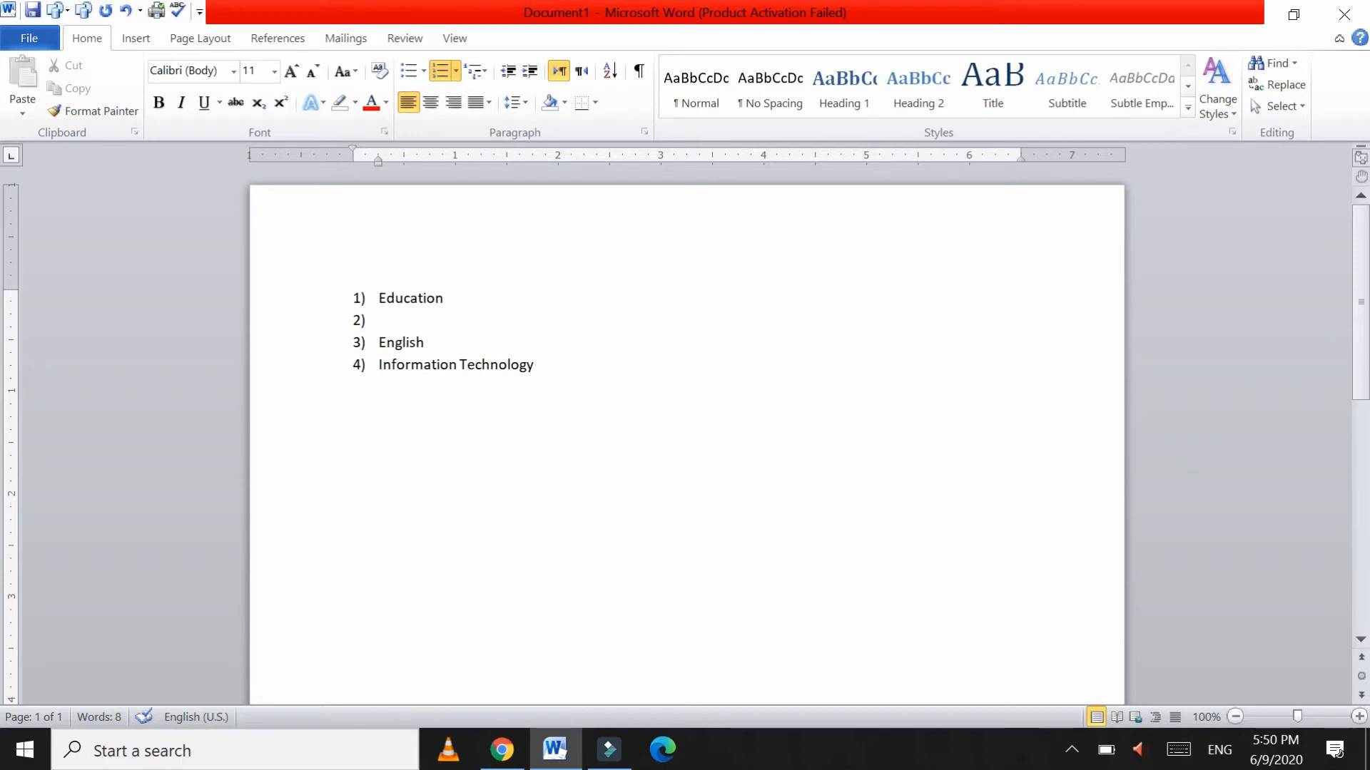
key(Tab)
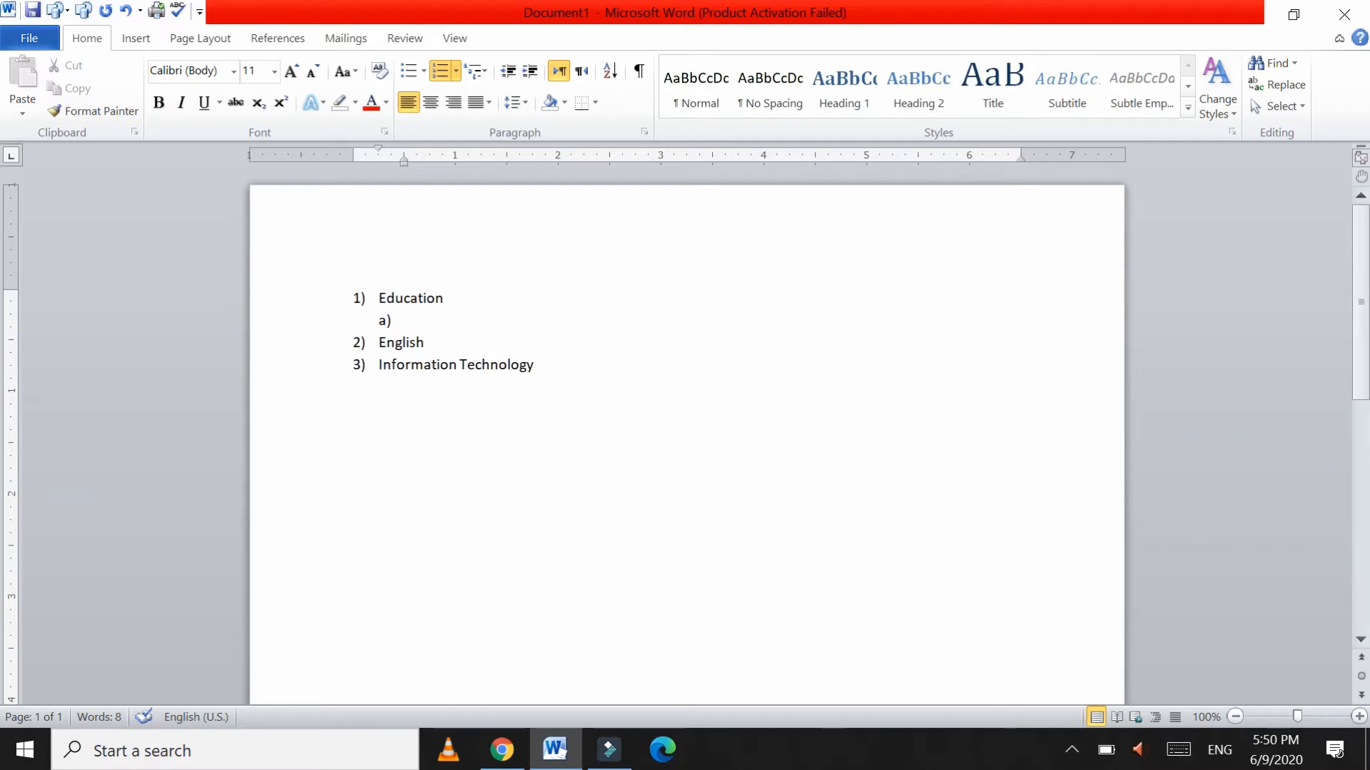
text(school management)
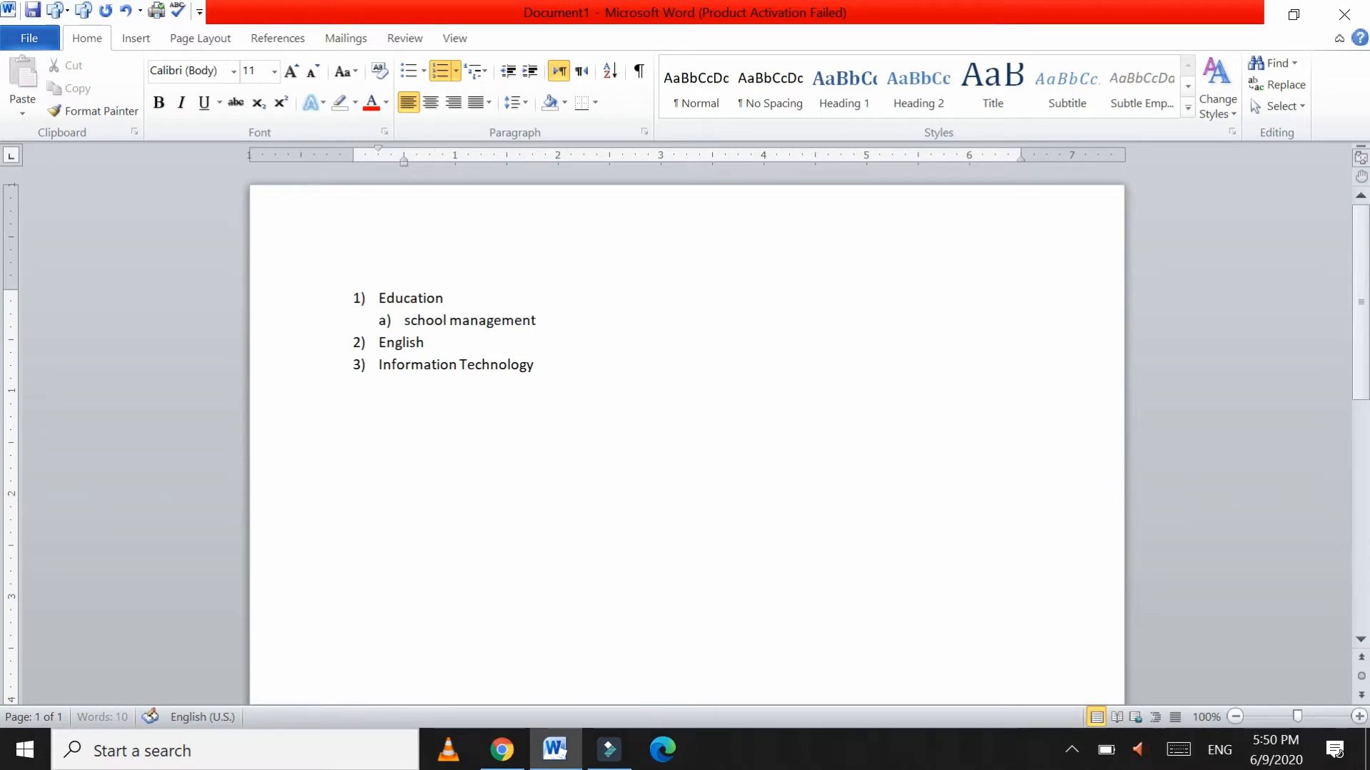
key(Return)
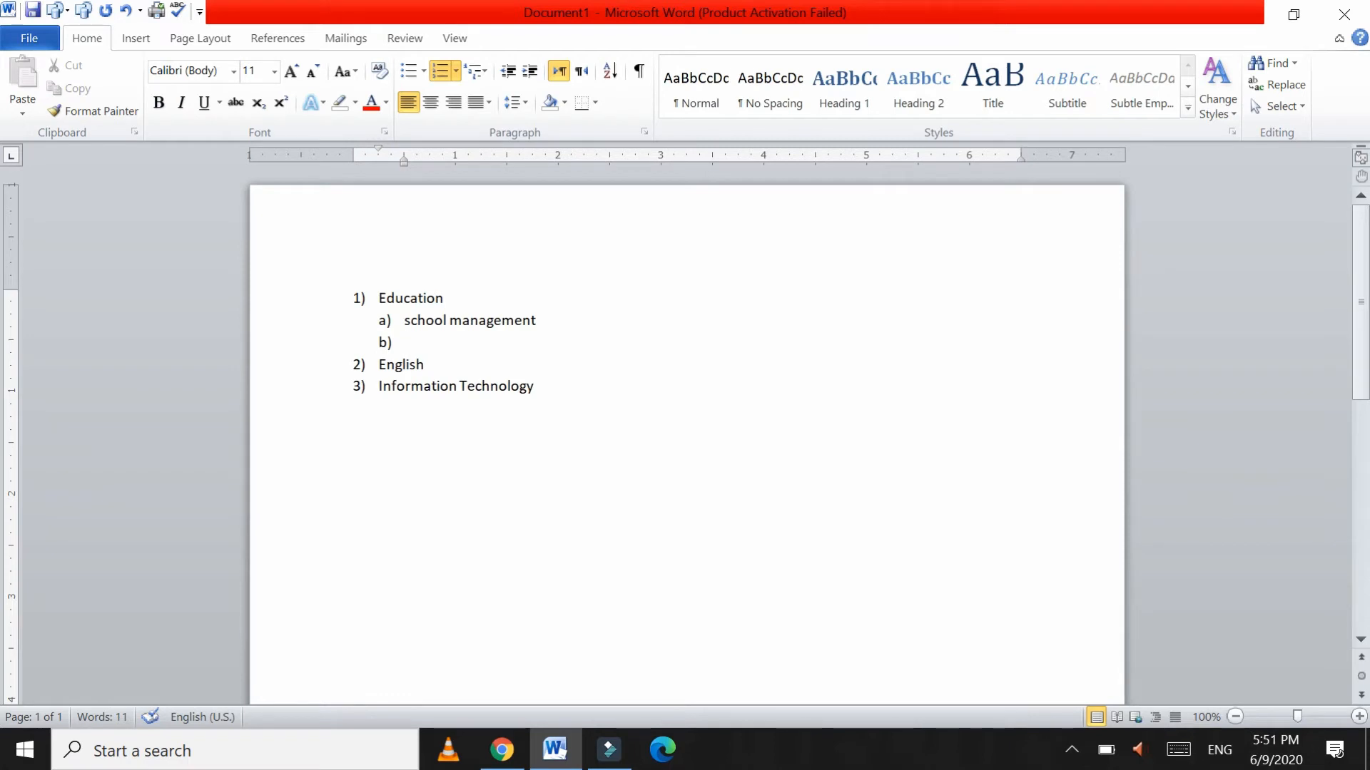
text(educational)
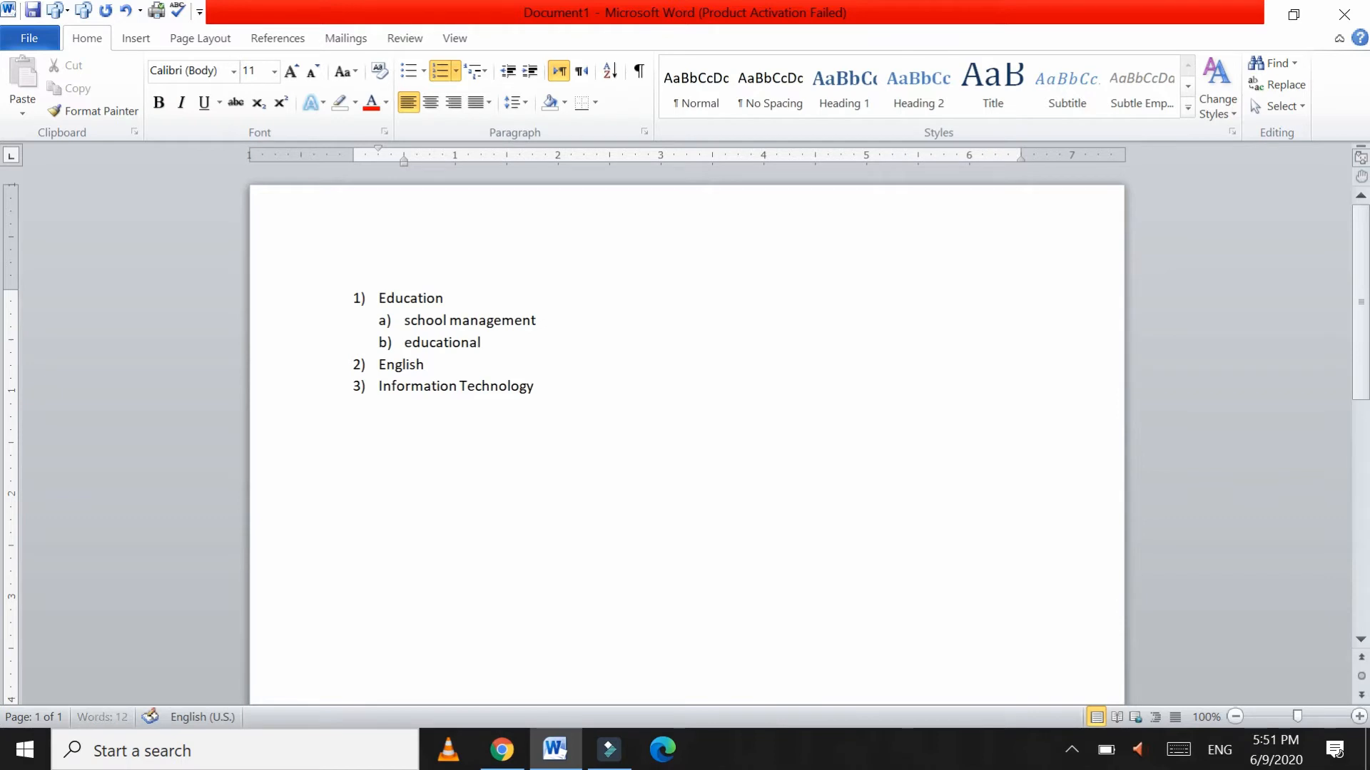
text( change)
key(Return)
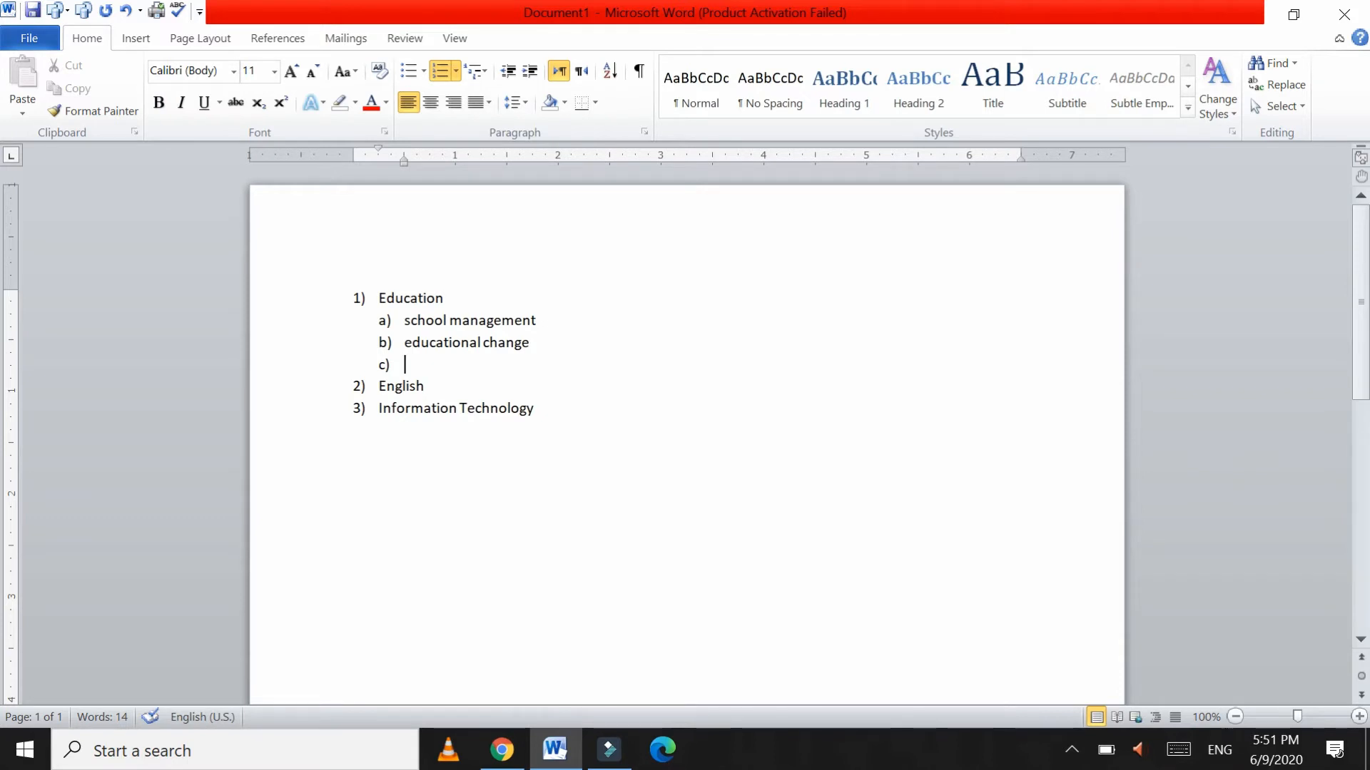
text(guidance)
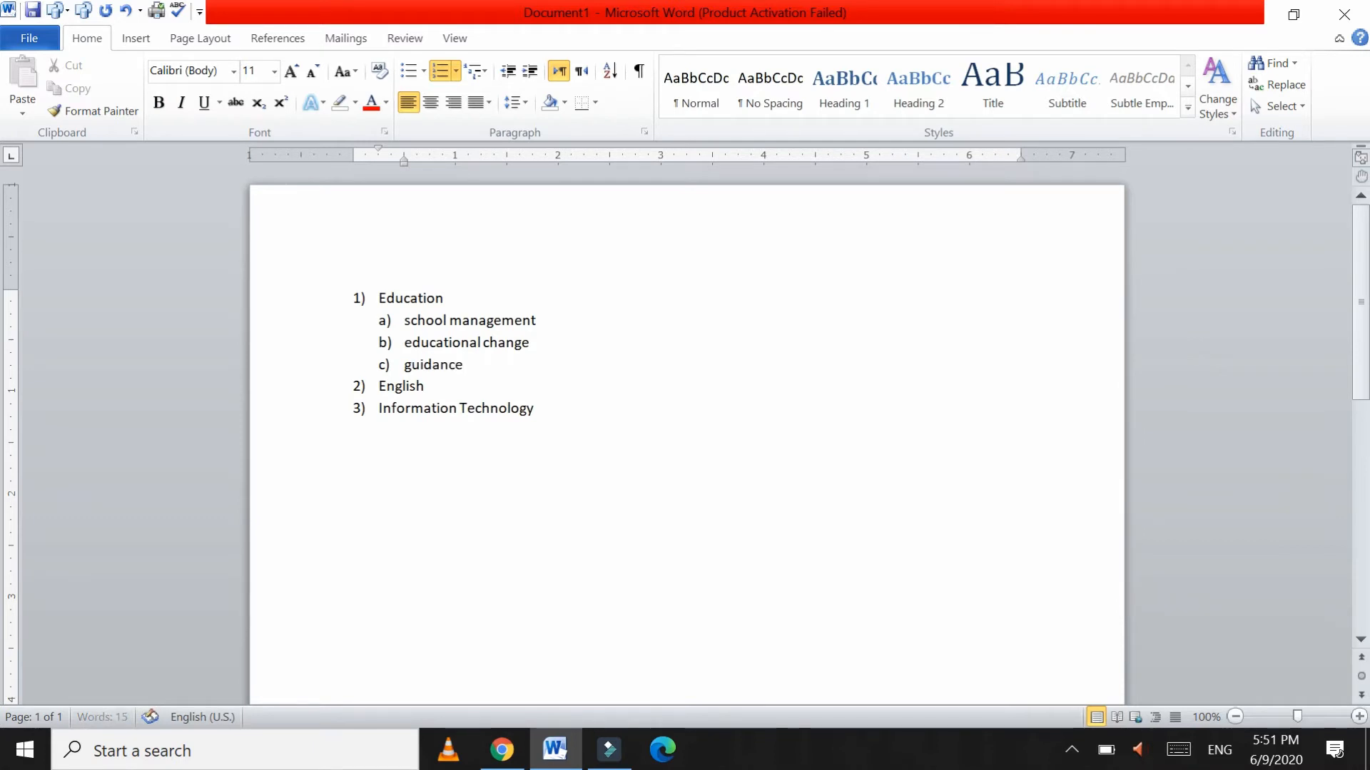
text( and councel)
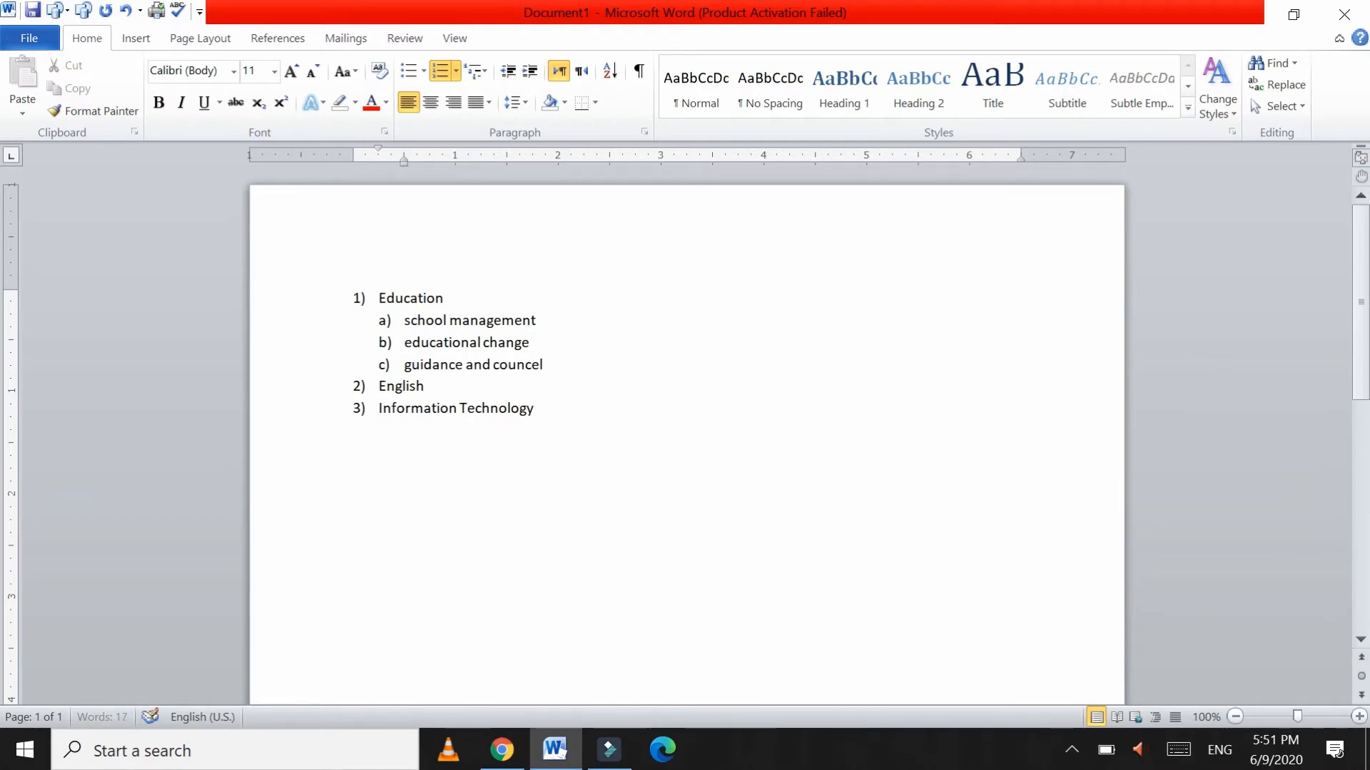
text(ing)
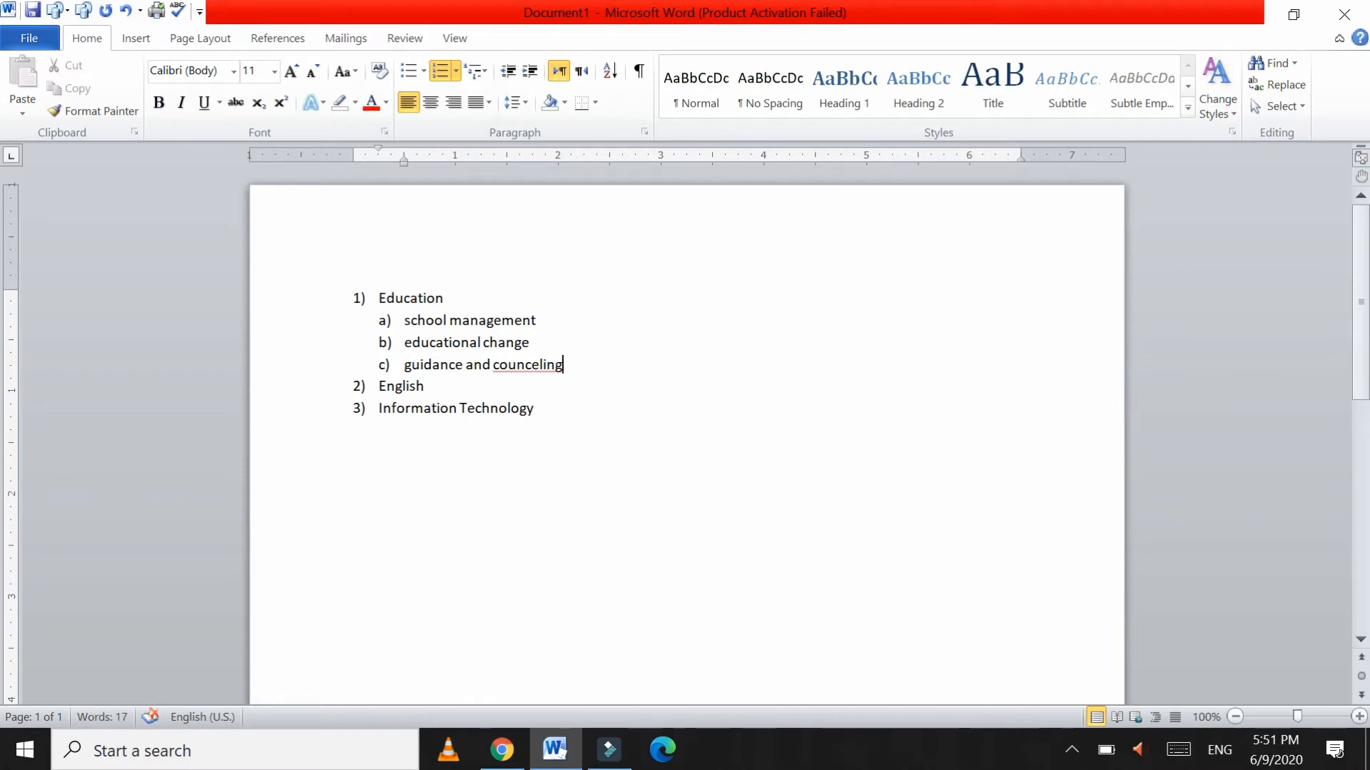
right_click(526, 364)
click(453, 389)
Step: Add literature-1, literature-2 and essay writing as lettered sub-items under English
click(458, 383)
key(Return)
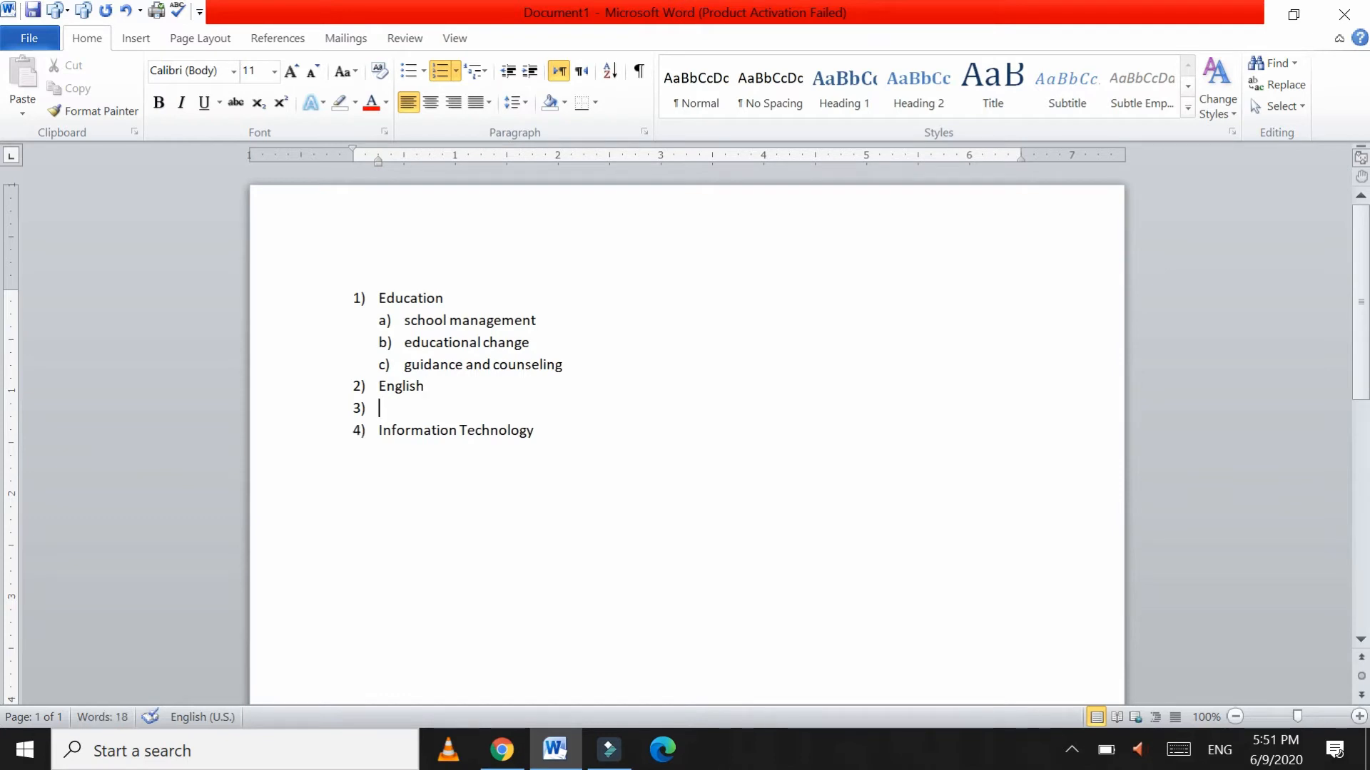
key(Tab)
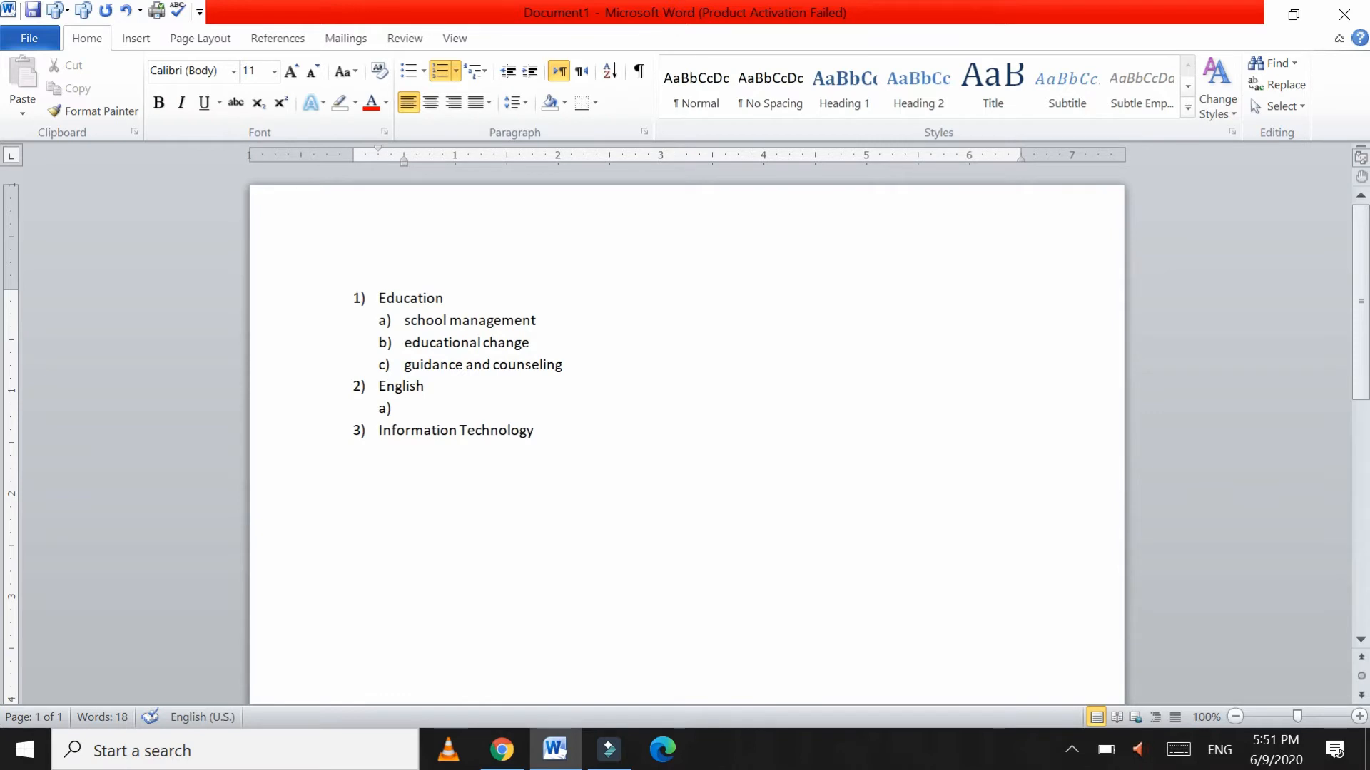
text(literature)
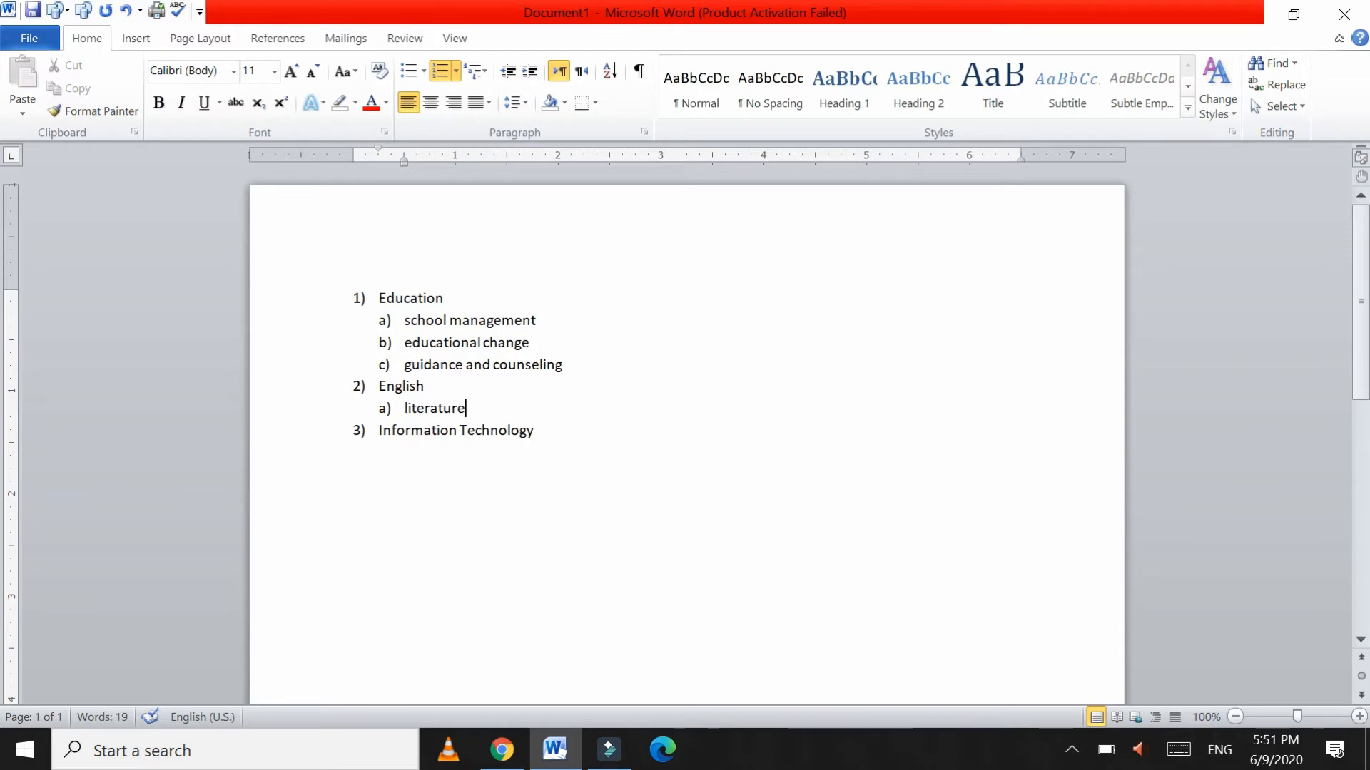
text(-1)
key(Return)
text(le)
key(BackSpace)
text(iterature)
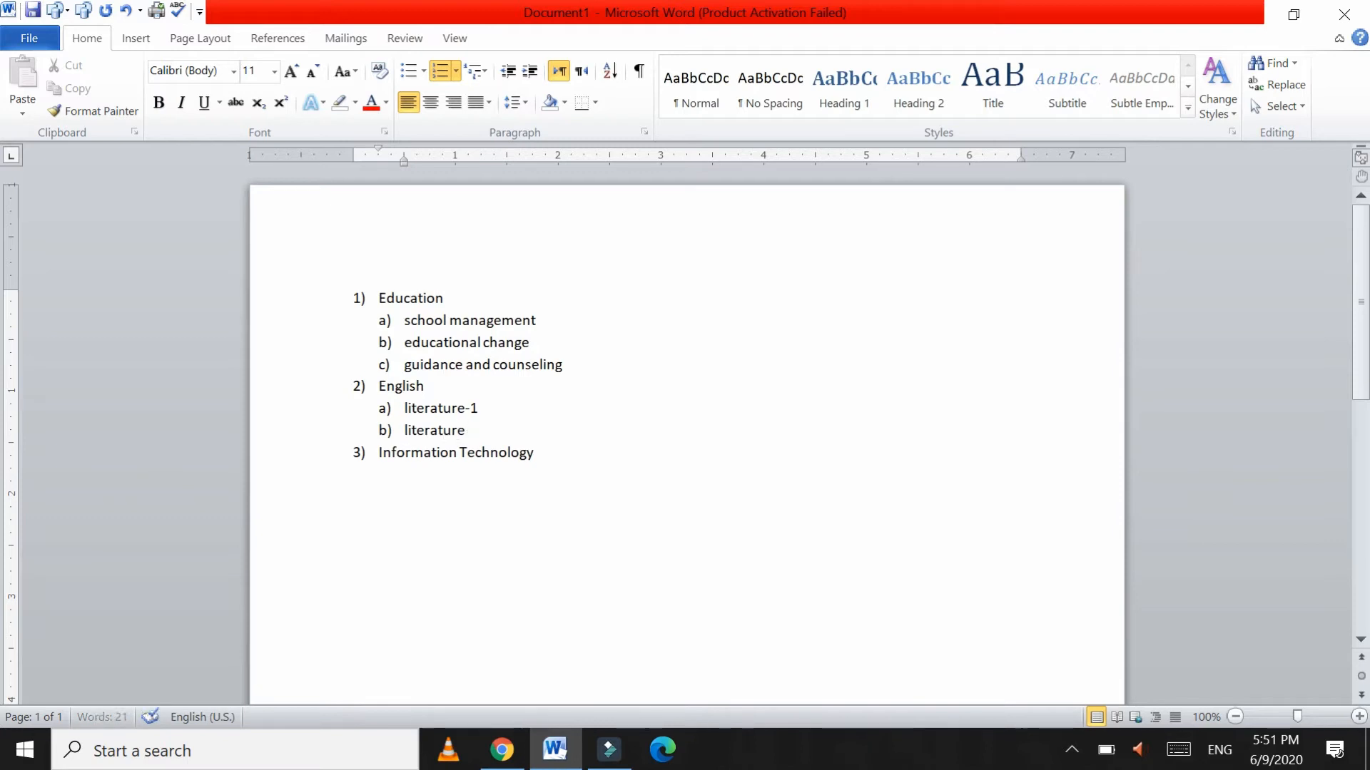
text(-2)
key(Return)
text(esasy)
key(BackSpace)
key(BackSpace)
key(BackSpace)
text(say wrii)
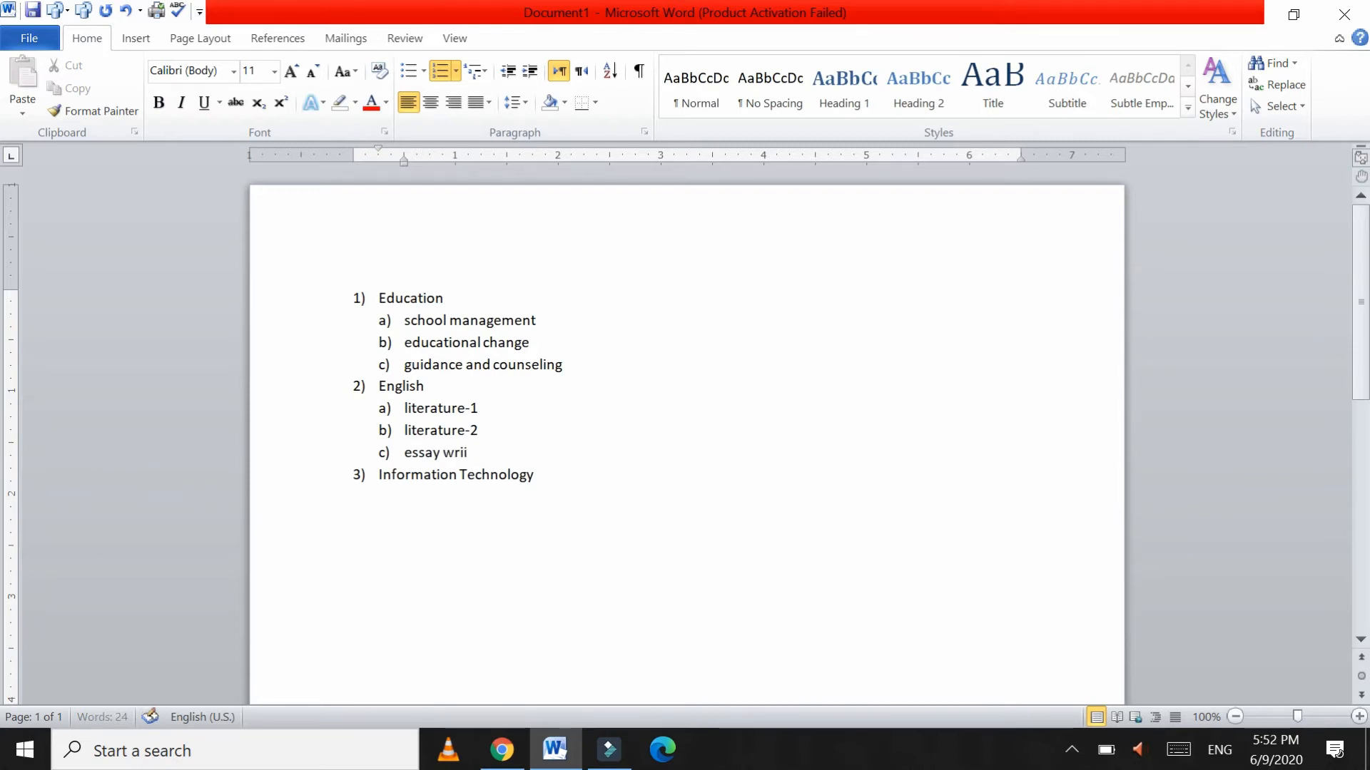
key(BackSpace)
text(tin)
key(BackSpace)
text(ng)
Step: Add operational research, oop and linear algebra as lettered sub-items under Information Technology
click(544, 475)
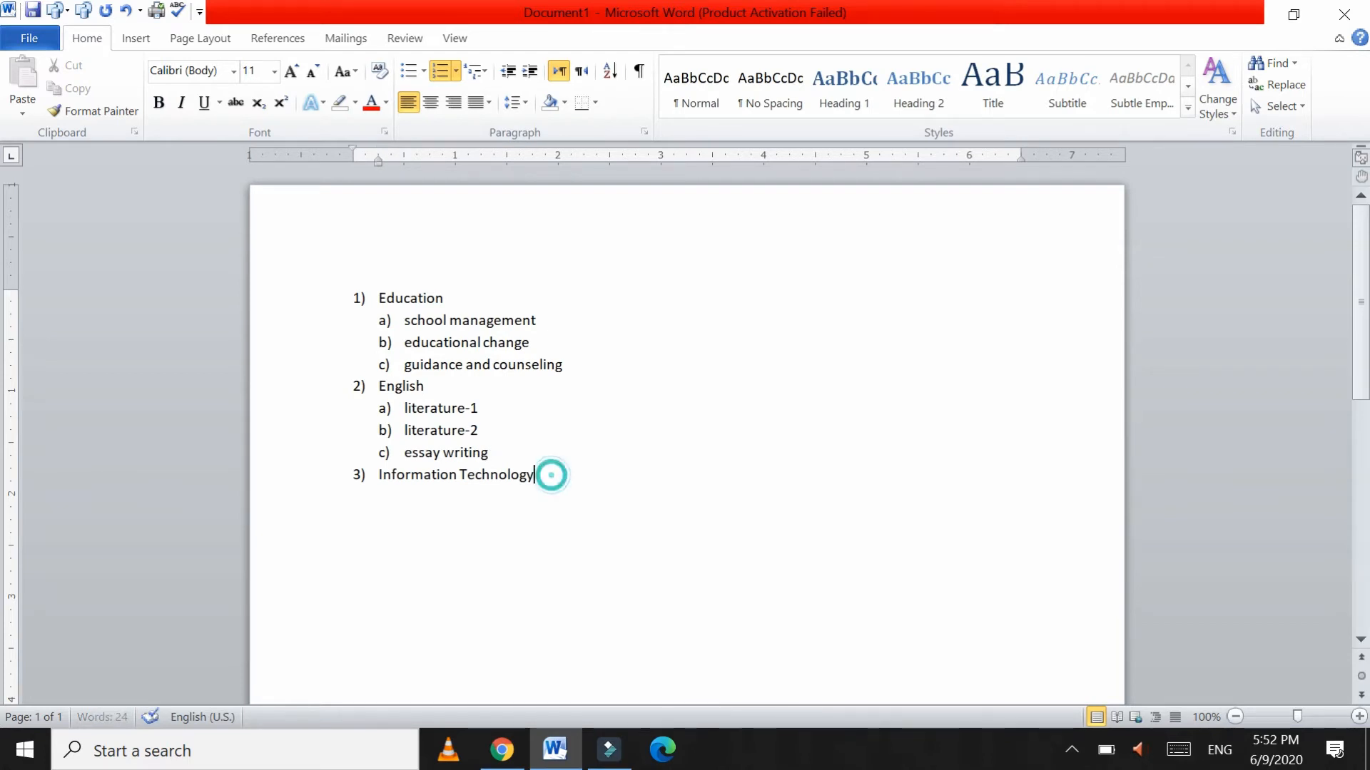
key(Return)
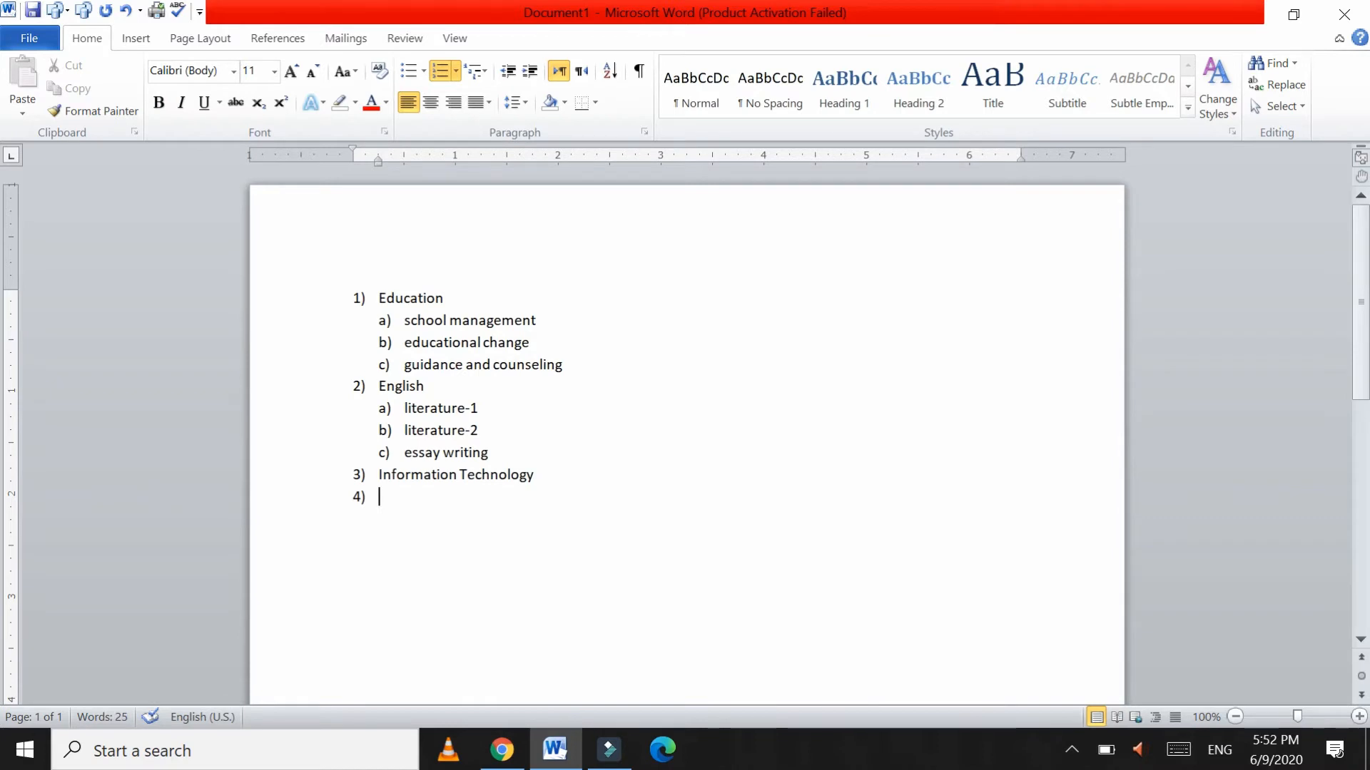
key(Tab)
text(opera)
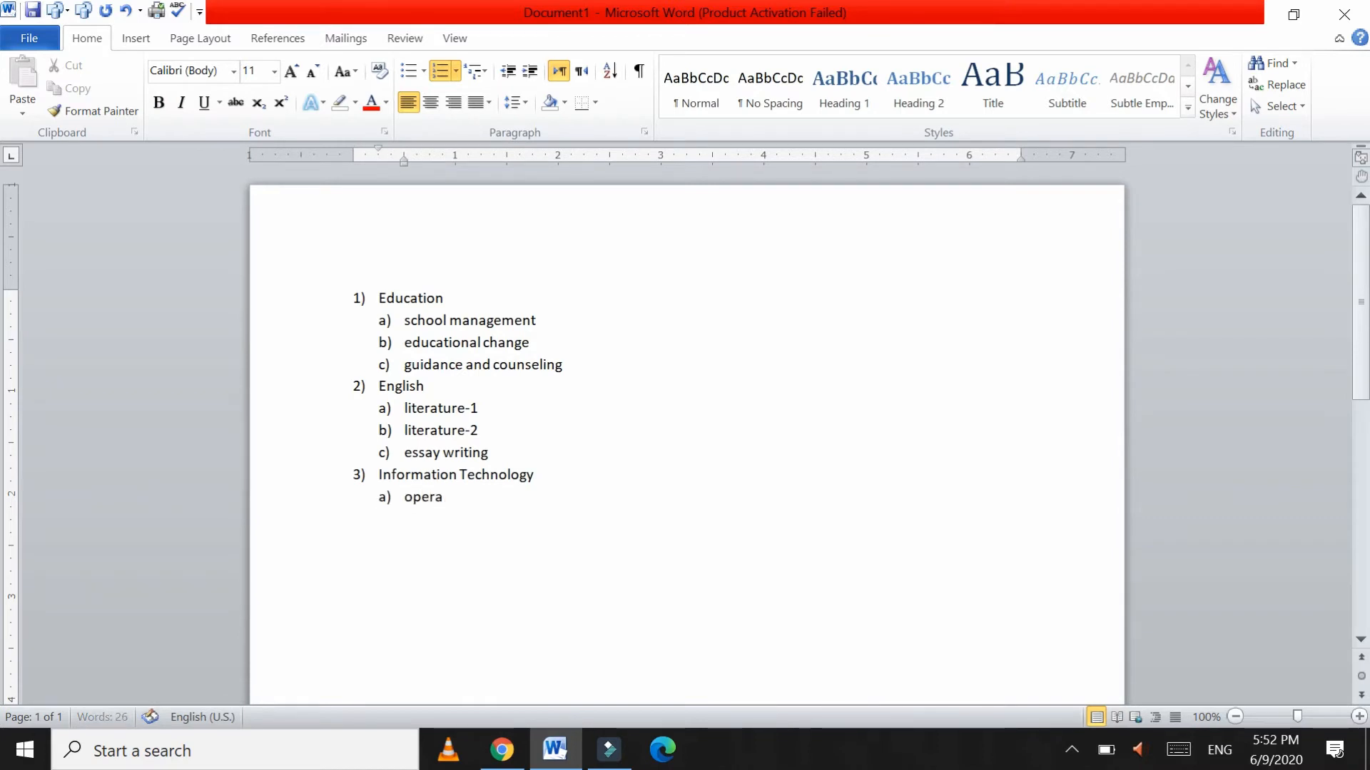
text(tional research)
key(Return)
text(oop)
key(Return)
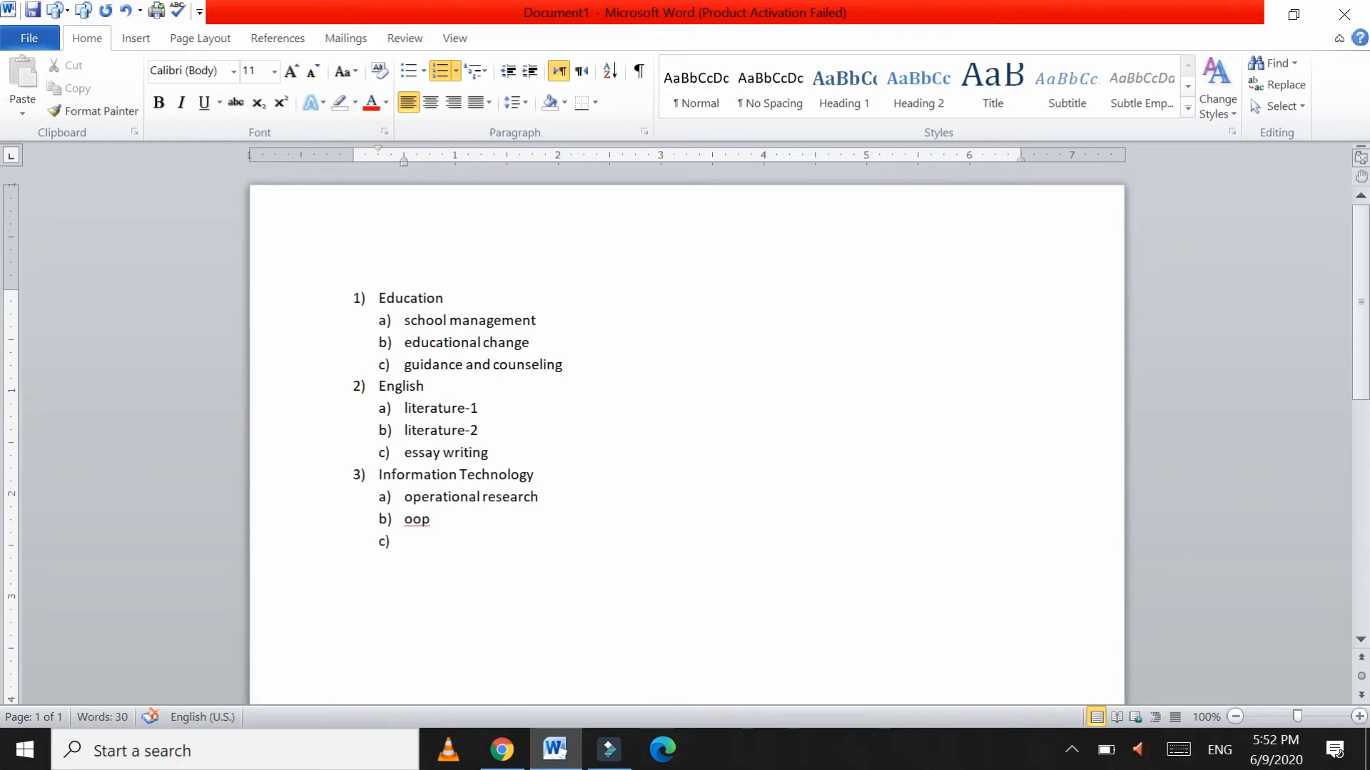
text(li)
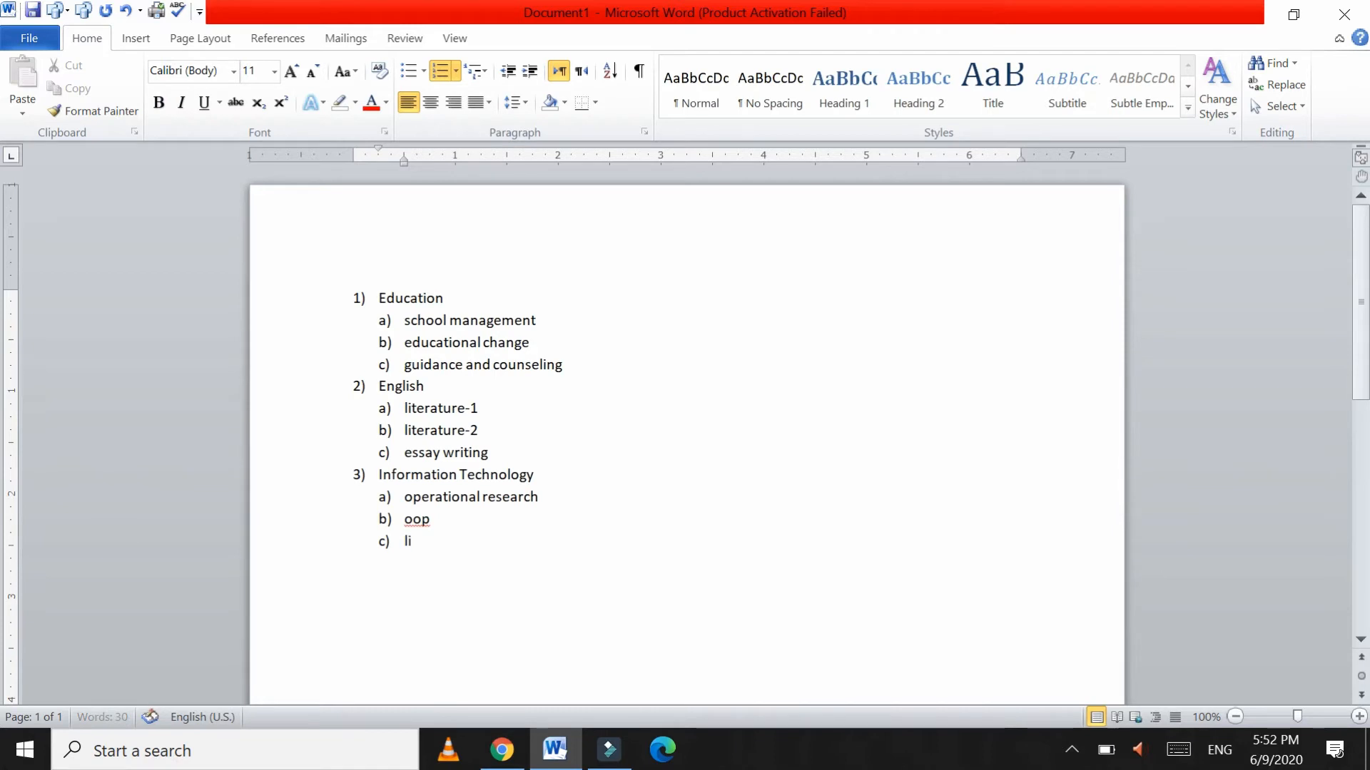
text(near ag)
key(BackSpace)
text(lgebra)
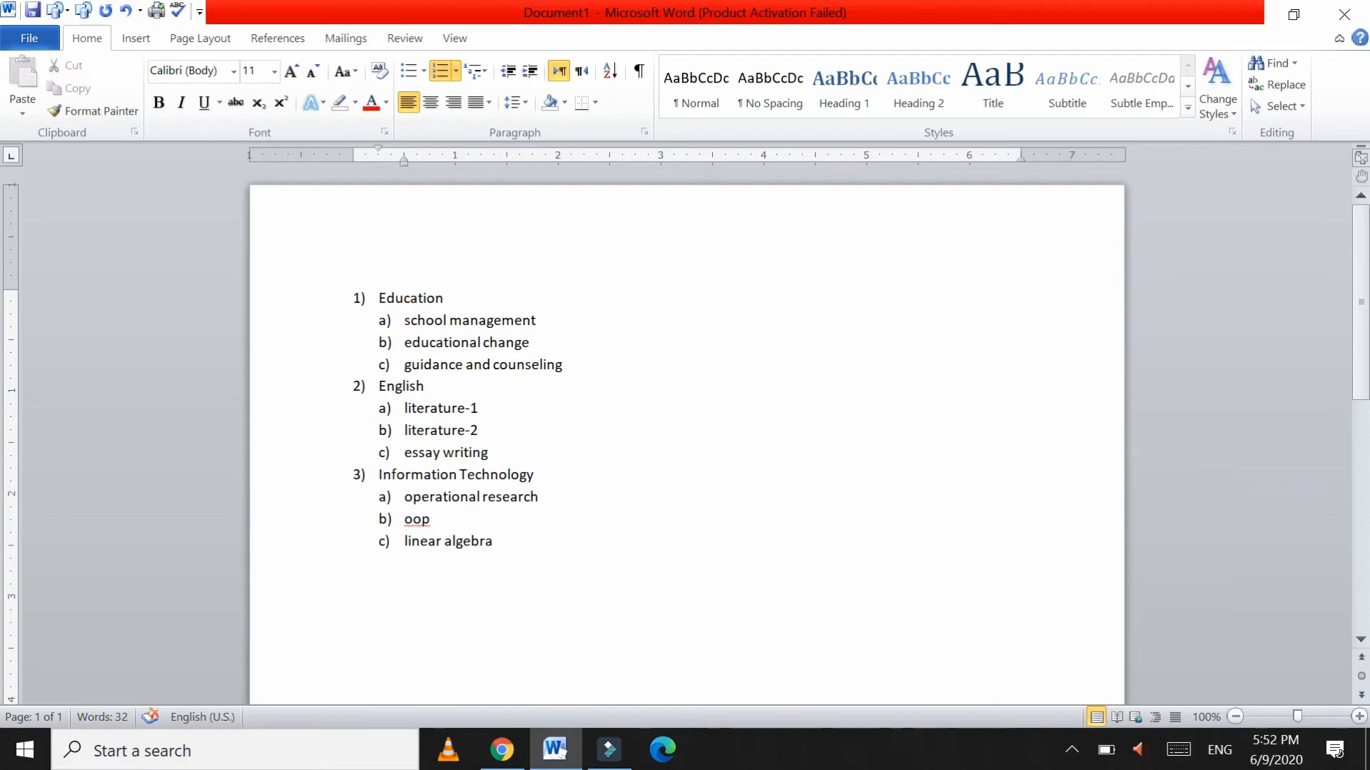
click(396, 297)
Step: Add two student names with initials in parentheses as i) and ii) under school management
click(559, 319)
key(Return)
key(Tab)
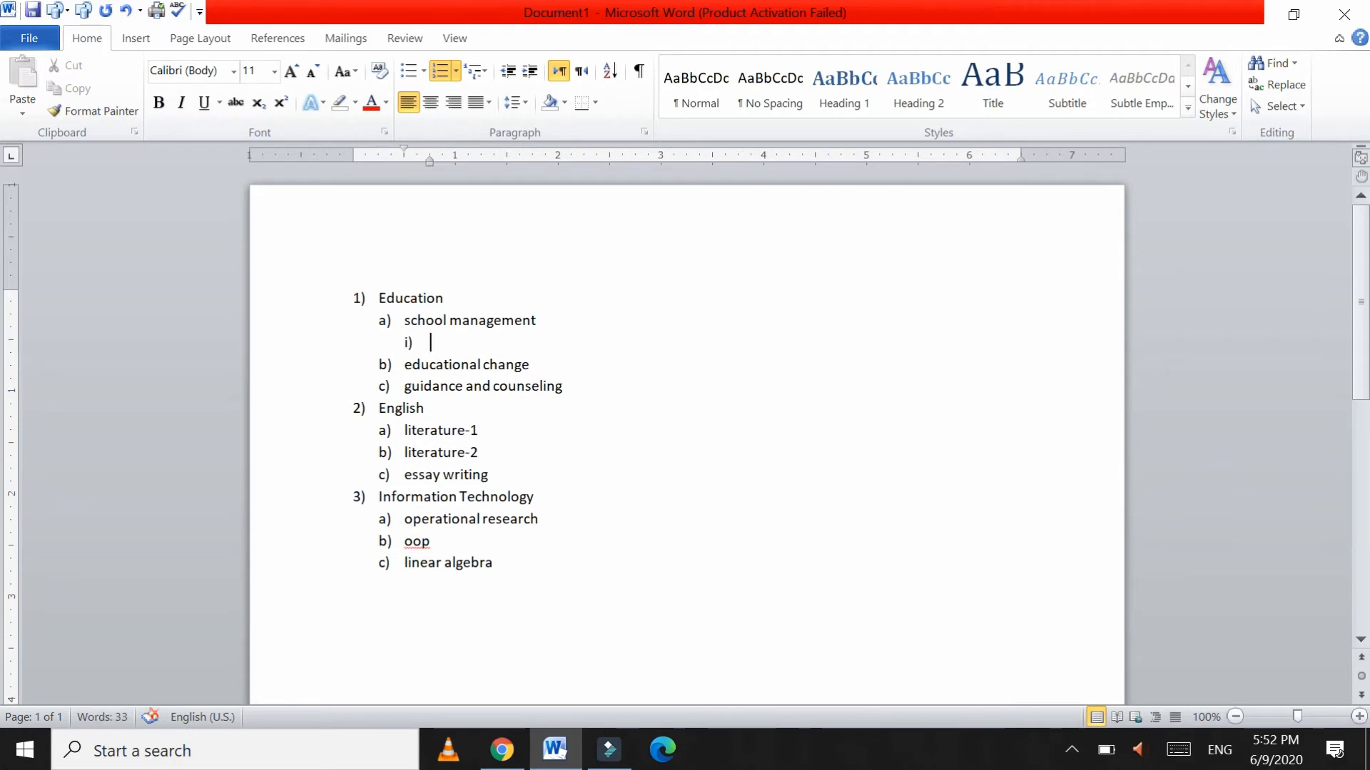
text(Safiullah)
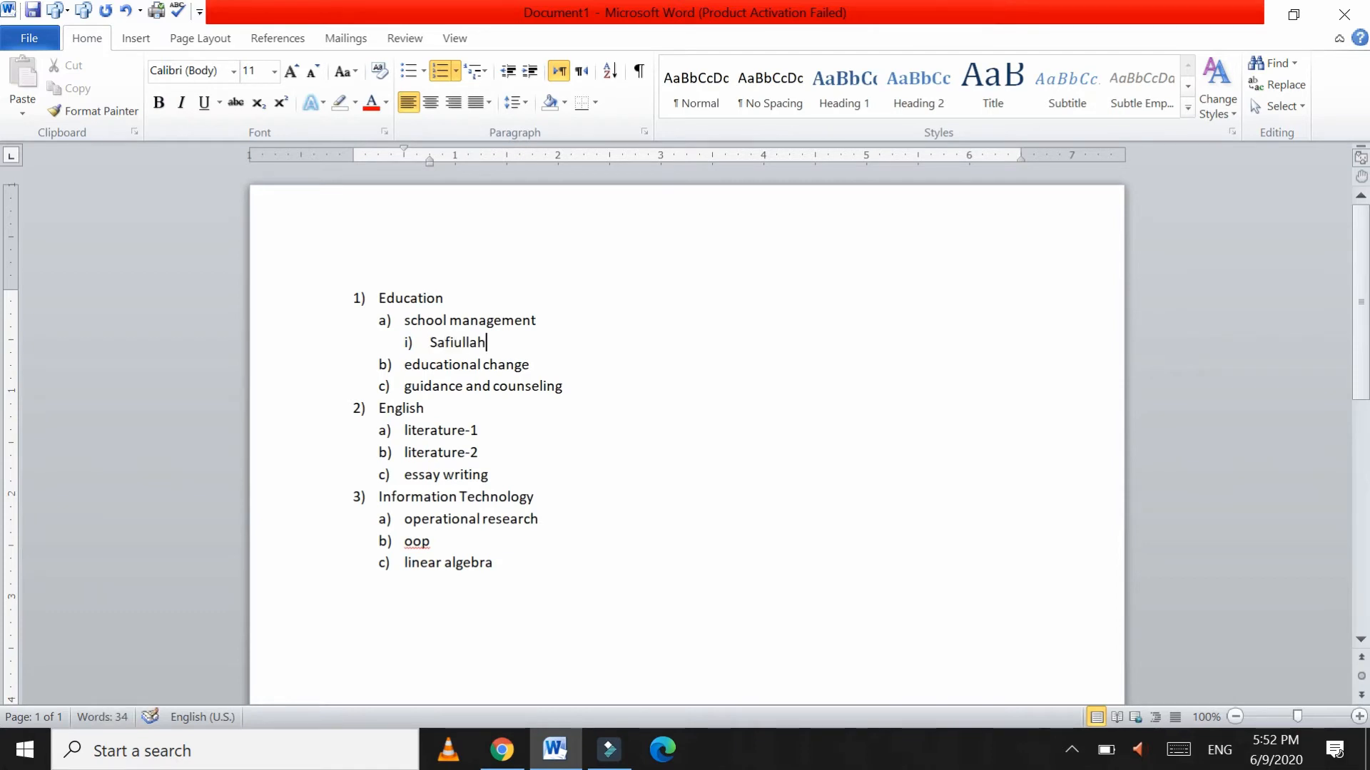
key(Return)
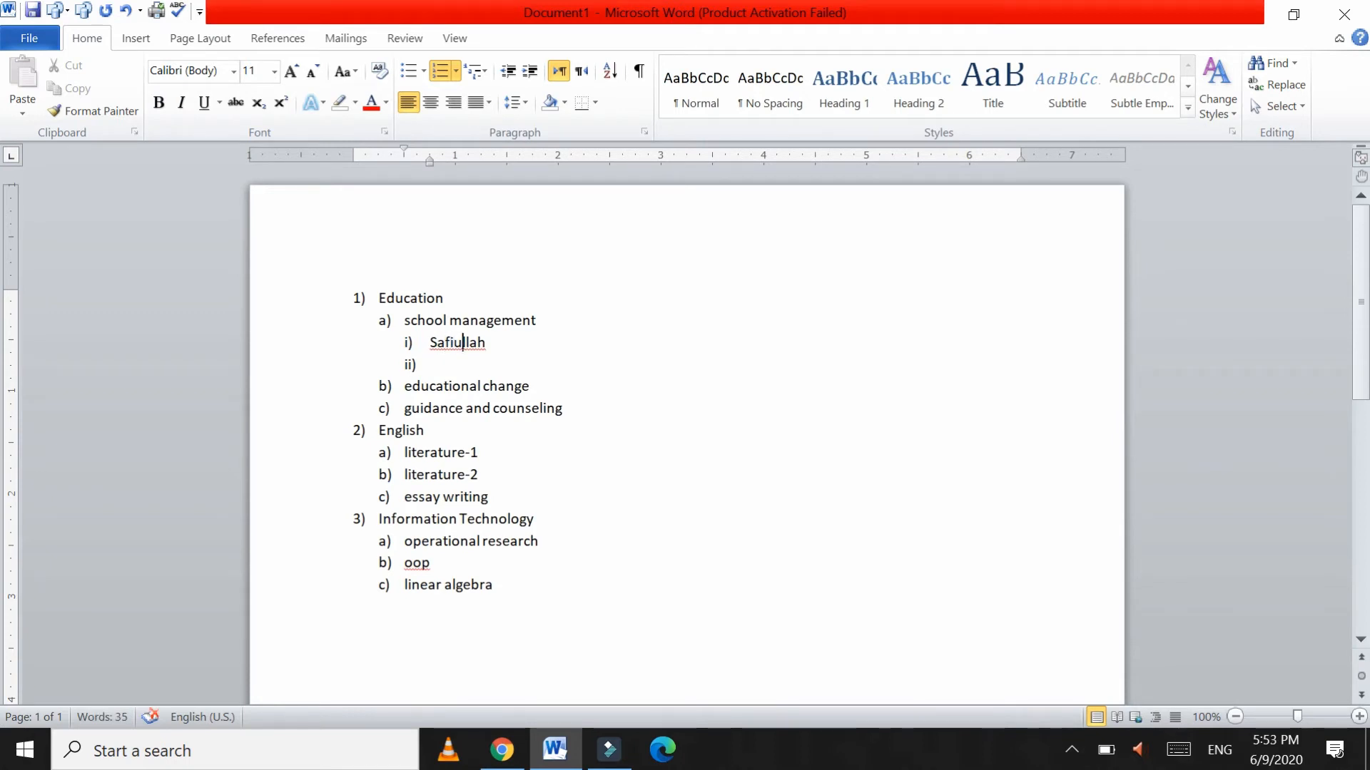
click(488, 343)
text(())
text(M)
key(Right)
key(Return)
click(430, 386)
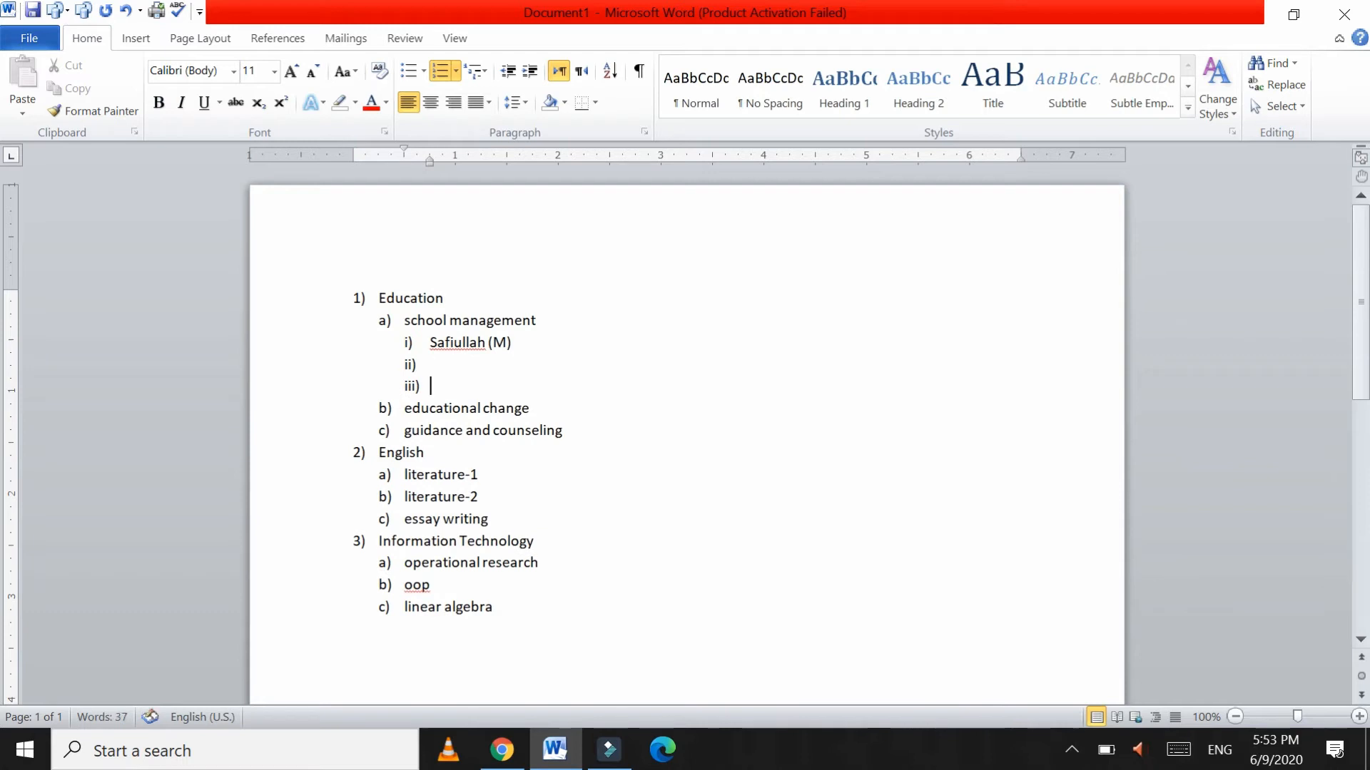
key(BackSpace)
key(BackSpace)
key(BackSpace)
key(BackSpace)
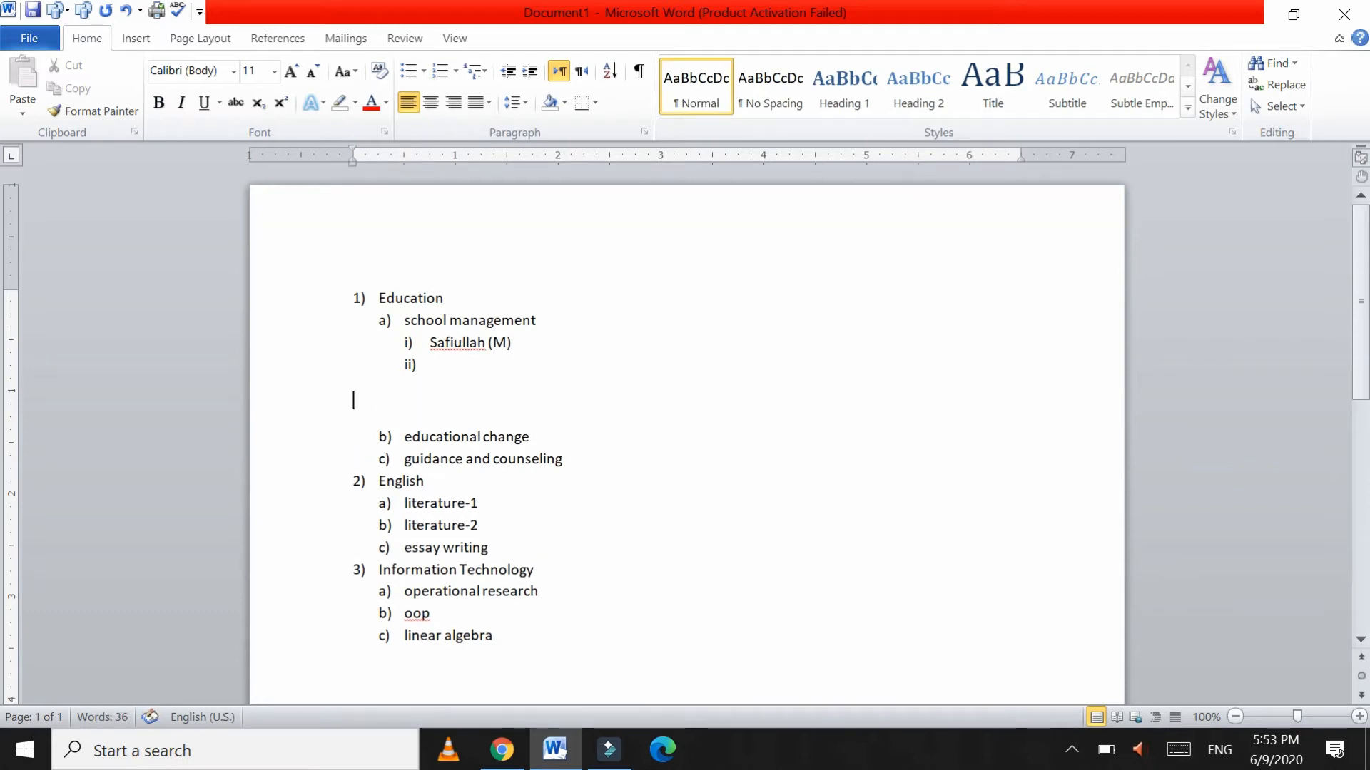
text(Saeed ())
key(Left)
text(E)
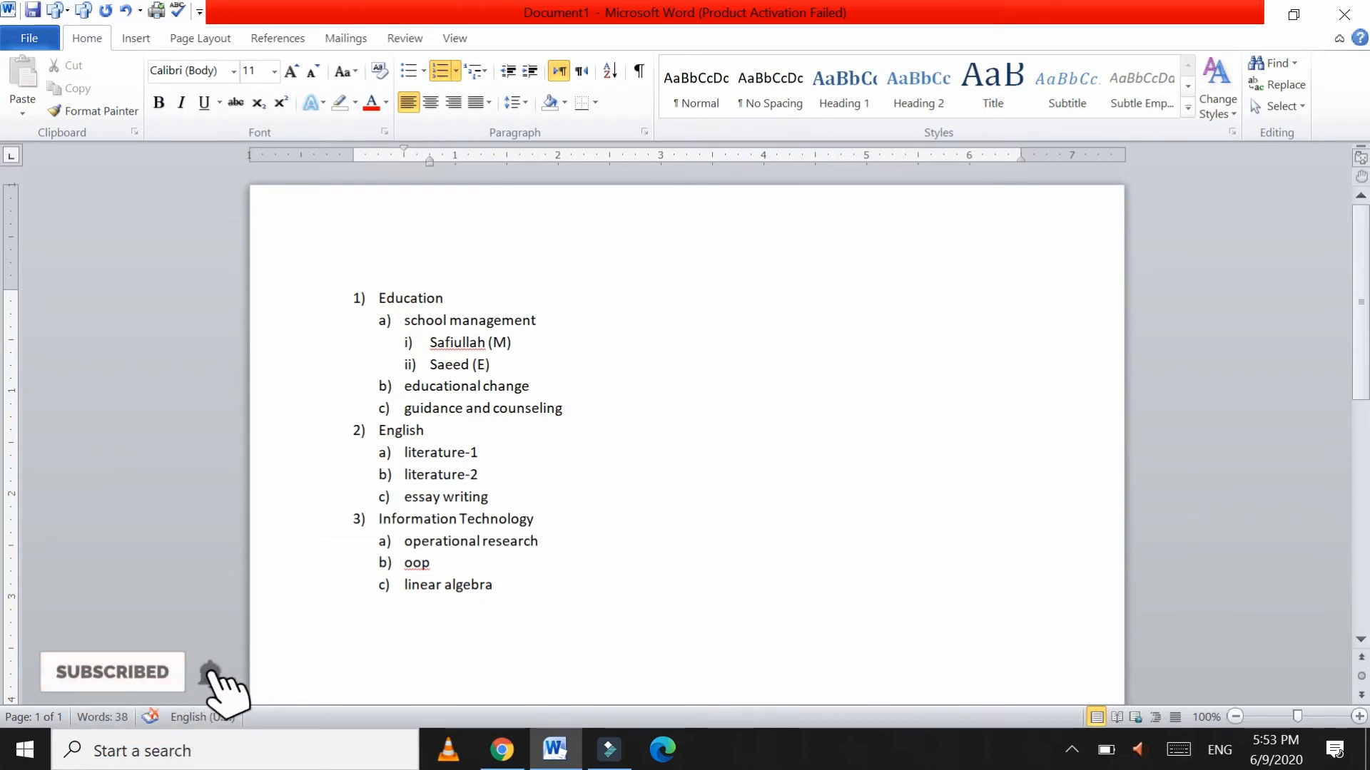
Step: Add two student names as i) and ii) under educational change
click(553, 386)
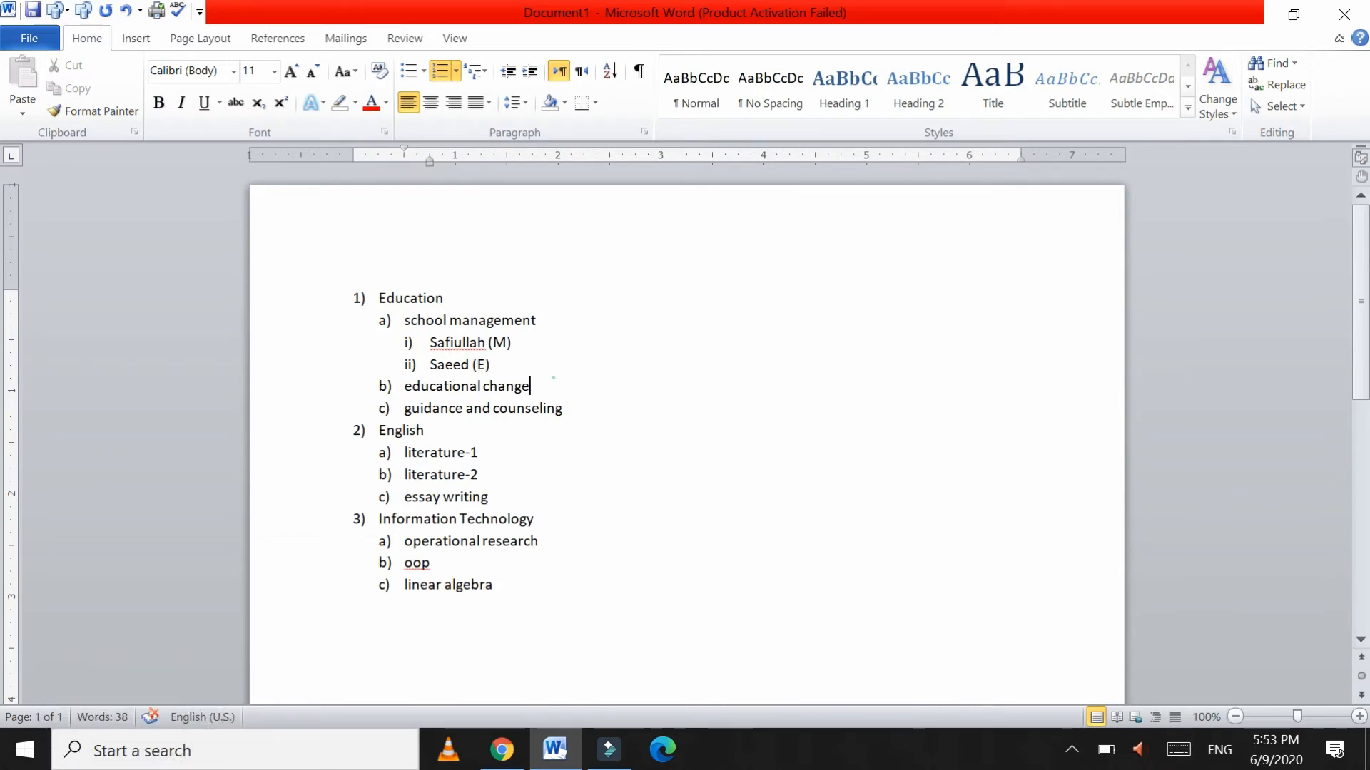
key(Return)
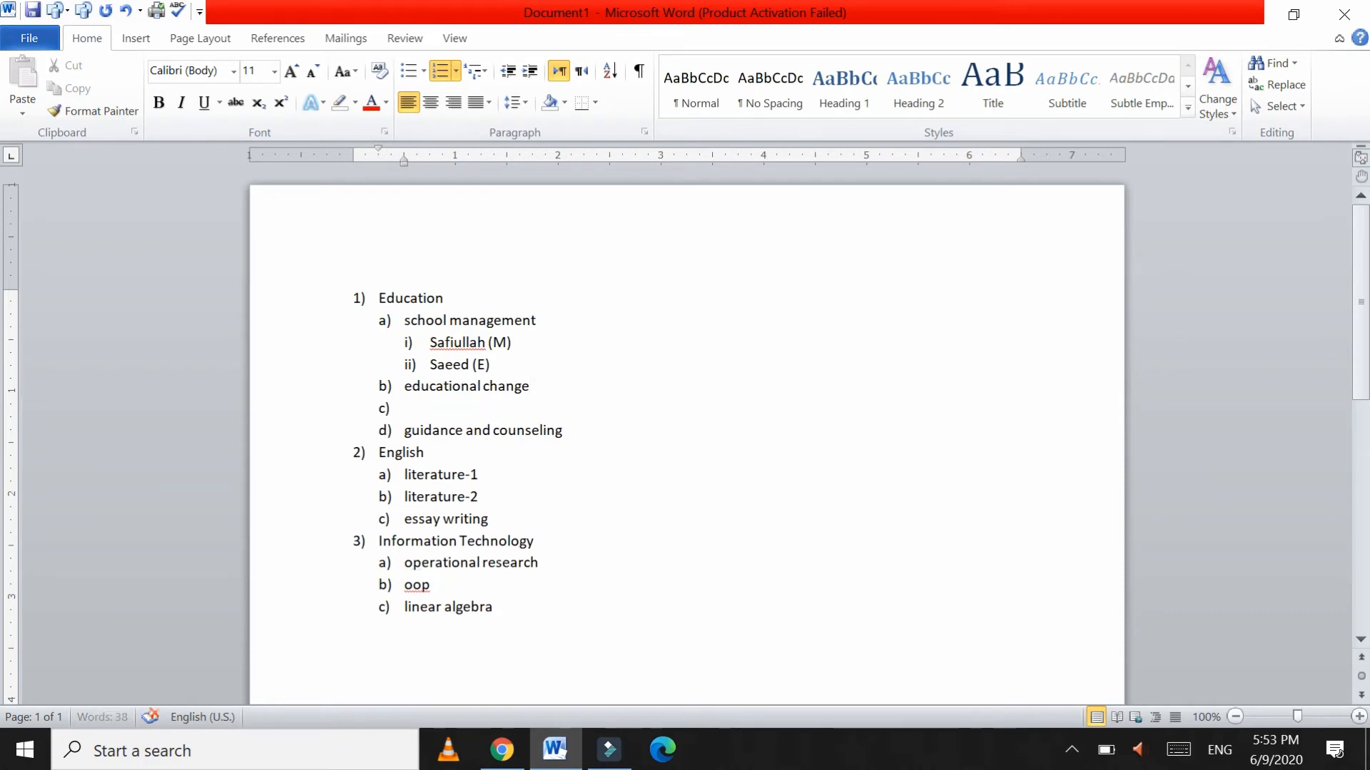
key(Tab)
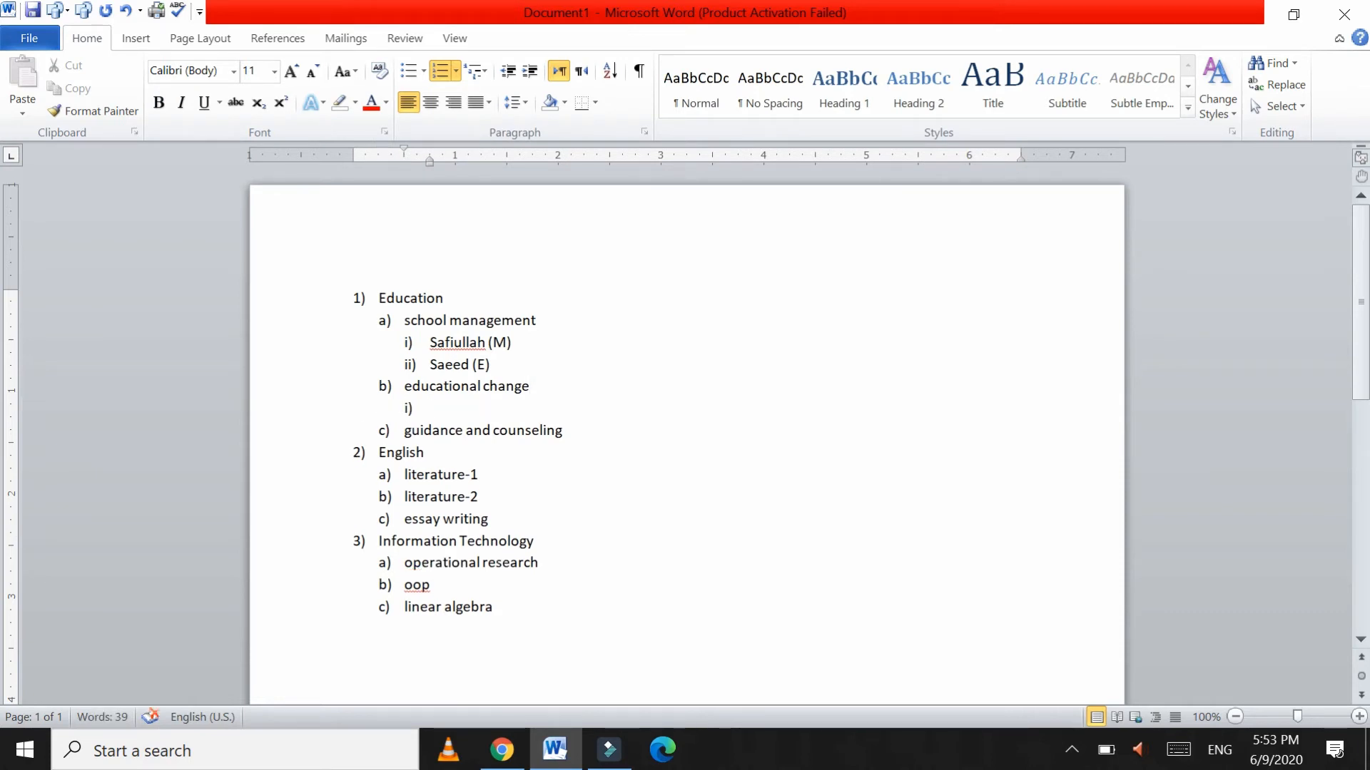
text(Sidra)
key(Return)
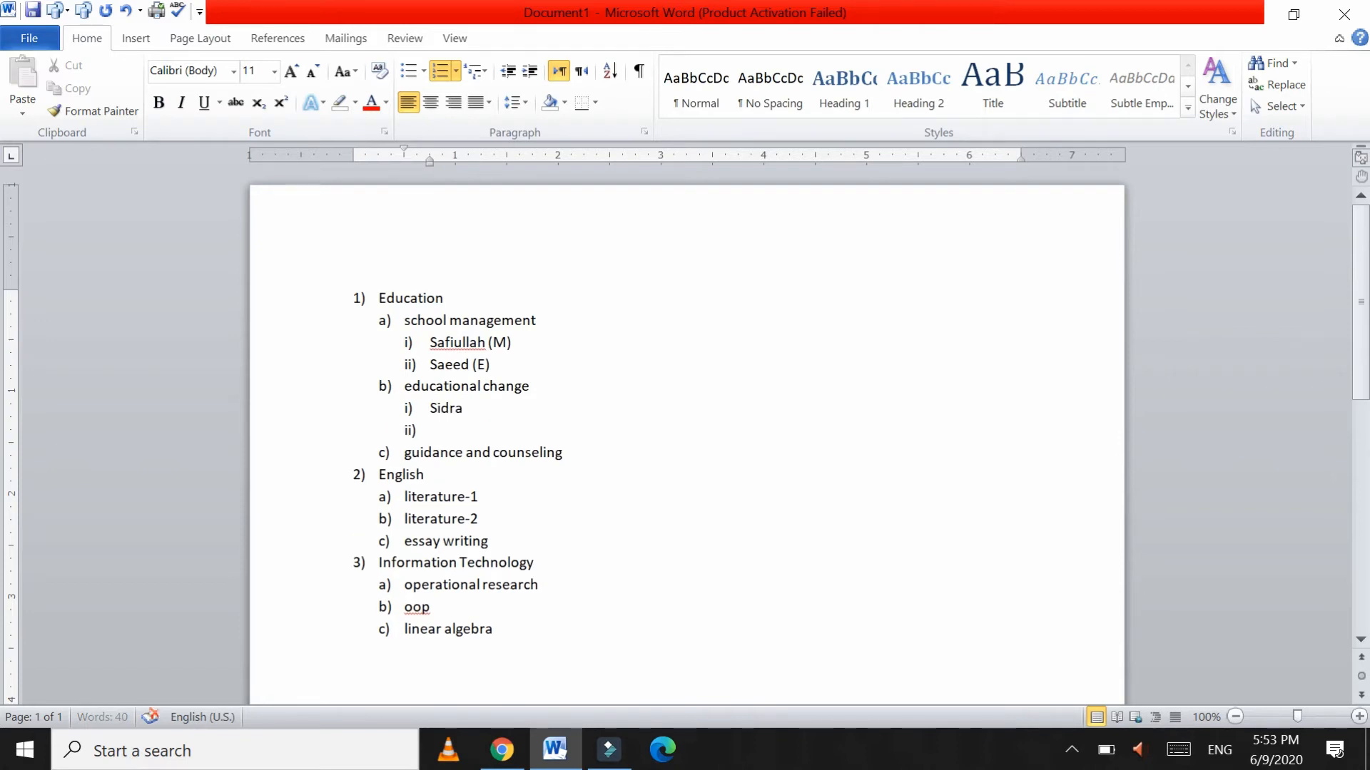
text(Saira)
Step: Add two student names as i) and ii) under guidance and counseling
click(574, 452)
key(Return)
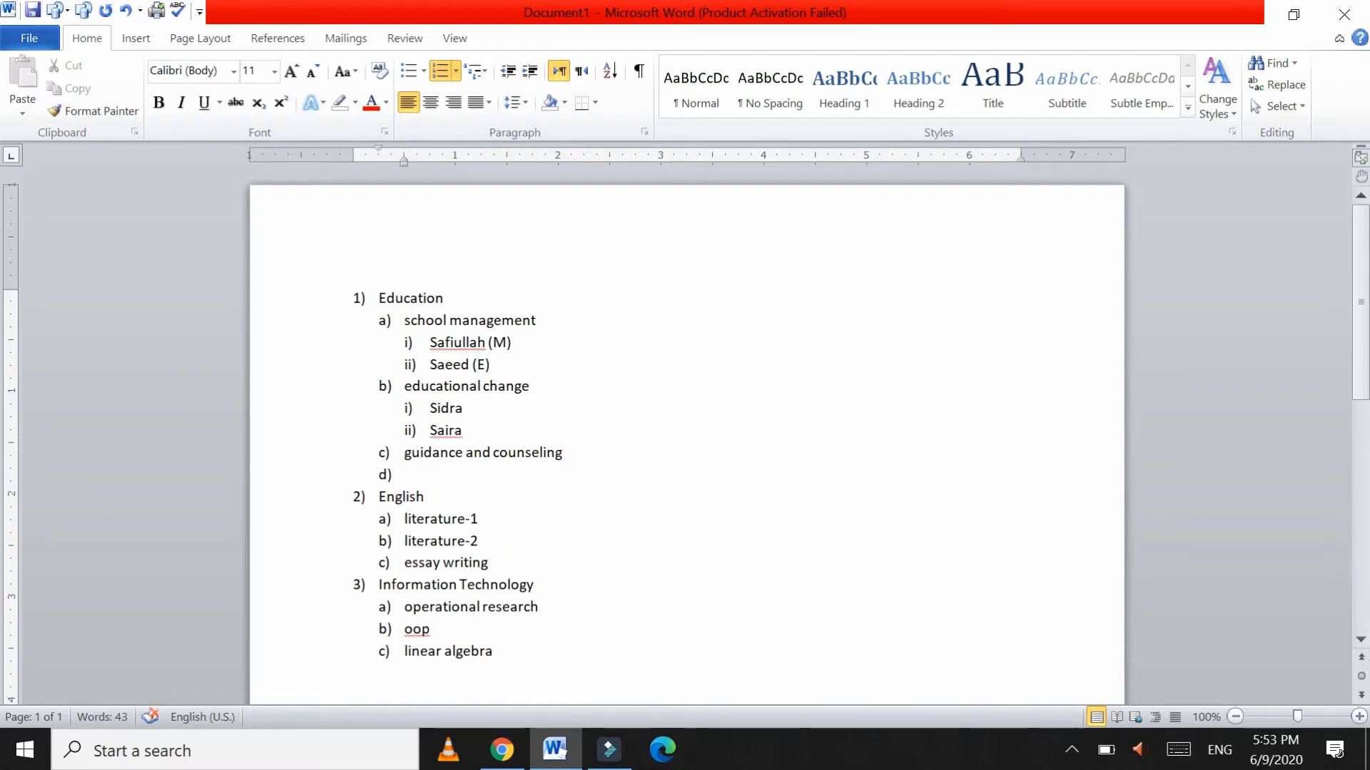
key(Tab)
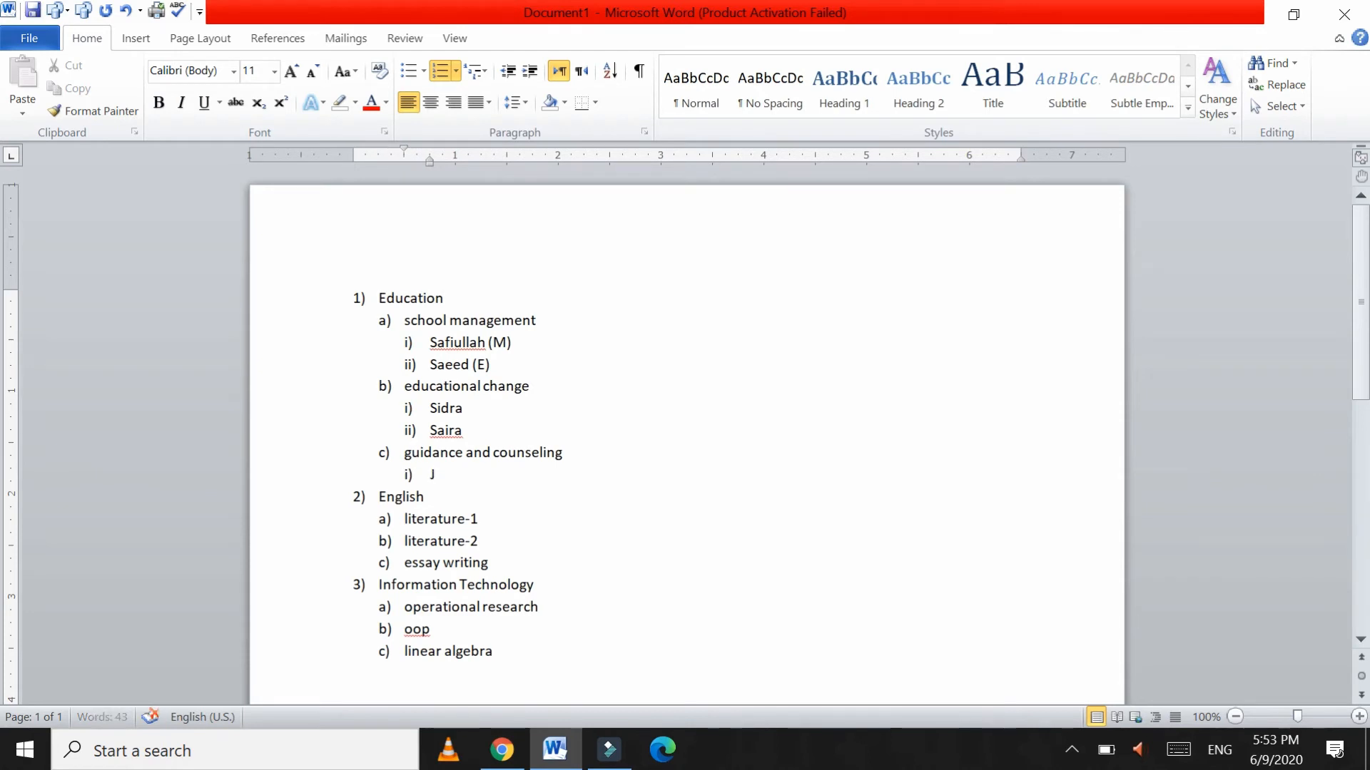
text(A)
key(BackSpace)
text(Javed)
key(Return)
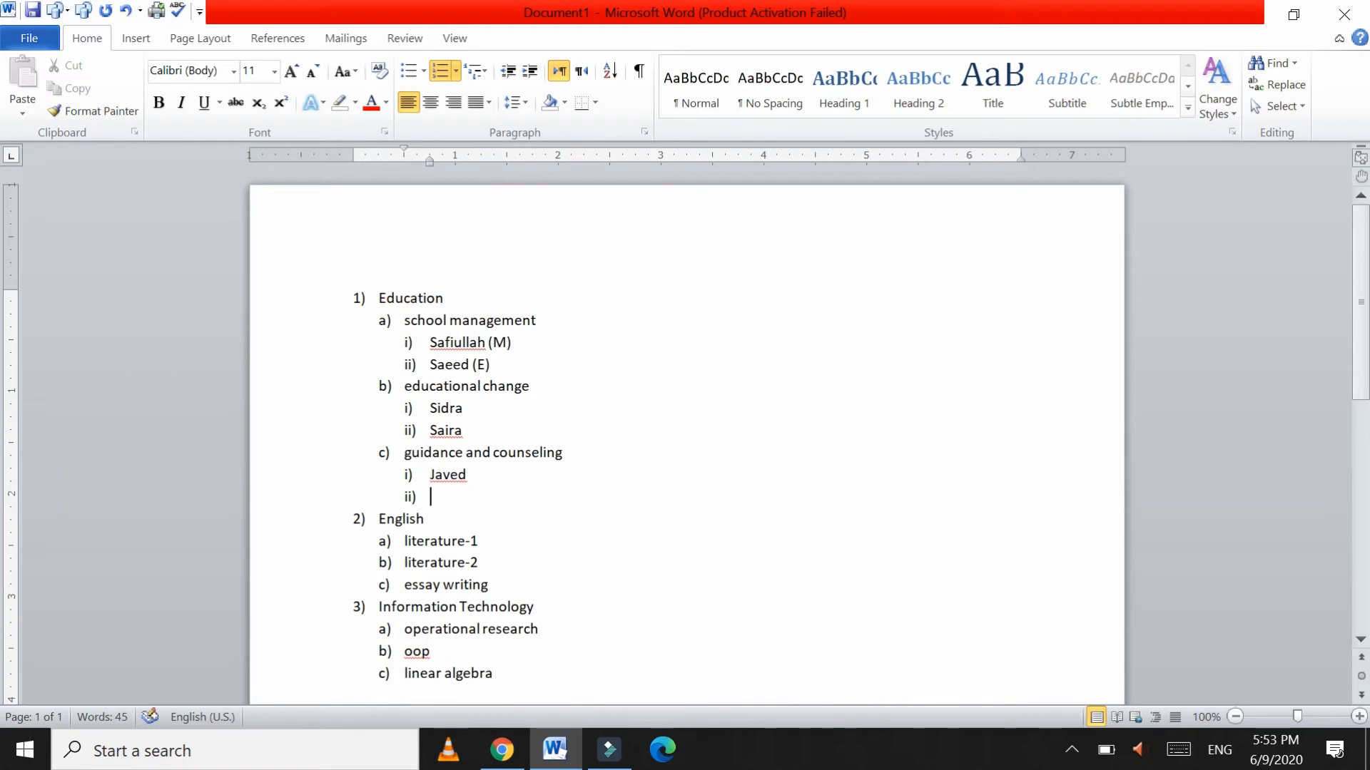
text(Zahra)
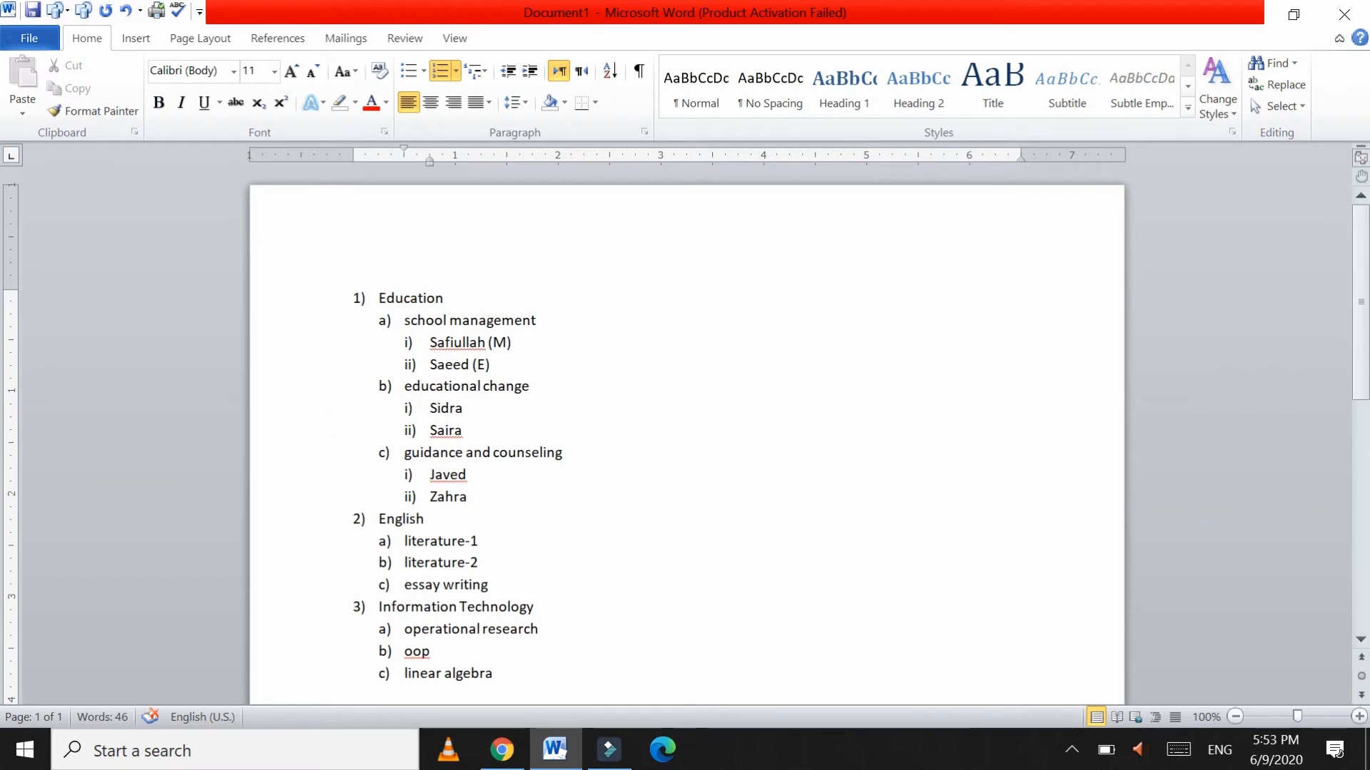
Step: Select the lettered sub-topic numbering, then the roman-numeral student numbering
click(339, 293)
click(384, 320)
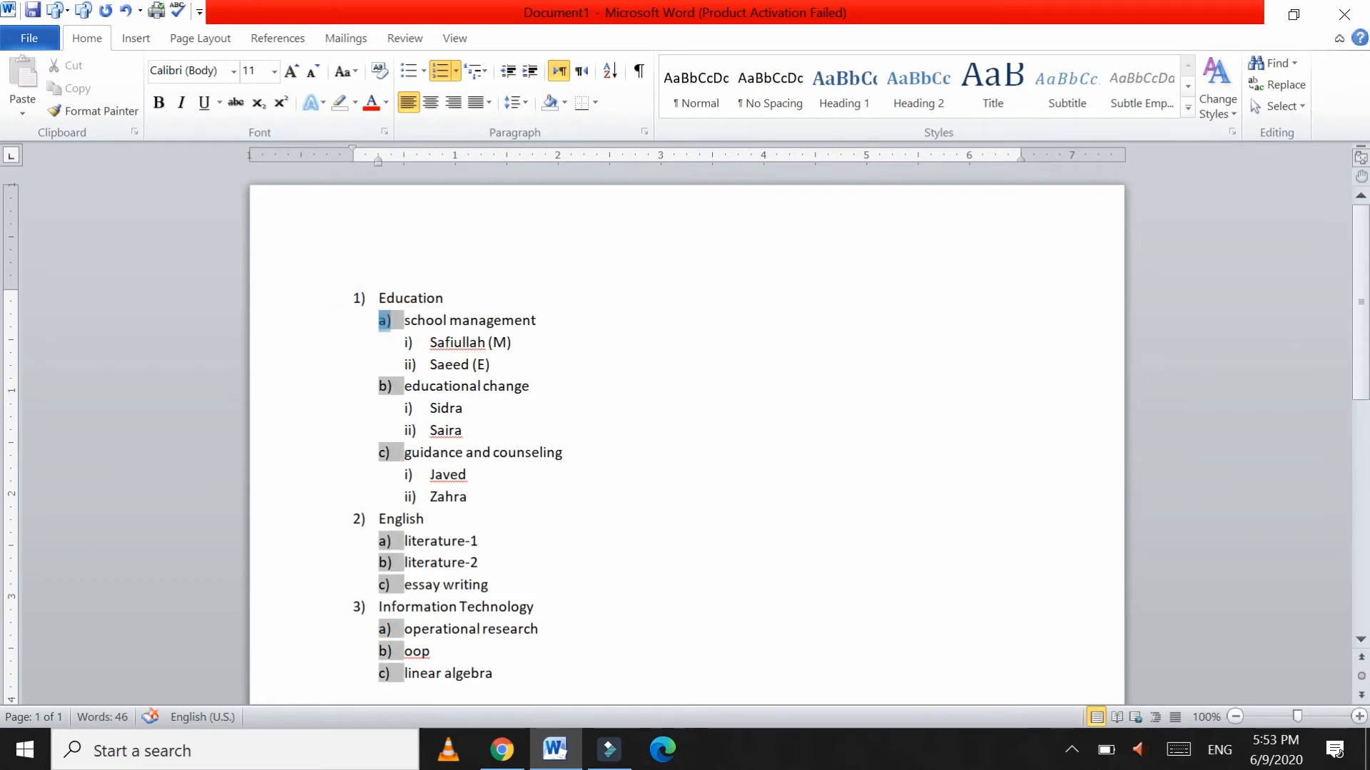
click(408, 342)
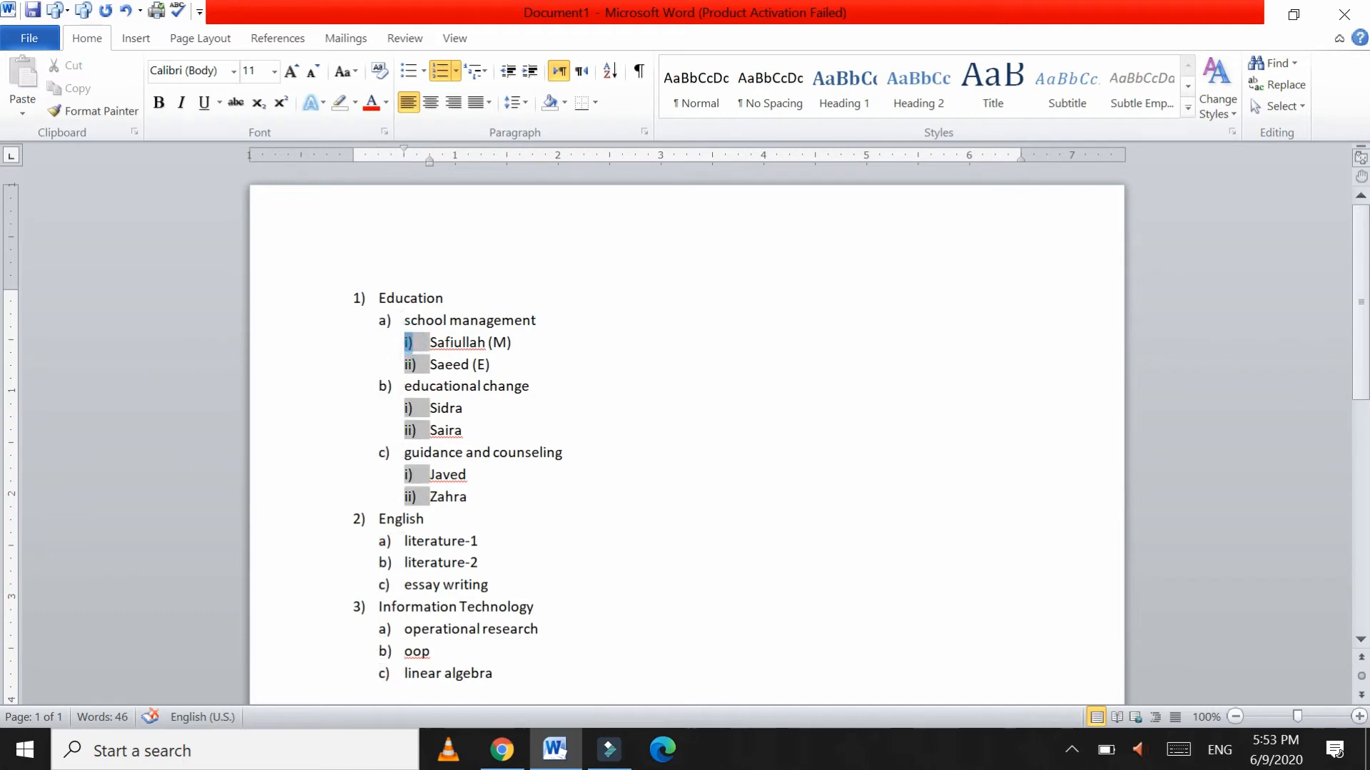
click(443, 521)
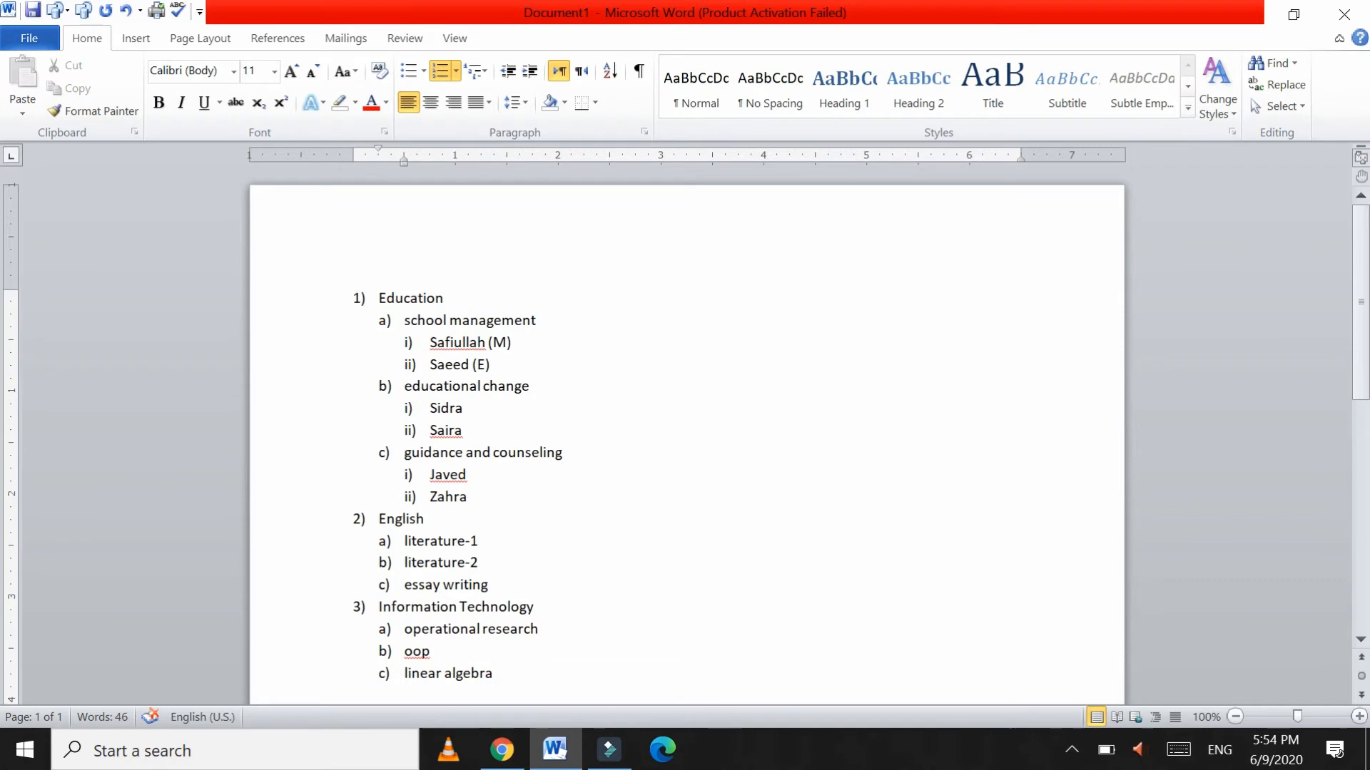
Step: Add two student names as i) and ii) under literature-1
key(Return)
key(Tab)
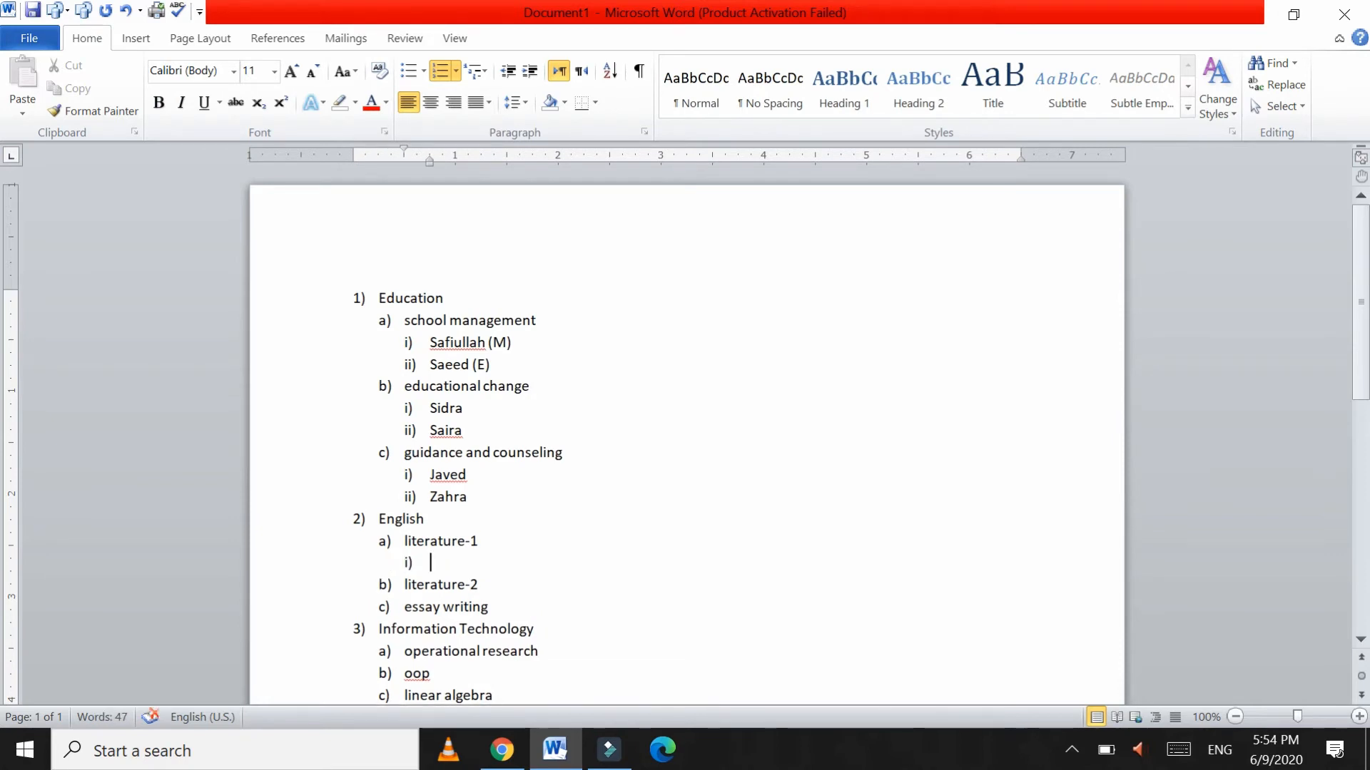
text(Nas)
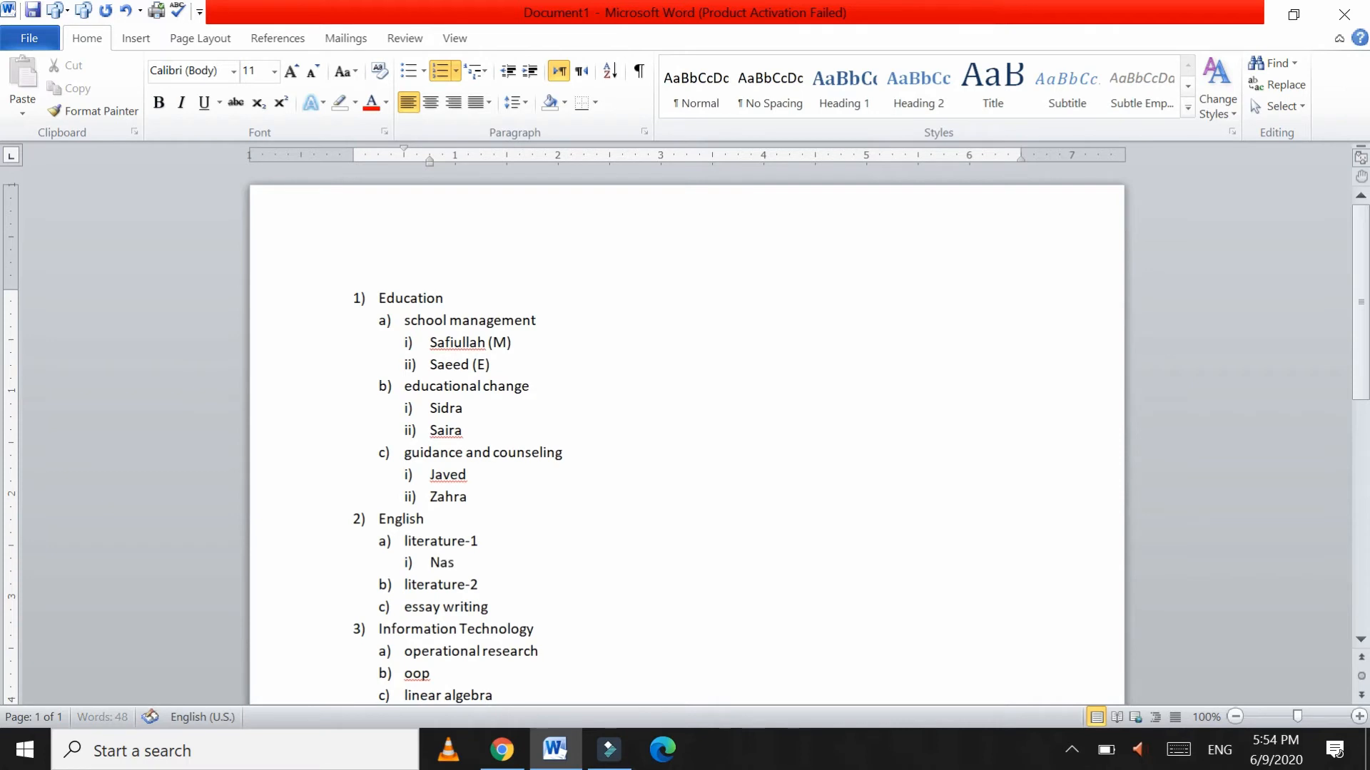
text(ik)
key(Return)
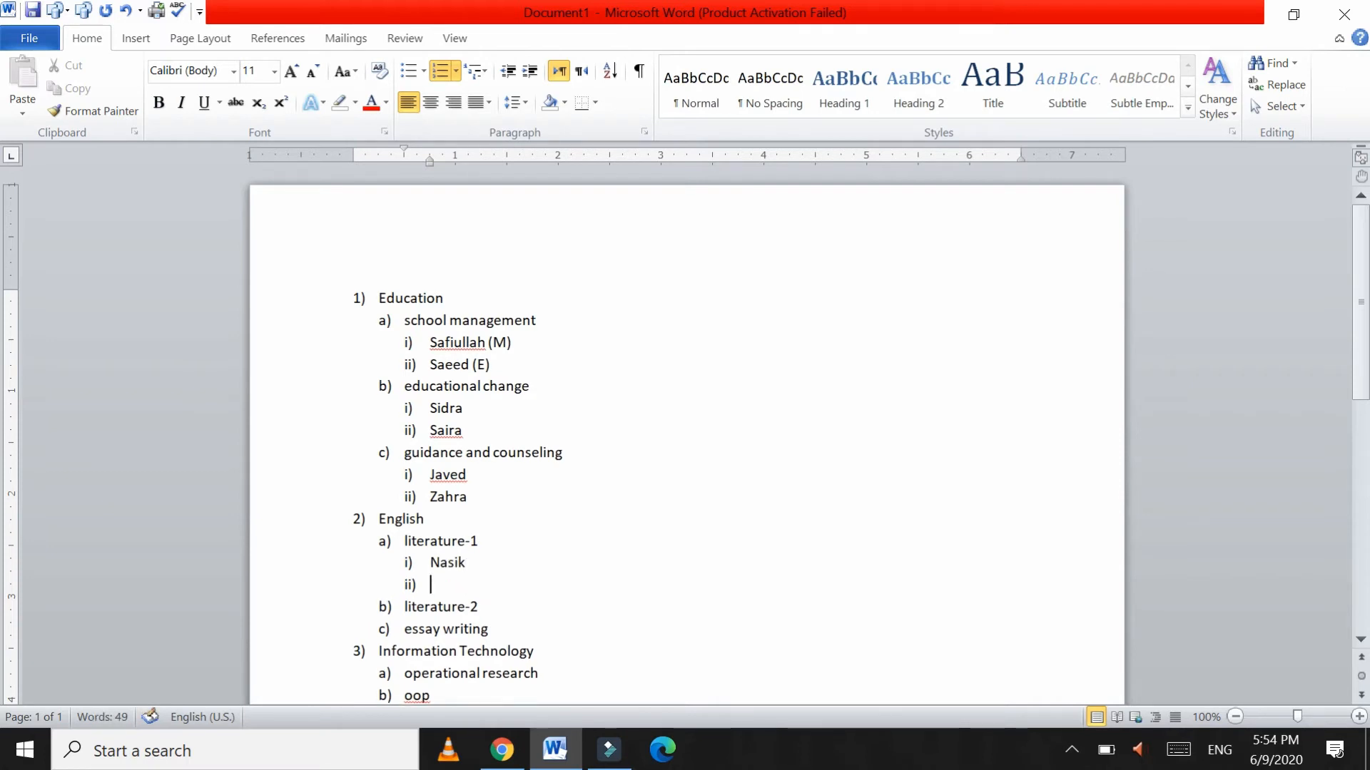
text(Komal)
Step: Add two student names under literature-2 and demote them to i) and ii)
click(478, 607)
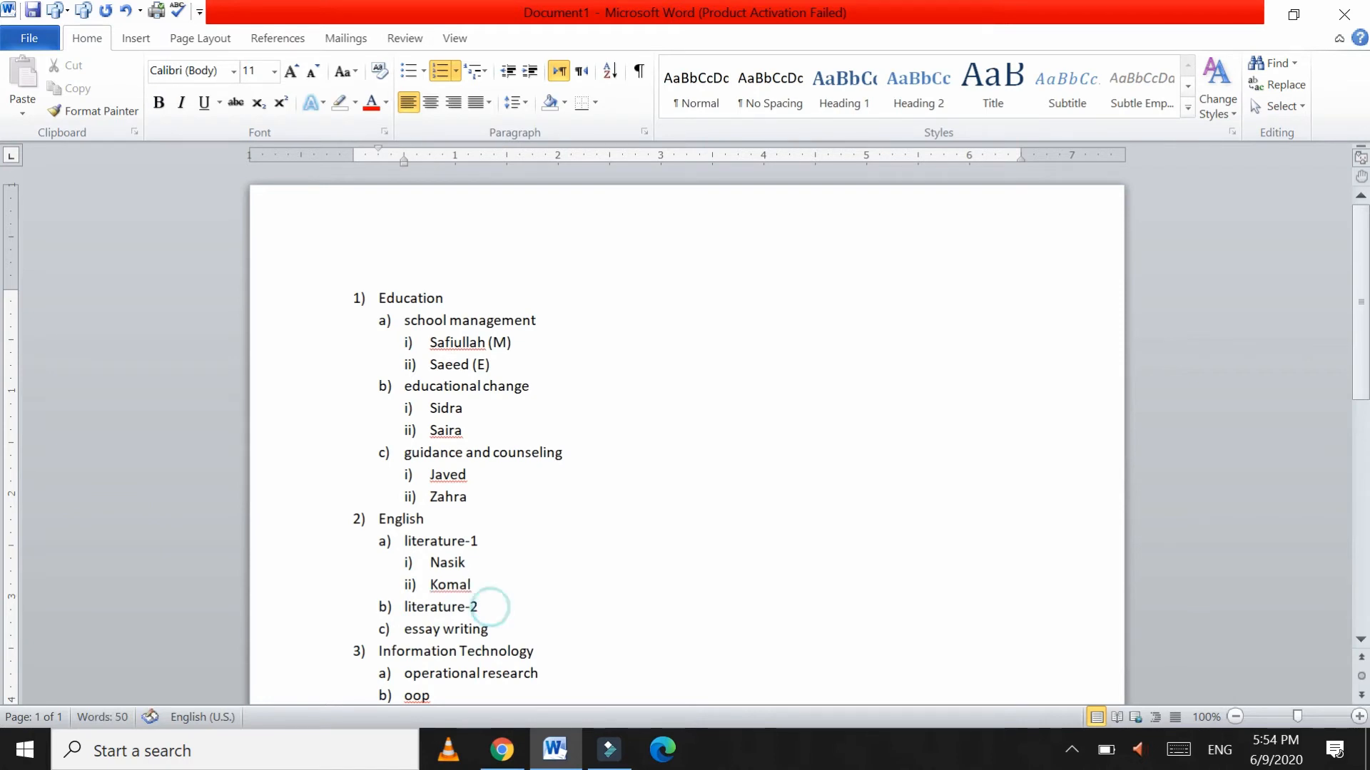
key(Return)
text(Fa)
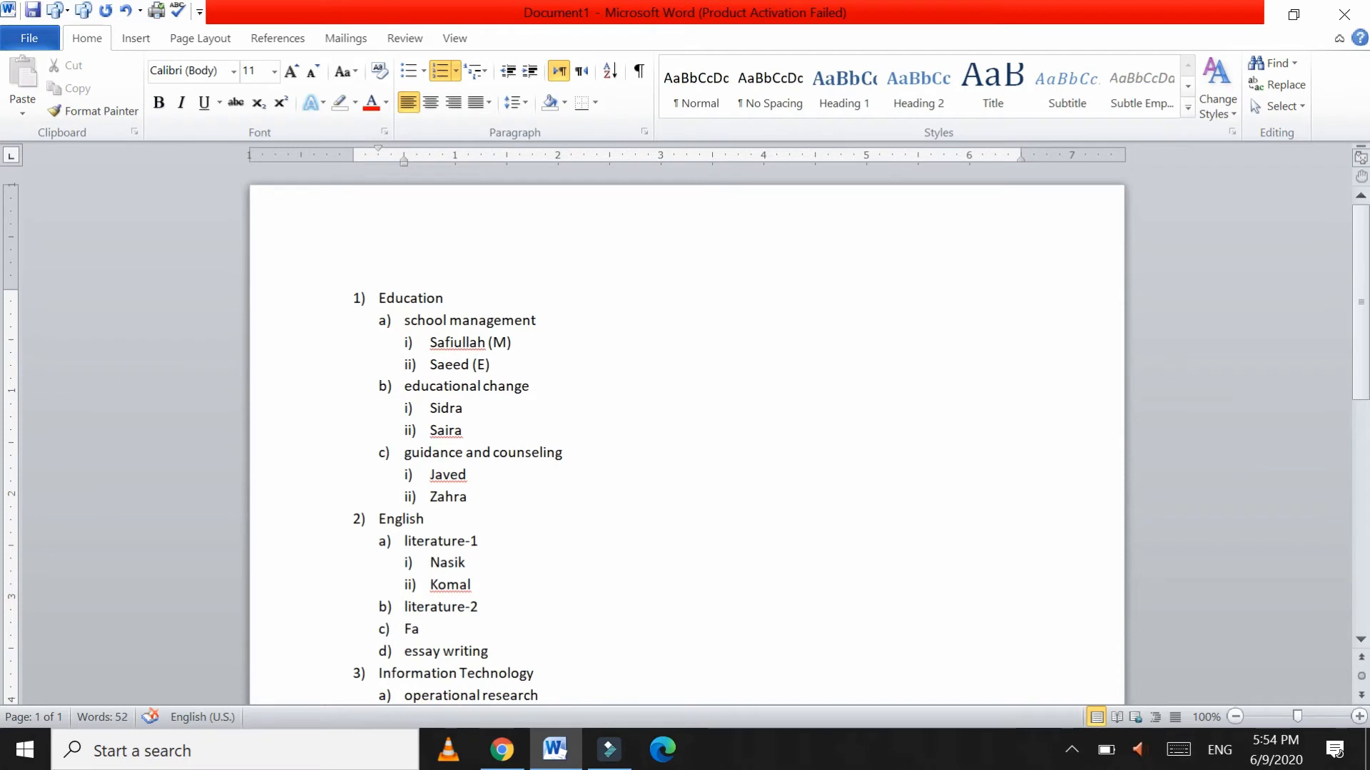
text(had)
key(Return)
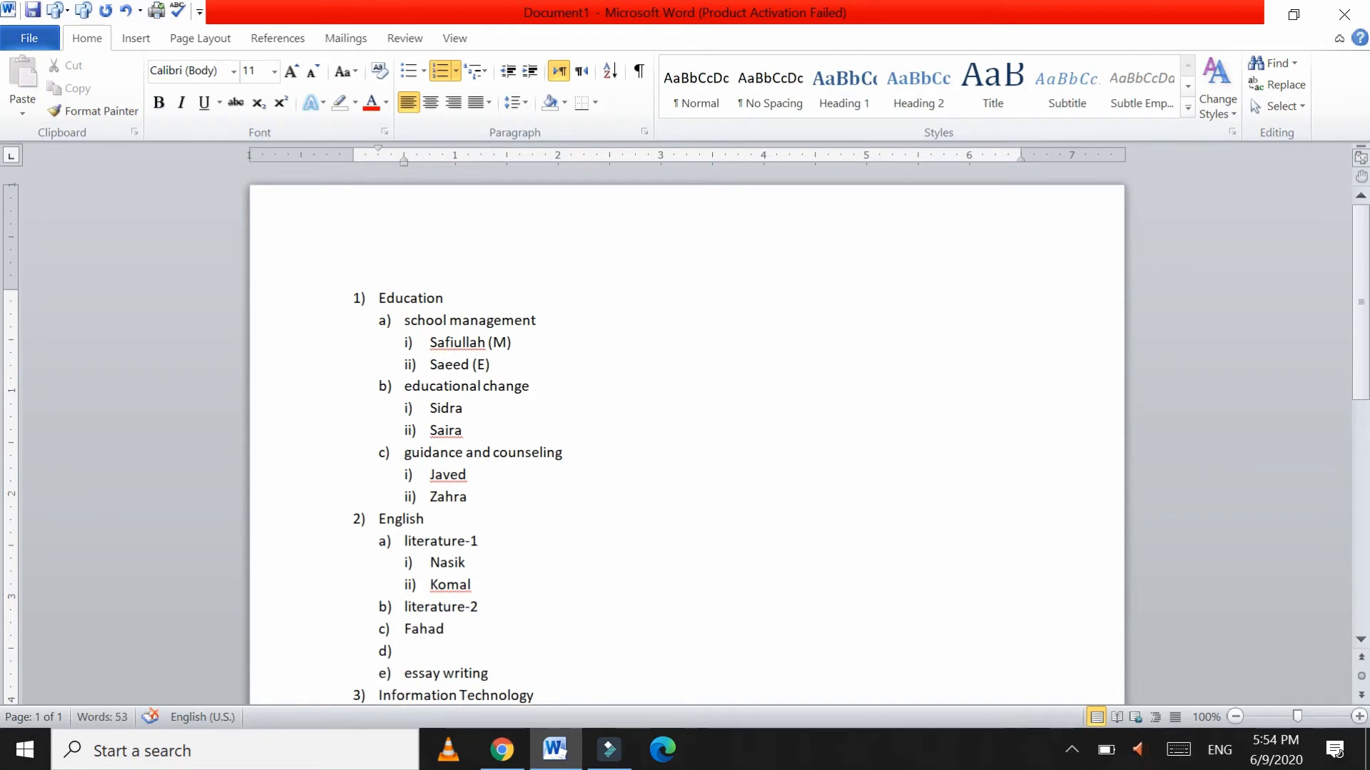
text(Jahazeb)
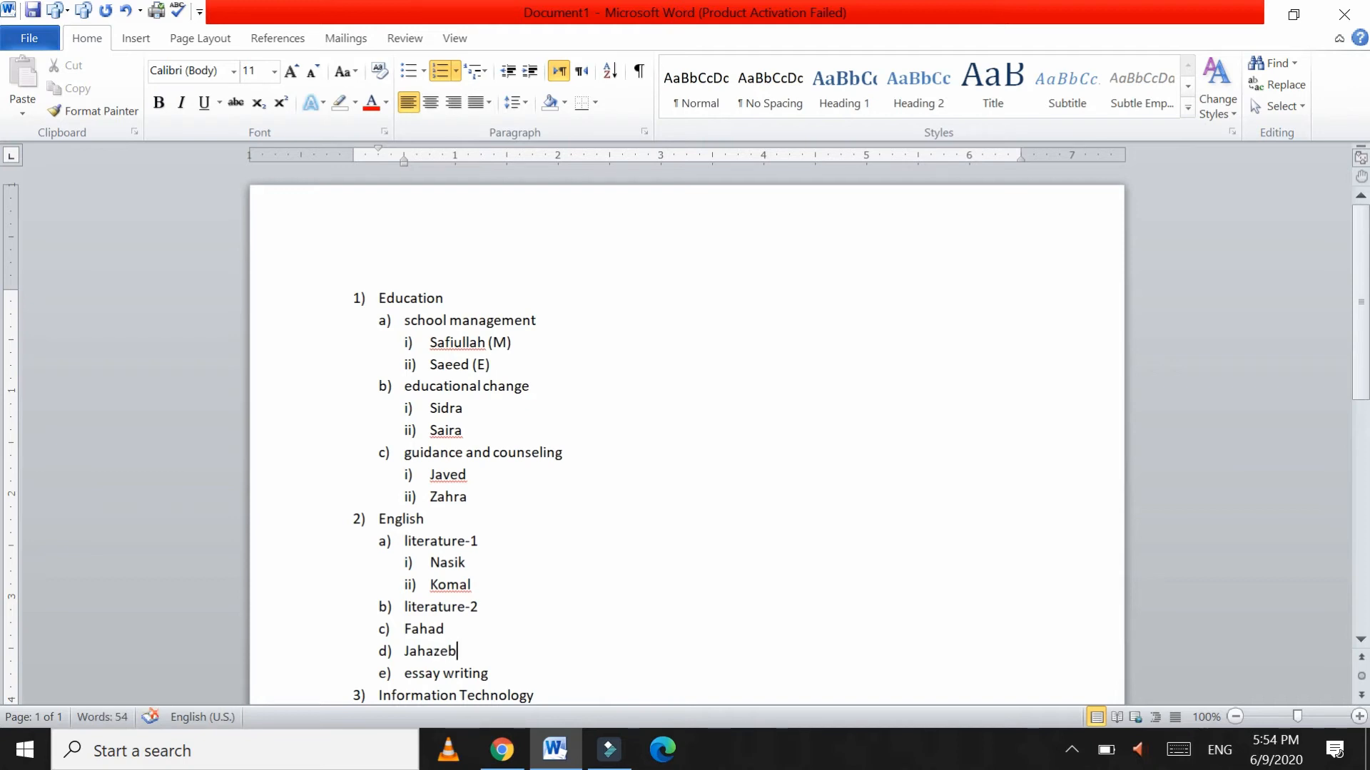
click(489, 673)
key(Return)
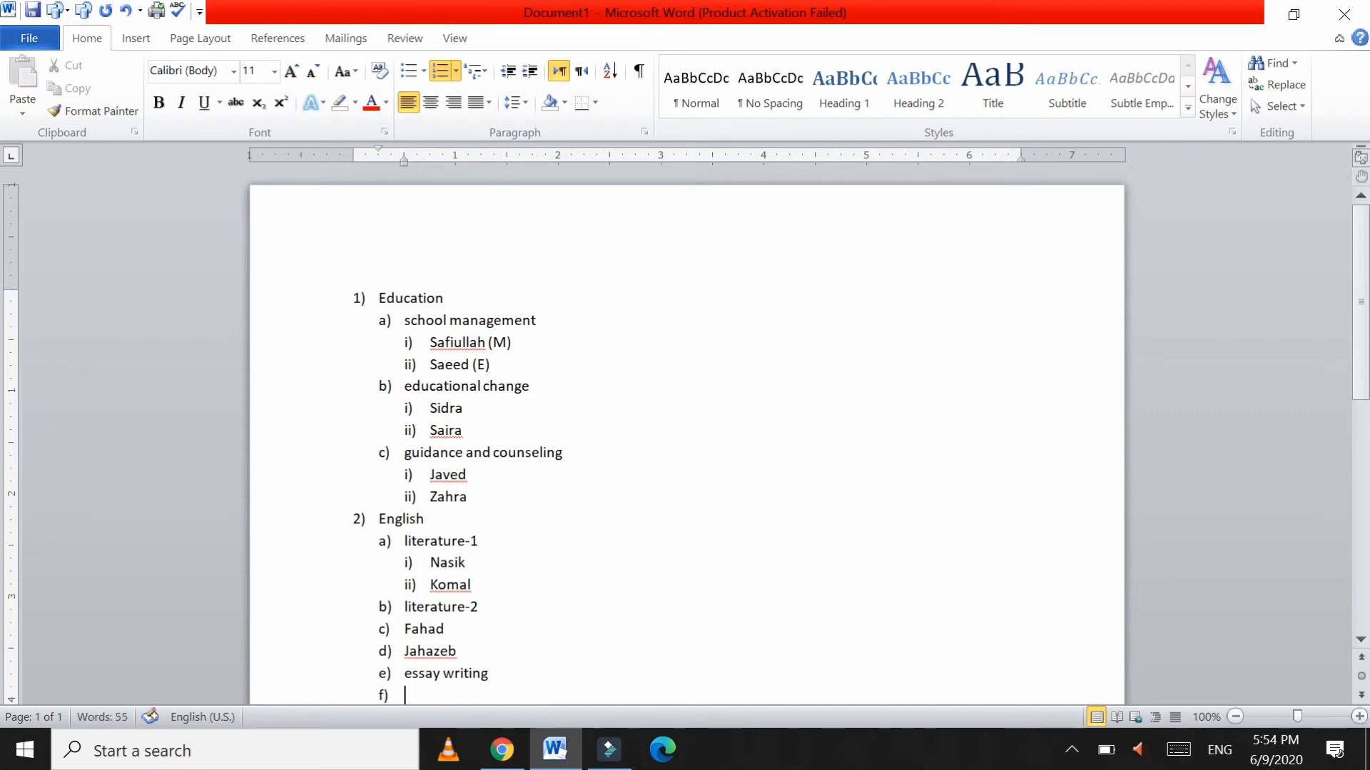
scroll(685, 429, down, 3)
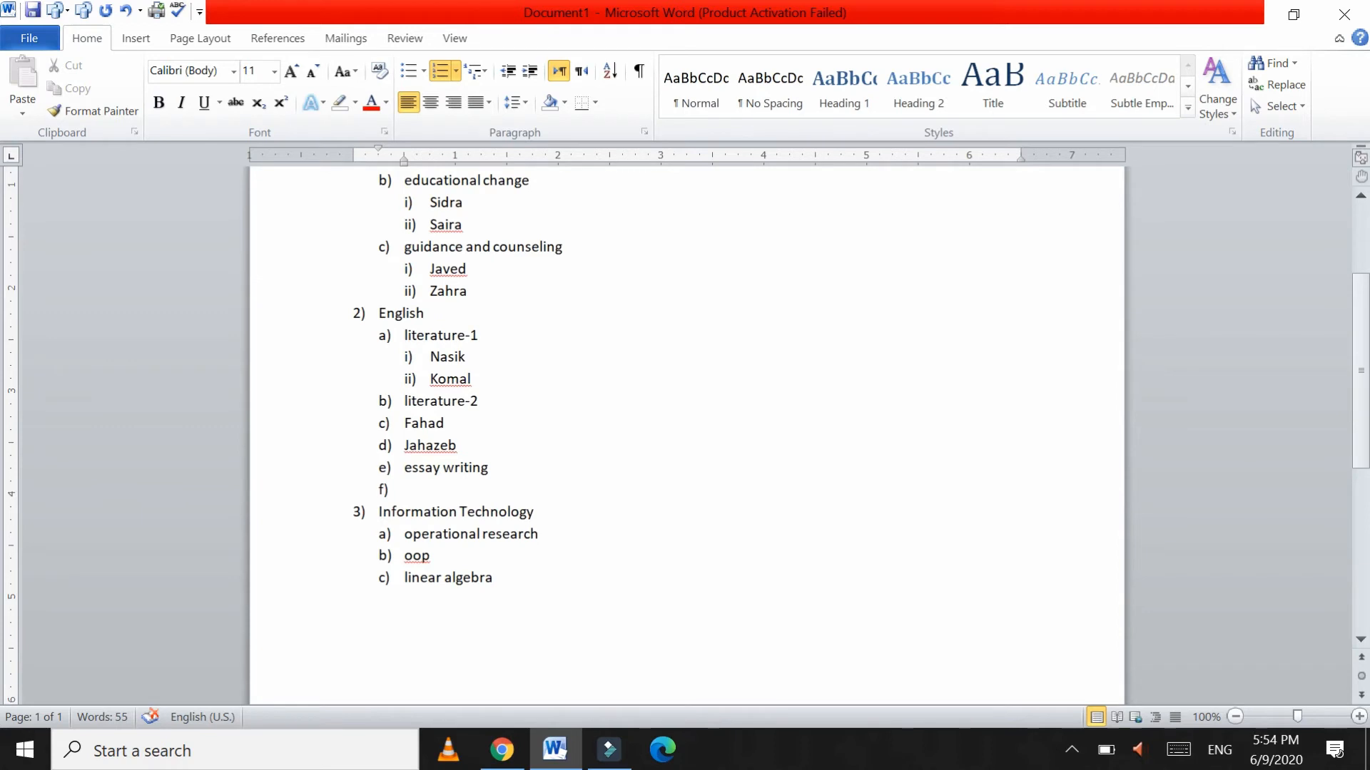
click(403, 423)
key(Tab)
click(404, 445)
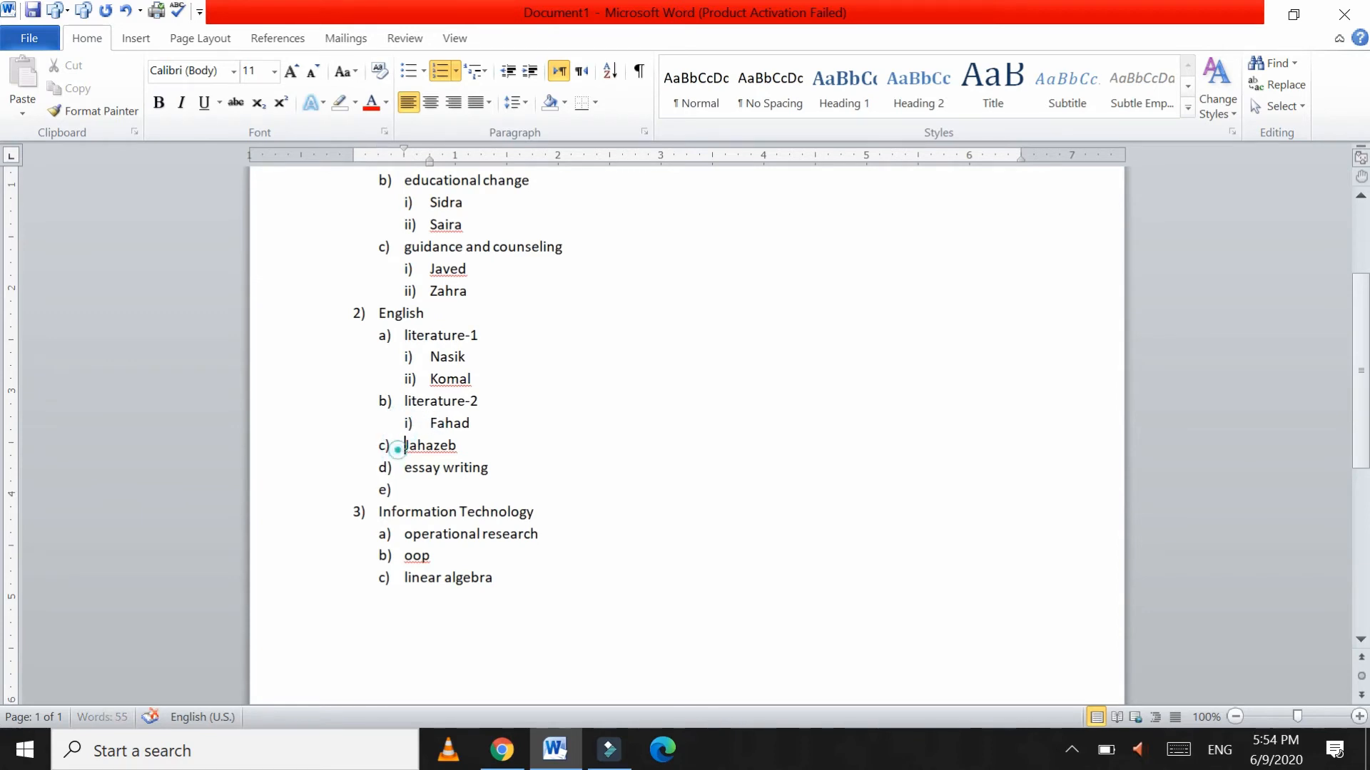
key(Tab)
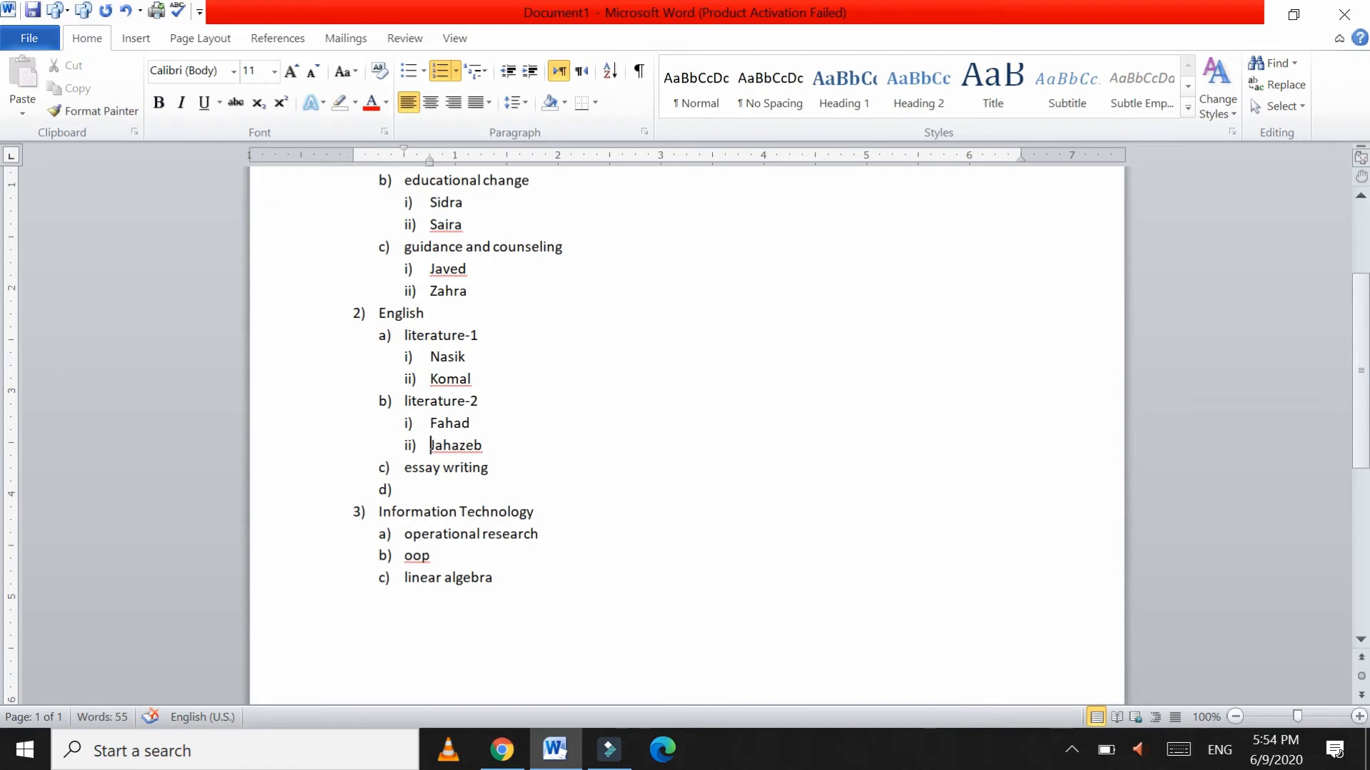
Step: Add two student names as i) and ii) under essay writing
click(404, 489)
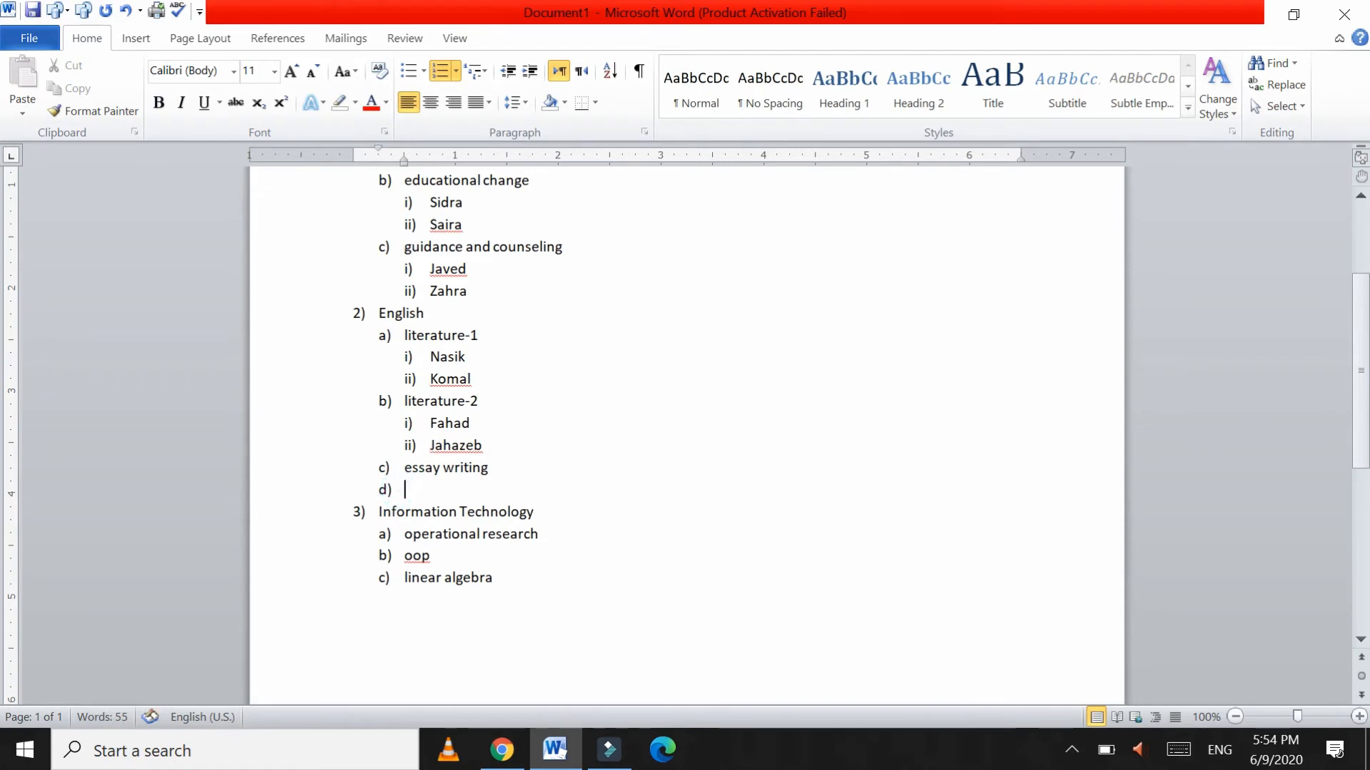
key(Tab)
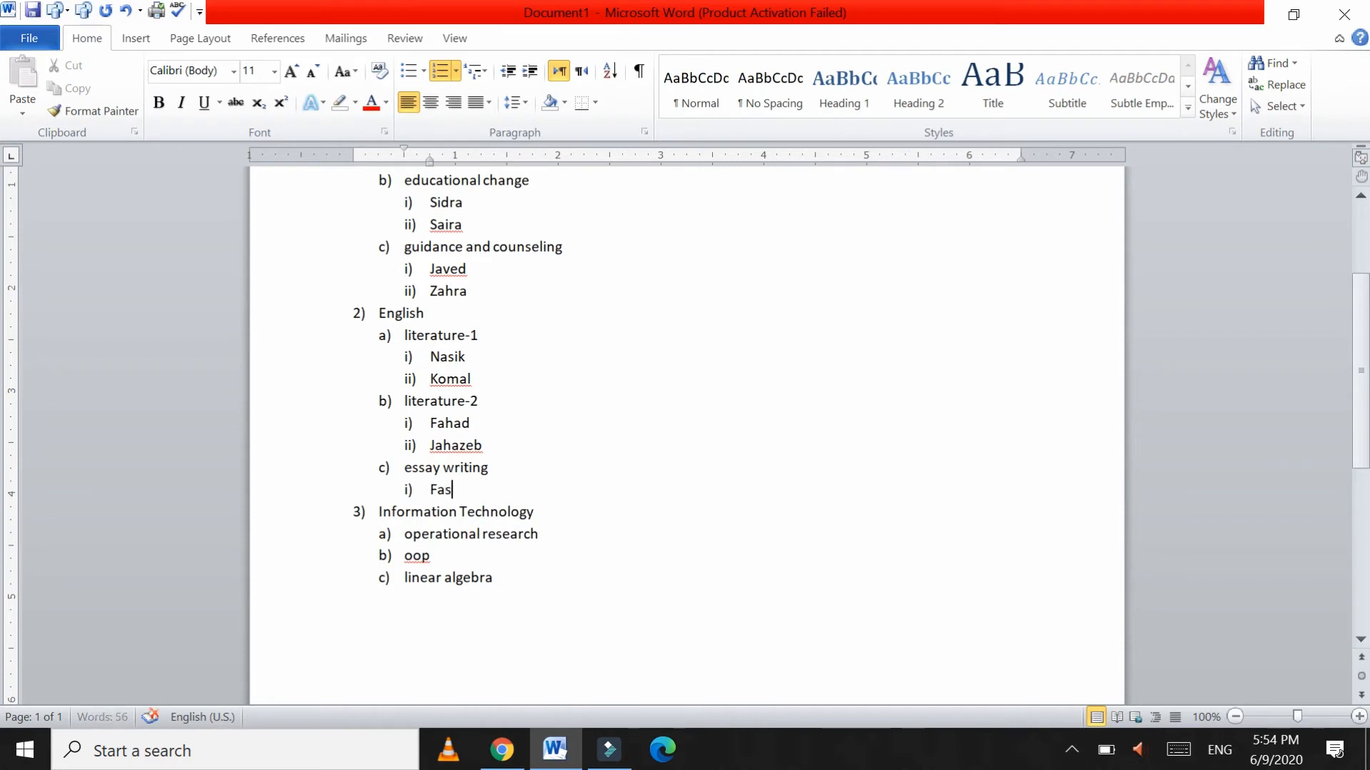
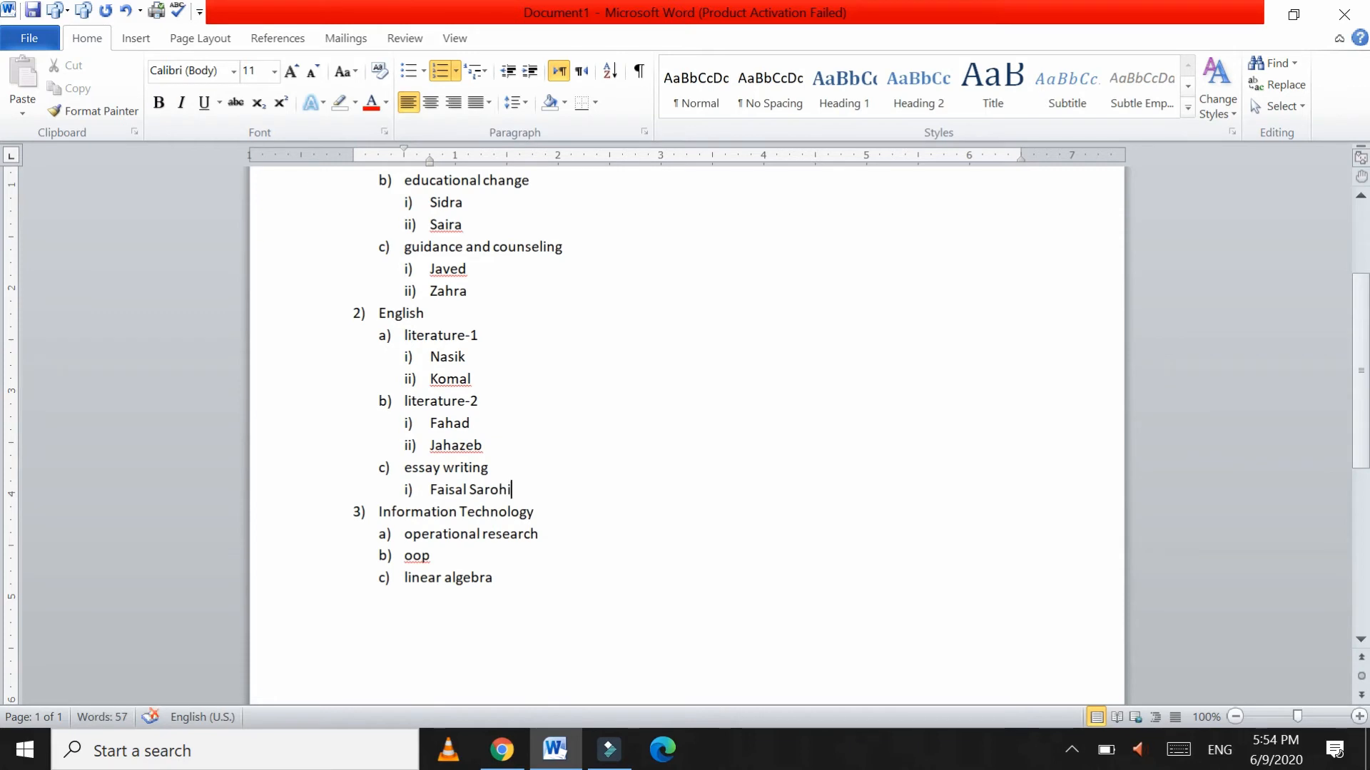
key(Return)
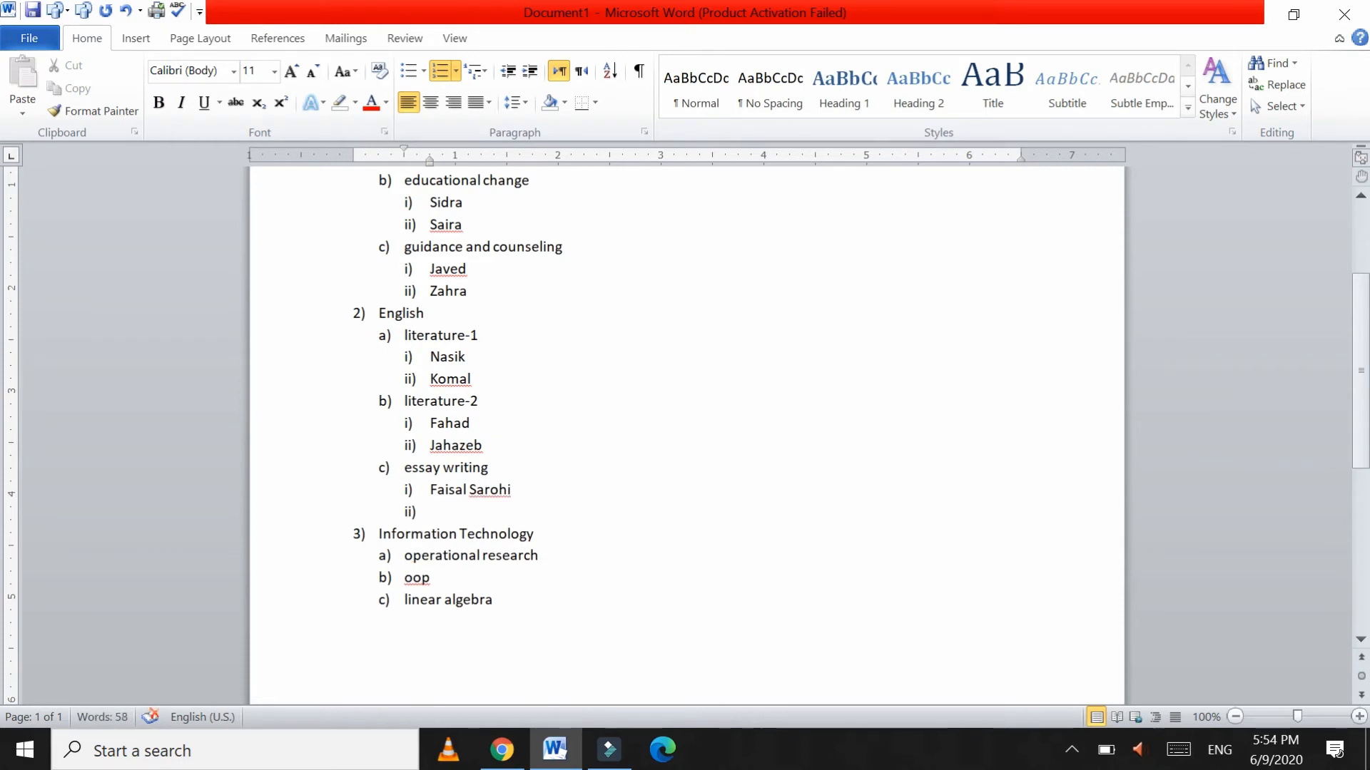
text(Moeen)
Step: Add two student names under operational research, demoted to i) and ii)
click(548, 555)
key(Return)
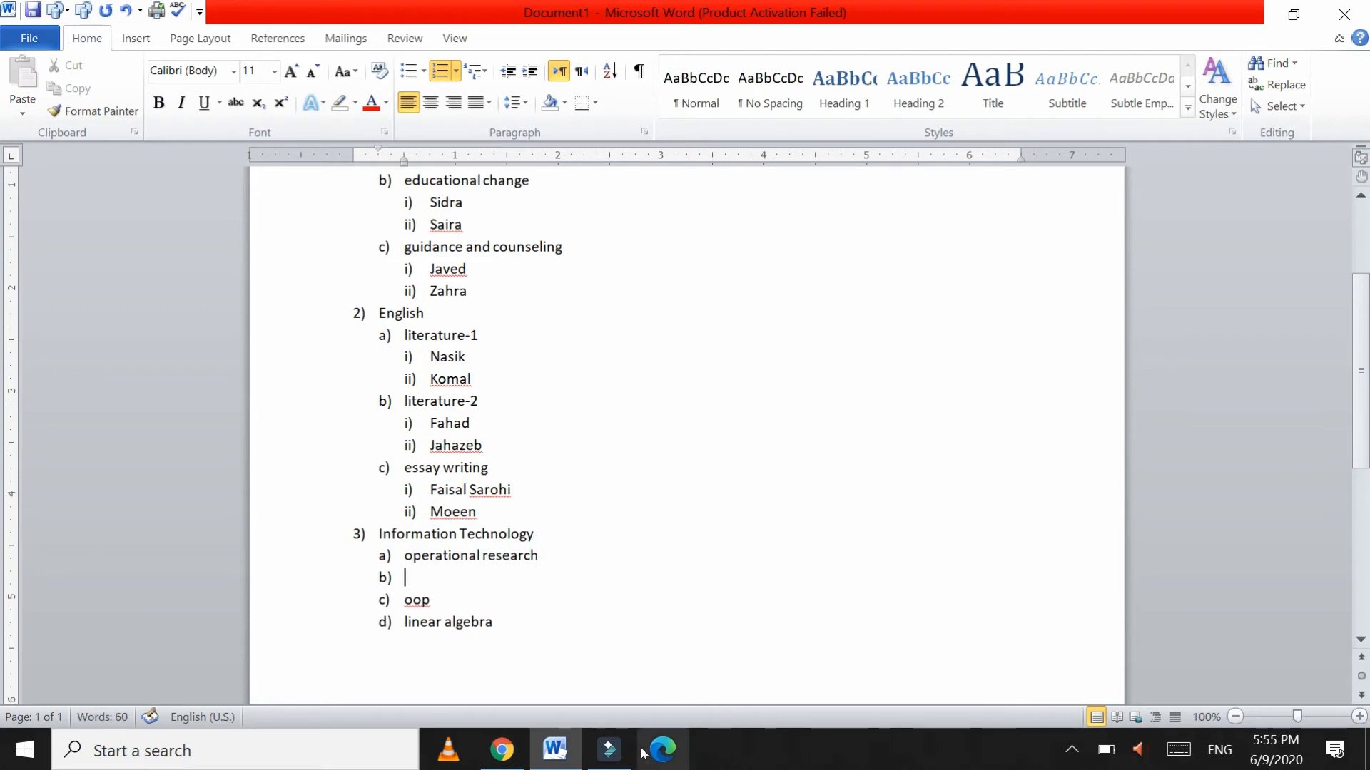
text(Rizwan)
key(Return)
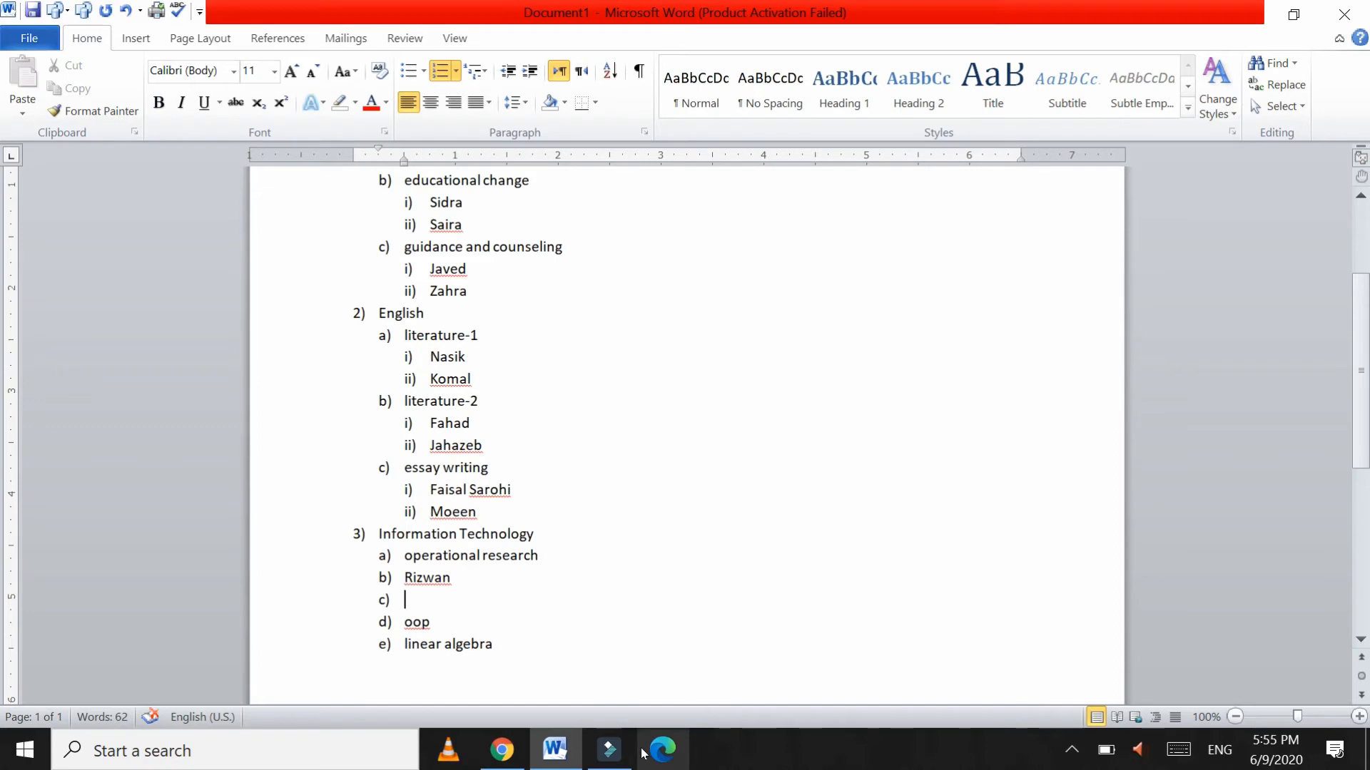
text(Zahid)
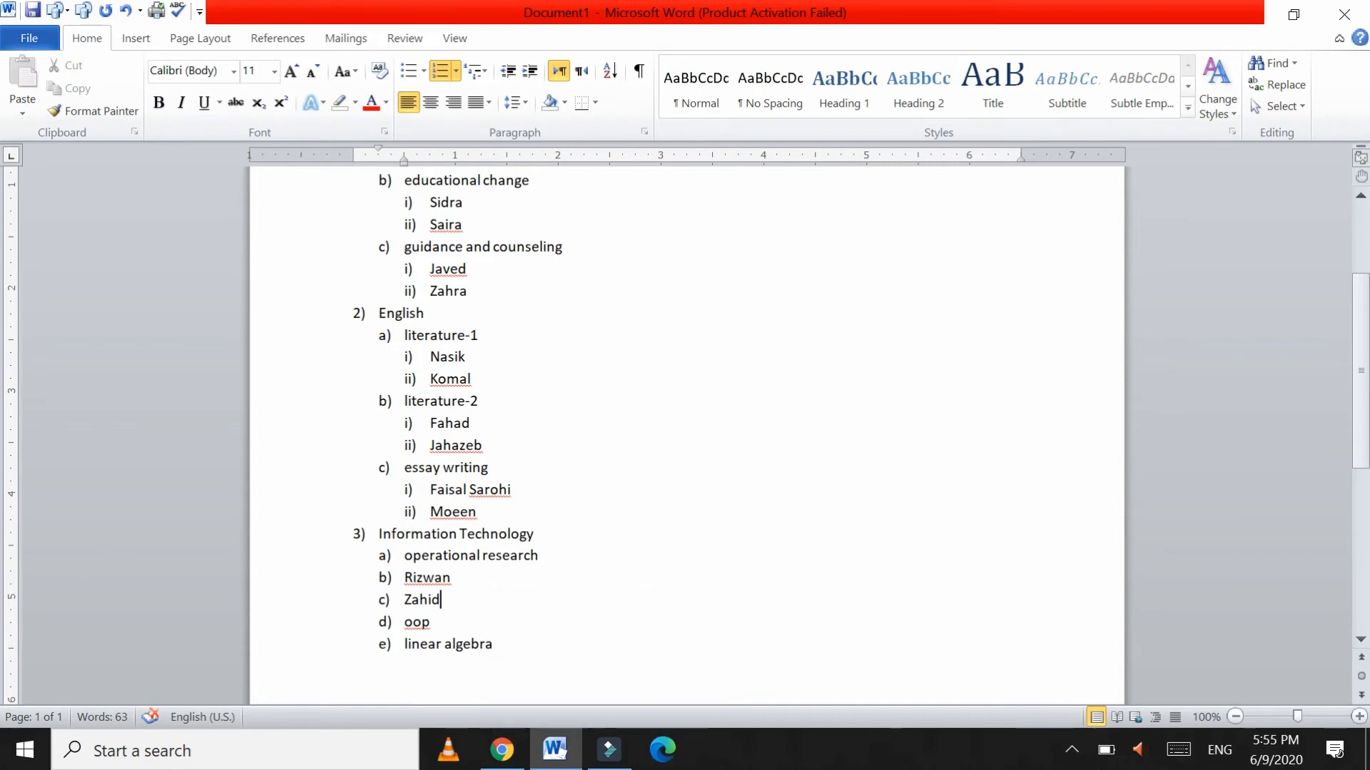
click(388, 577)
drag(389, 576, 391, 599)
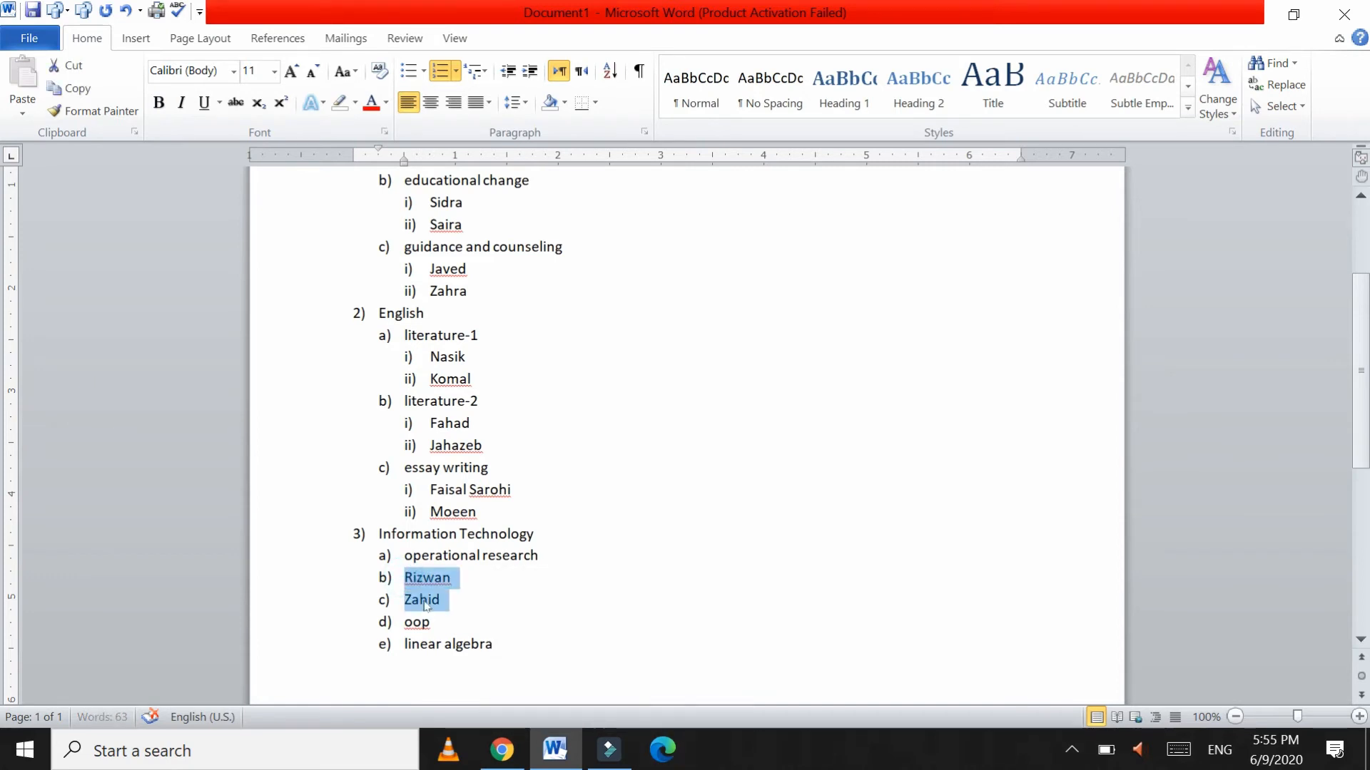
key(Tab)
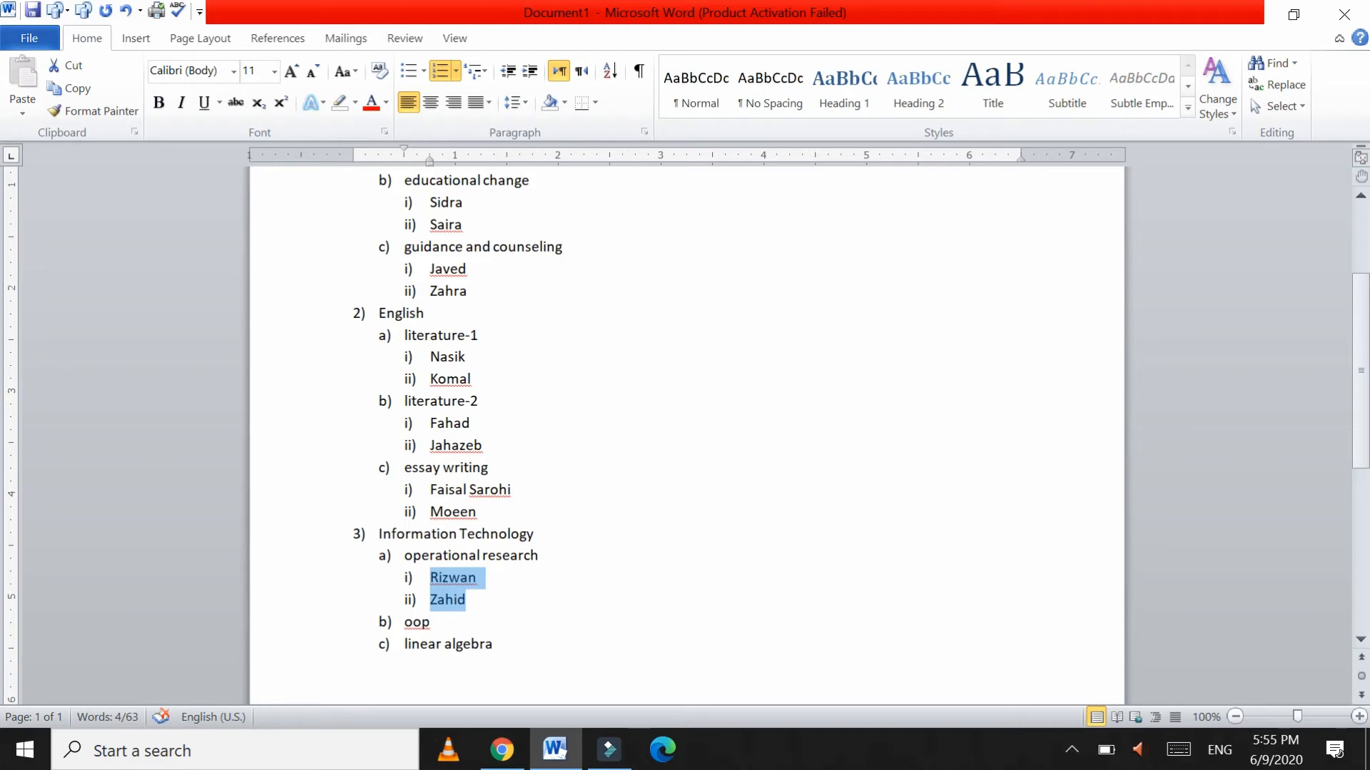
Step: Add two student names under oop, demoted to i) and ii)
click(431, 622)
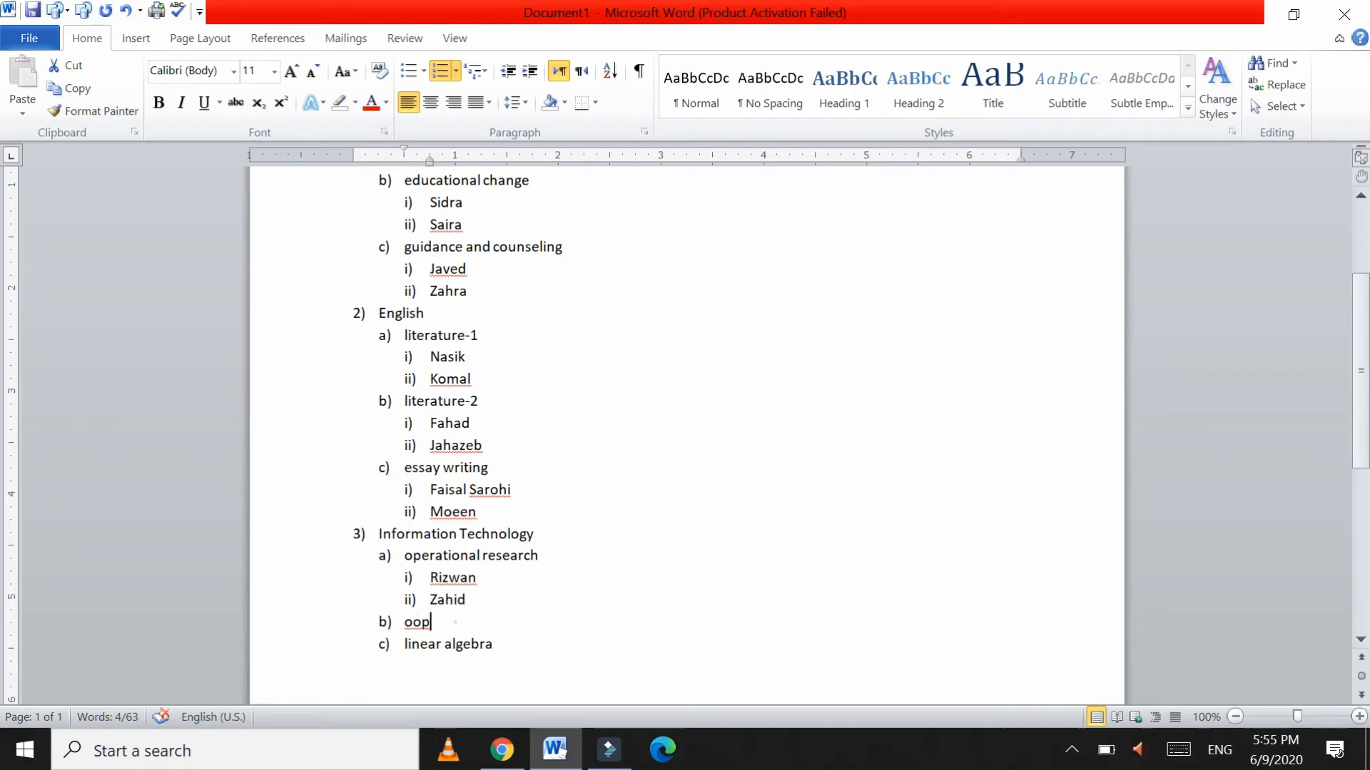
key(Return)
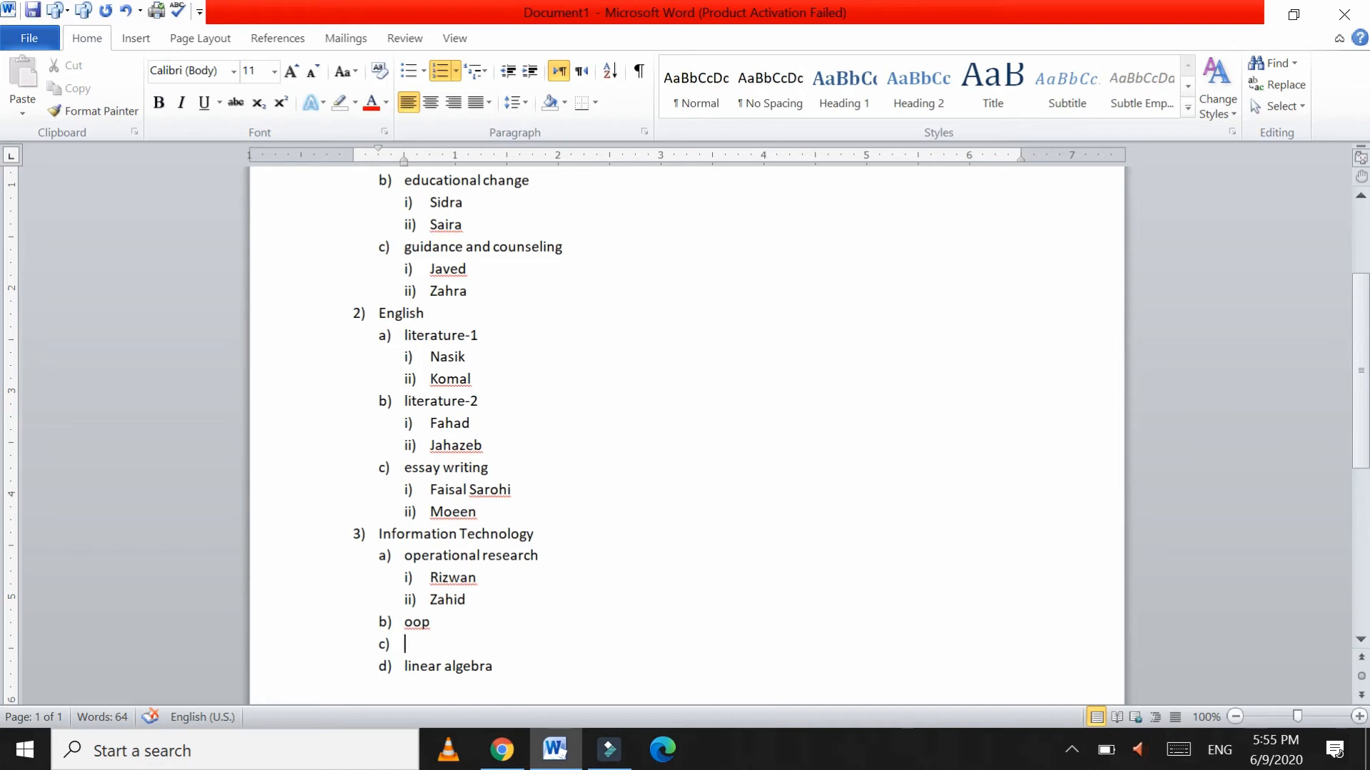
text(Fa)
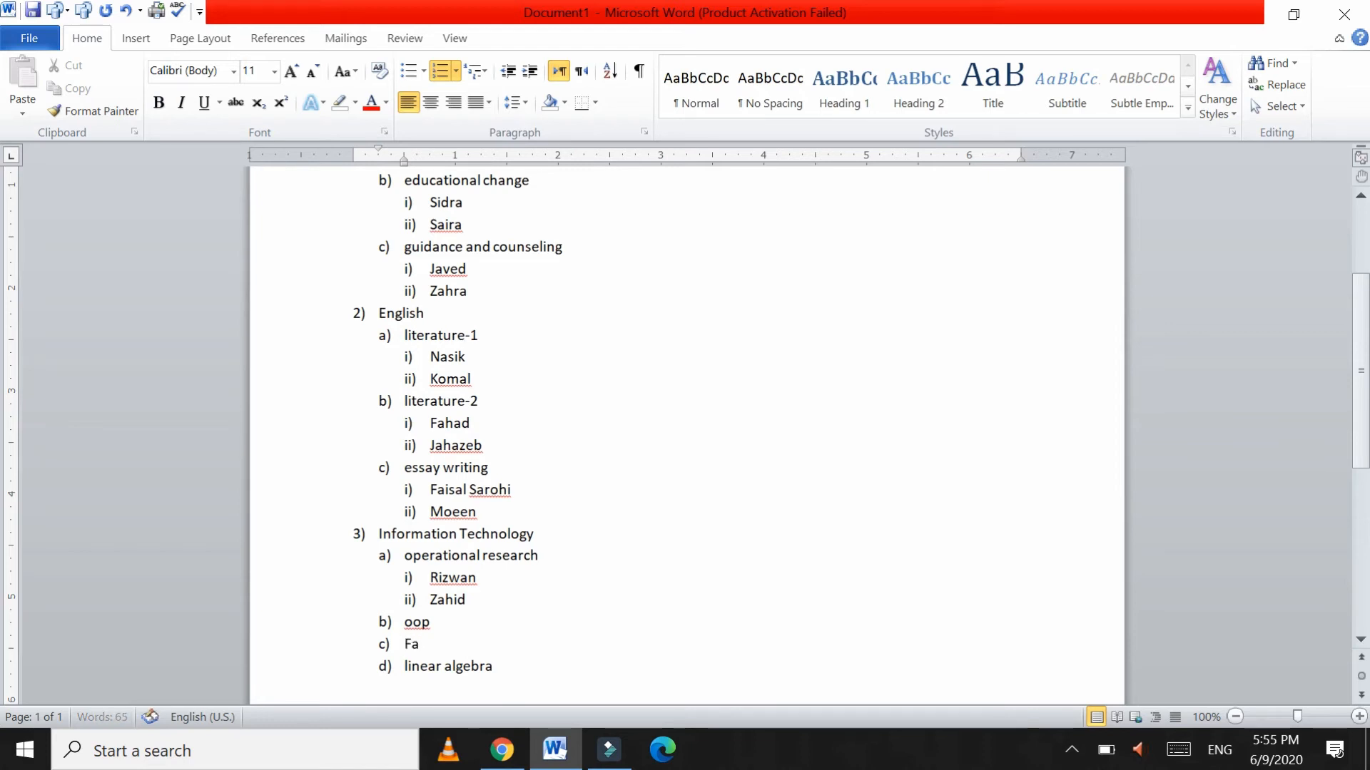
text(had)
key(Return)
text(kh)
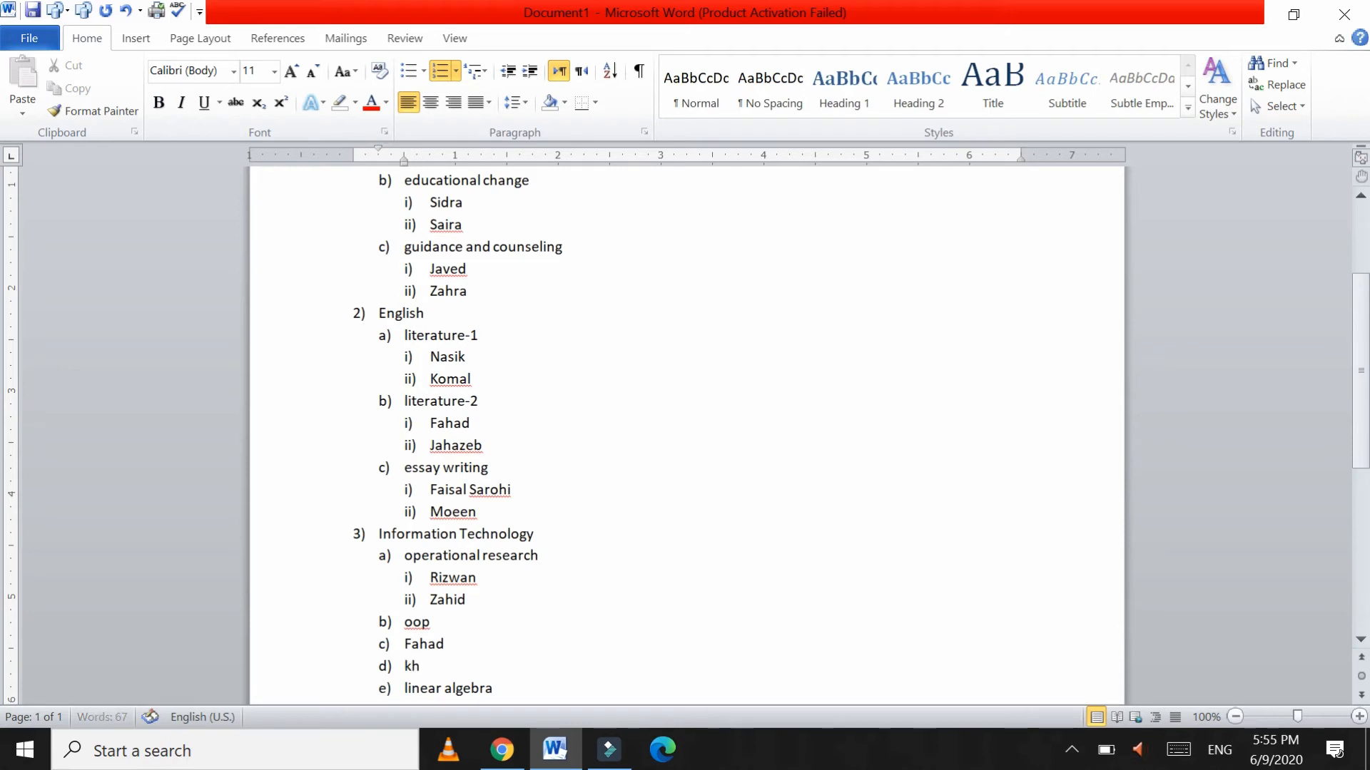
text(alid)
key(shift+Up)
key(shift+Up)
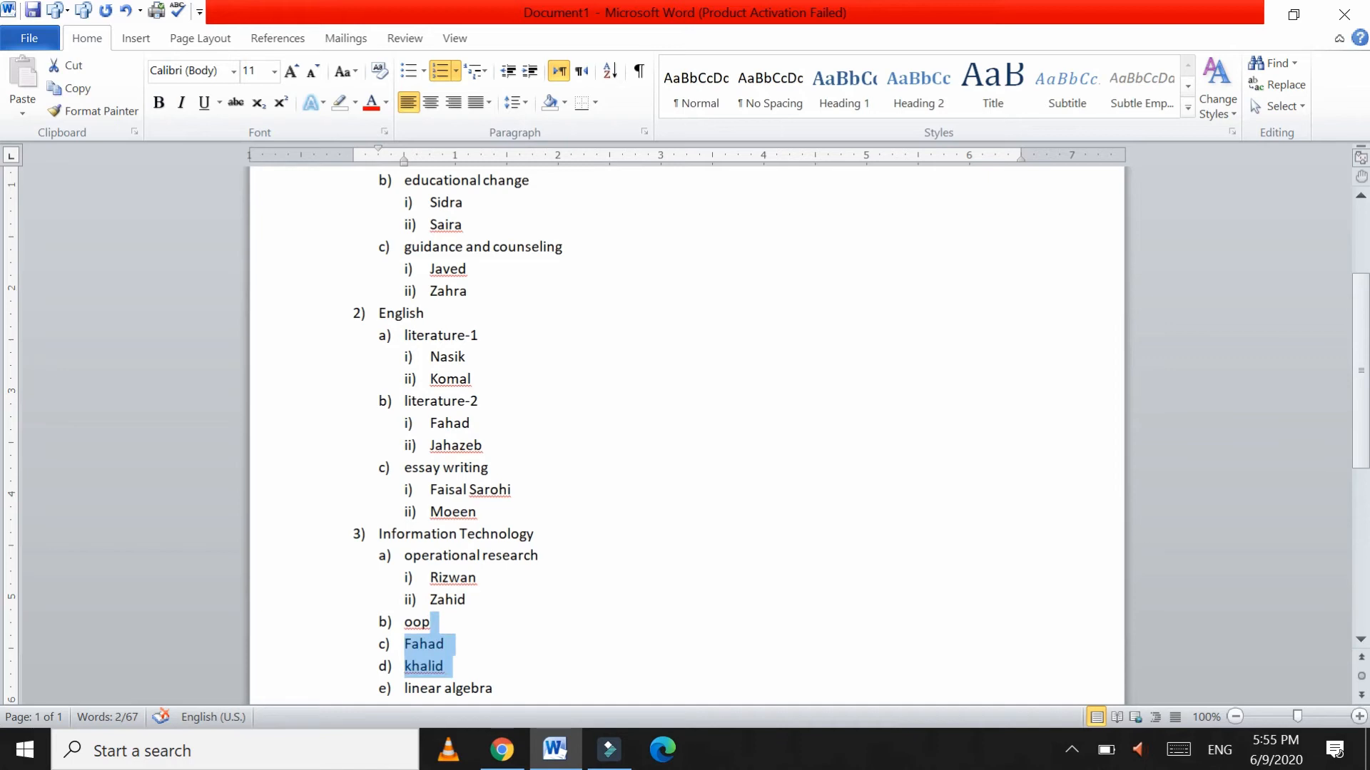
key(shift+Right)
key(Tab)
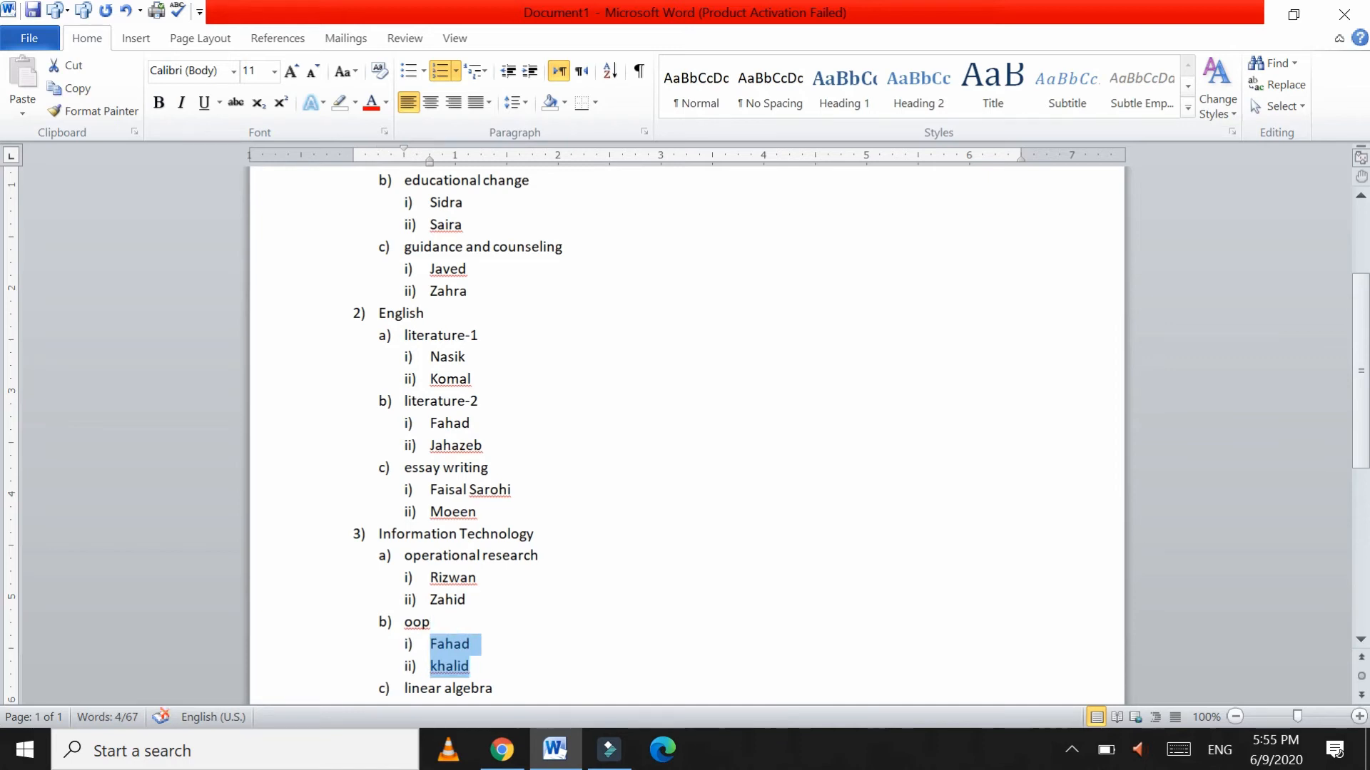
Step: Add two student names under linear algebra, demoted to i) and ii)
click(494, 689)
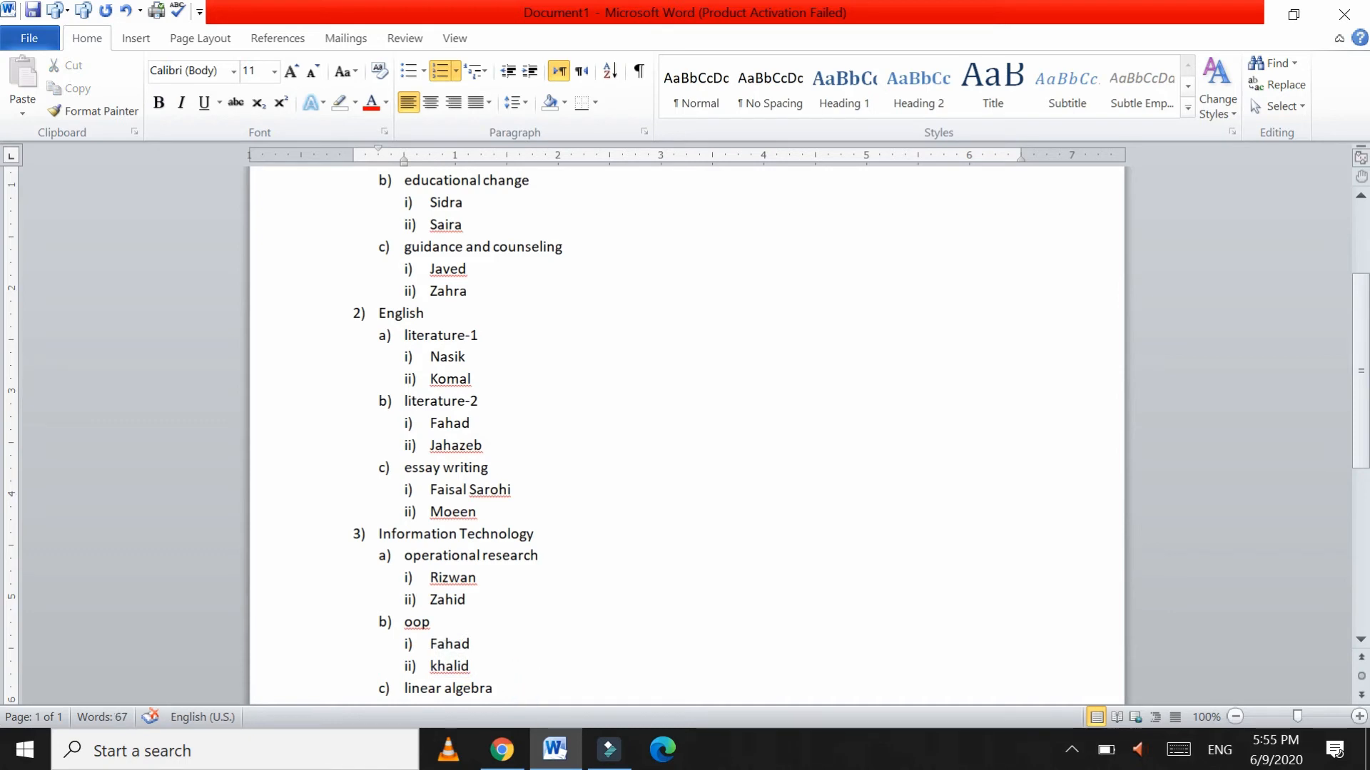
key(Return)
text(Mabashir)
key(Return)
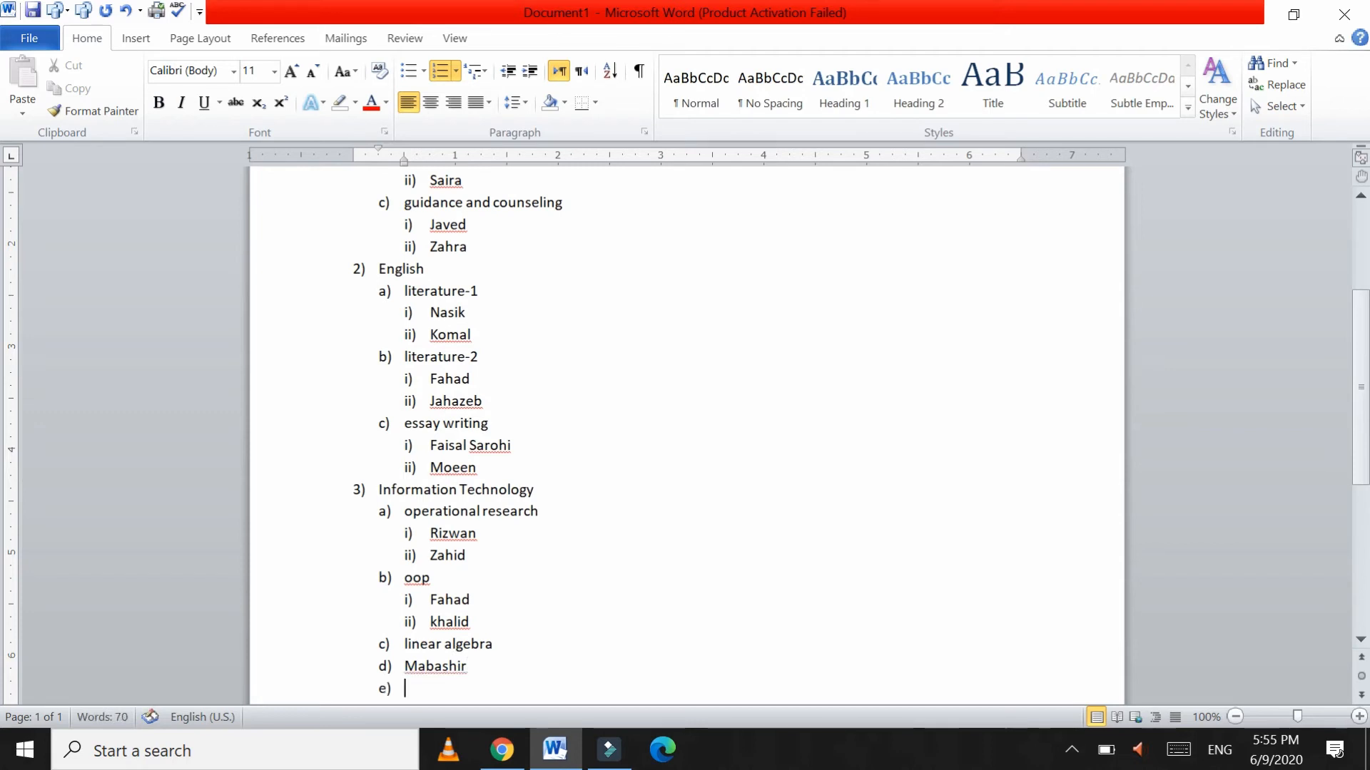
drag(456, 688, 404, 666)
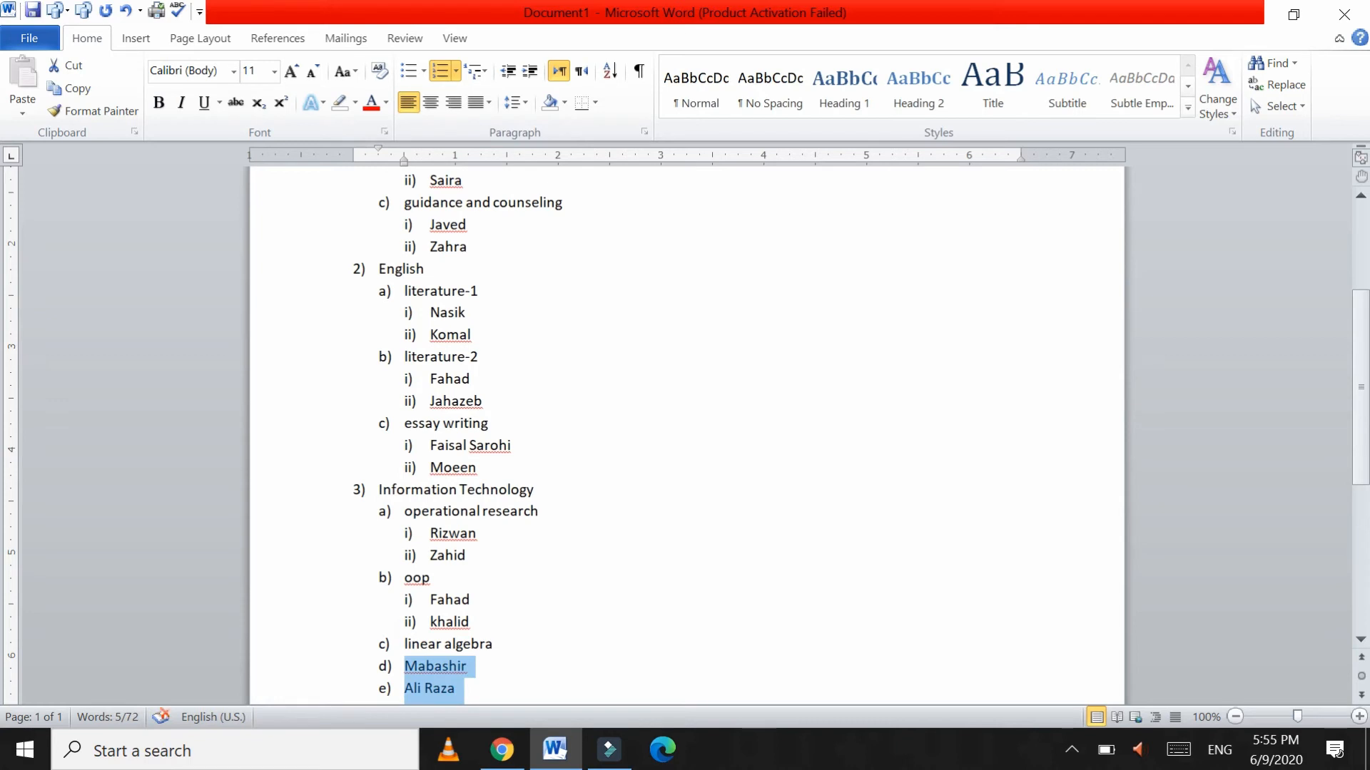
key(Tab)
click(682, 425)
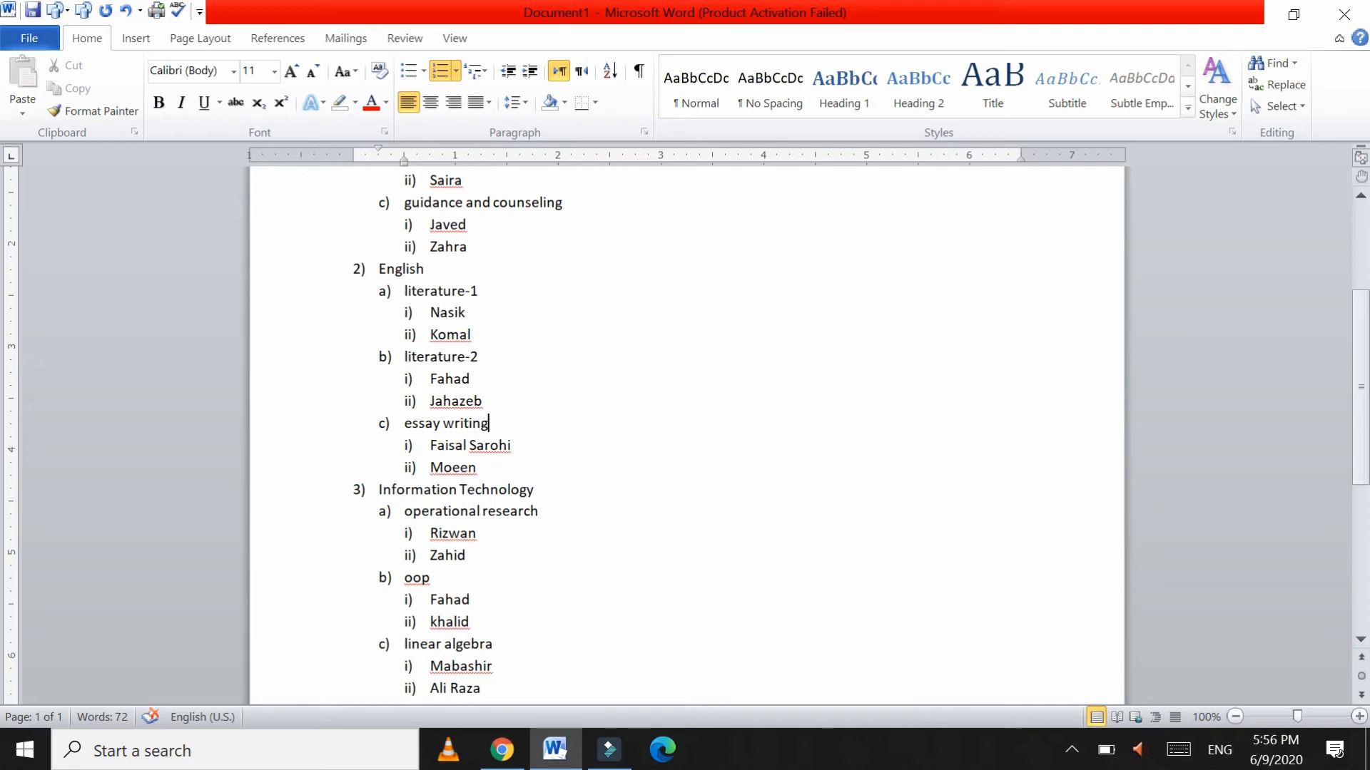
Step: Select the Education, English and Information Technology heading lines together
scroll(685, 428, up, 4)
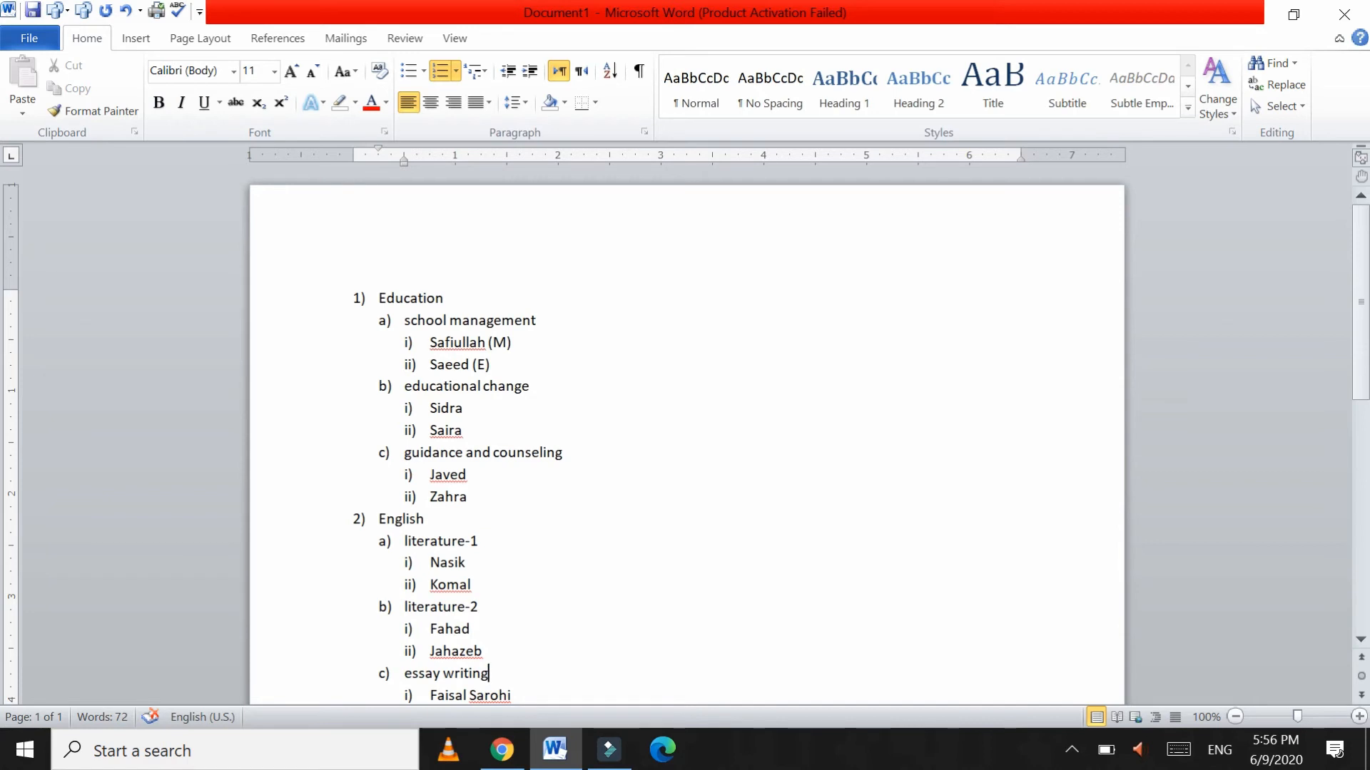
click(469, 342)
click(464, 431)
scroll(686, 435, down, 4)
scroll(686, 435, down, 2)
scroll(686, 435, up, 5)
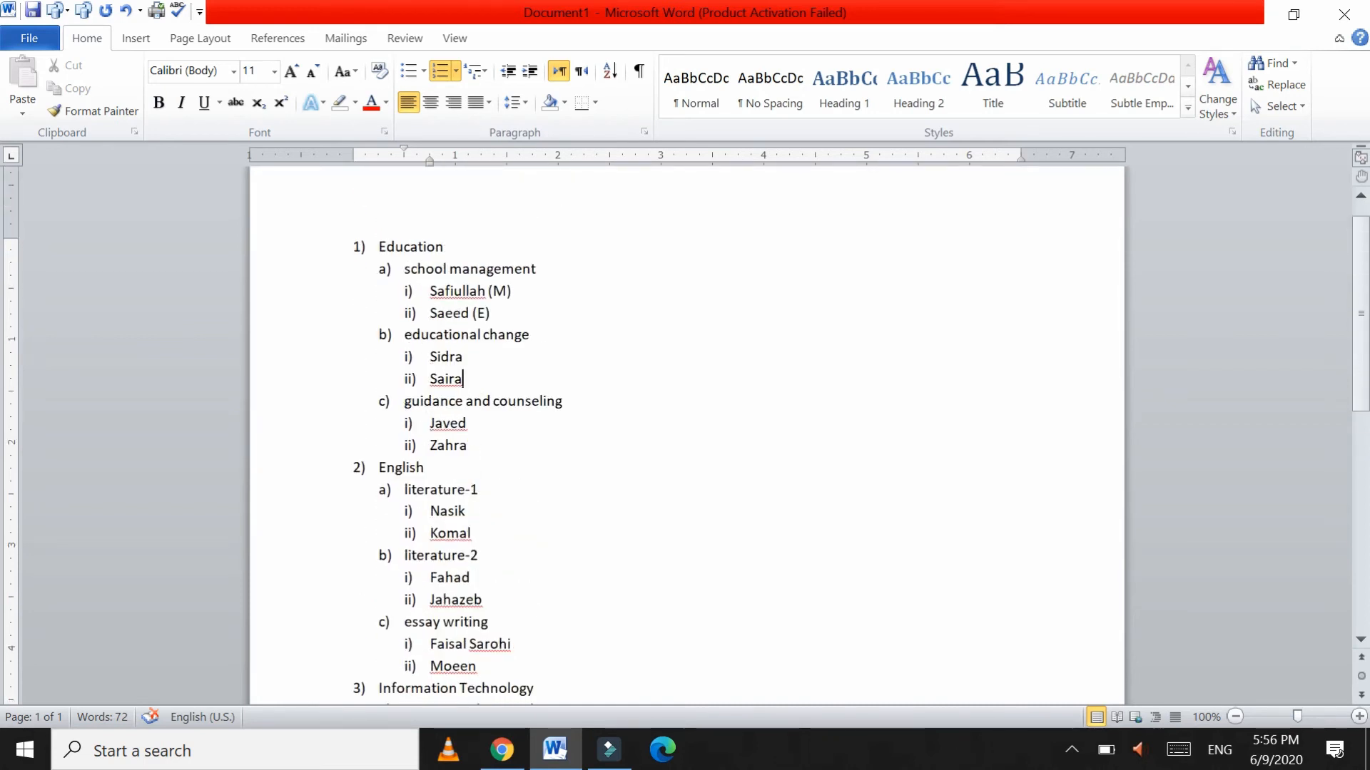
click(306, 259)
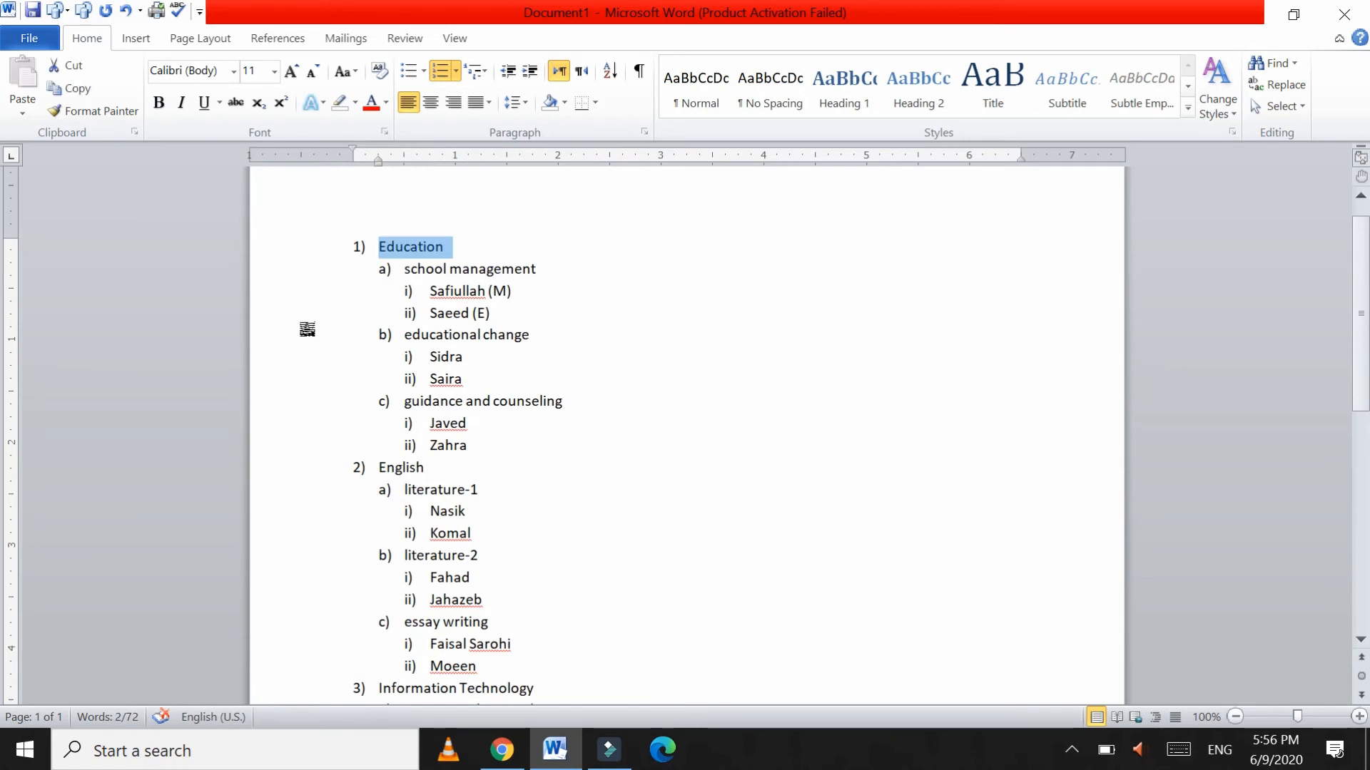
ctrl+click(306, 471)
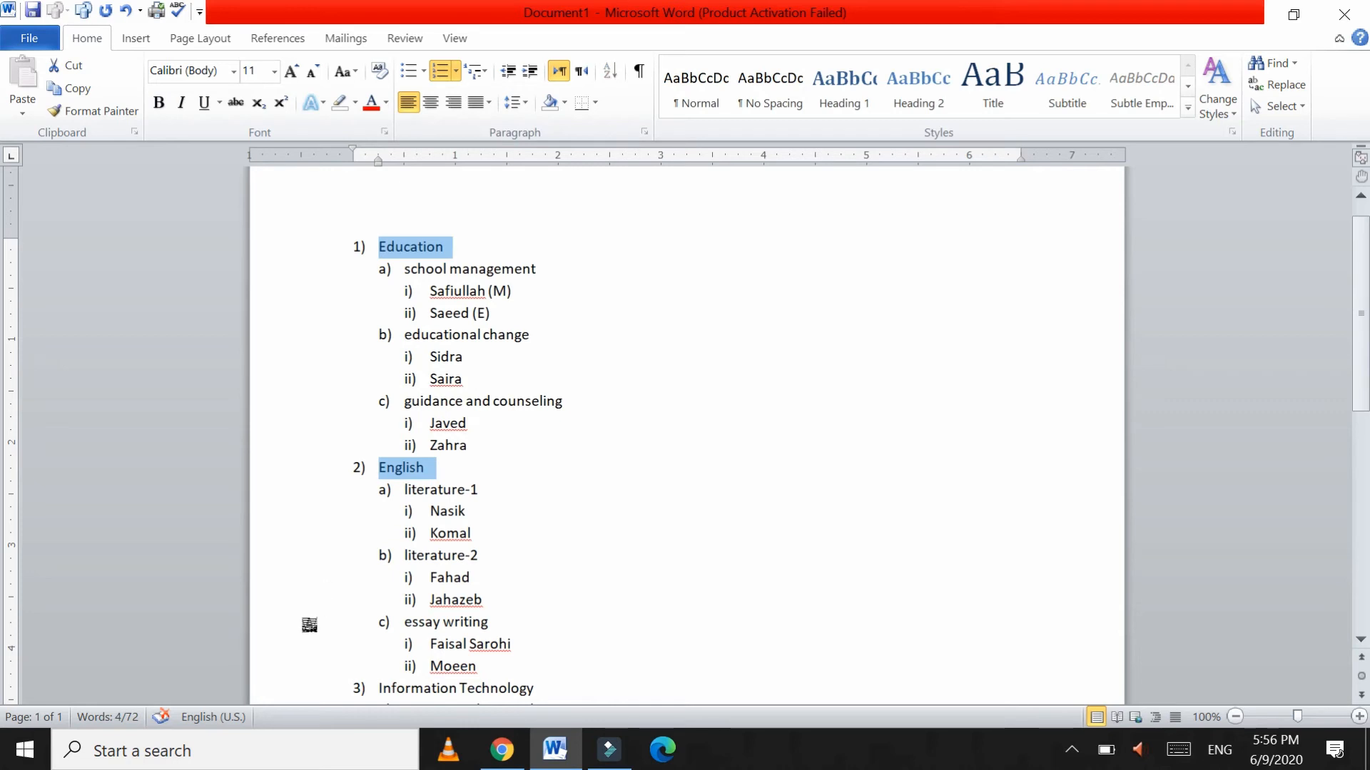
ctrl+click(307, 689)
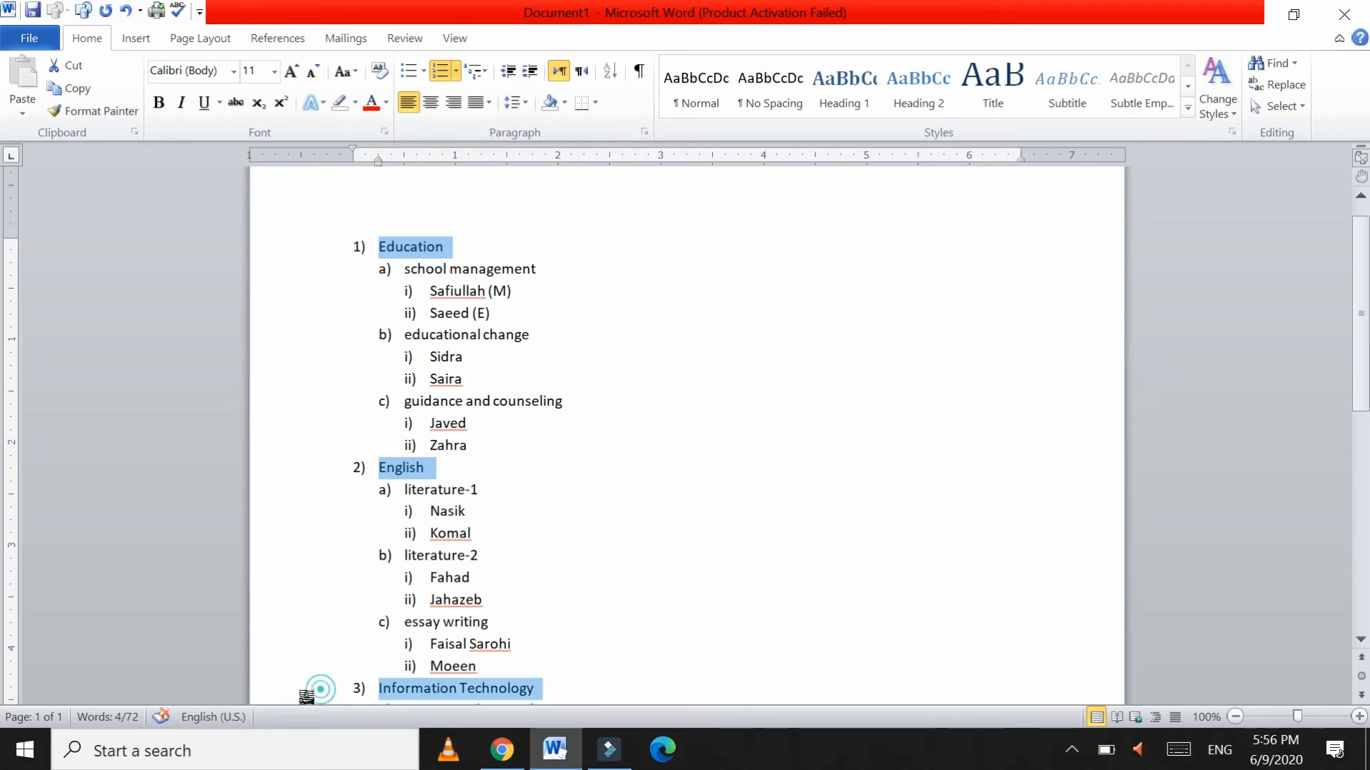
Step: Format the three headings as bold Arial 14 pt, then select the school management sub-topic
click(235, 72)
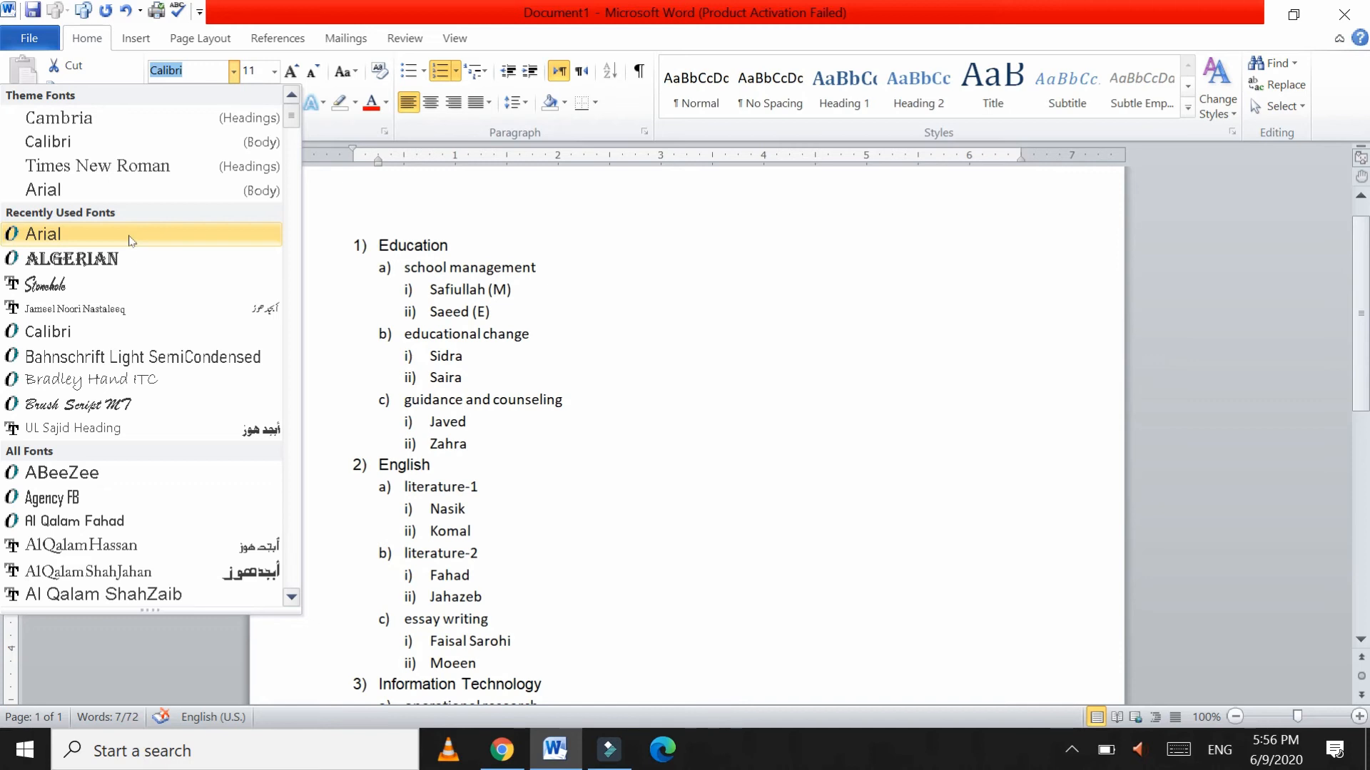
click(130, 235)
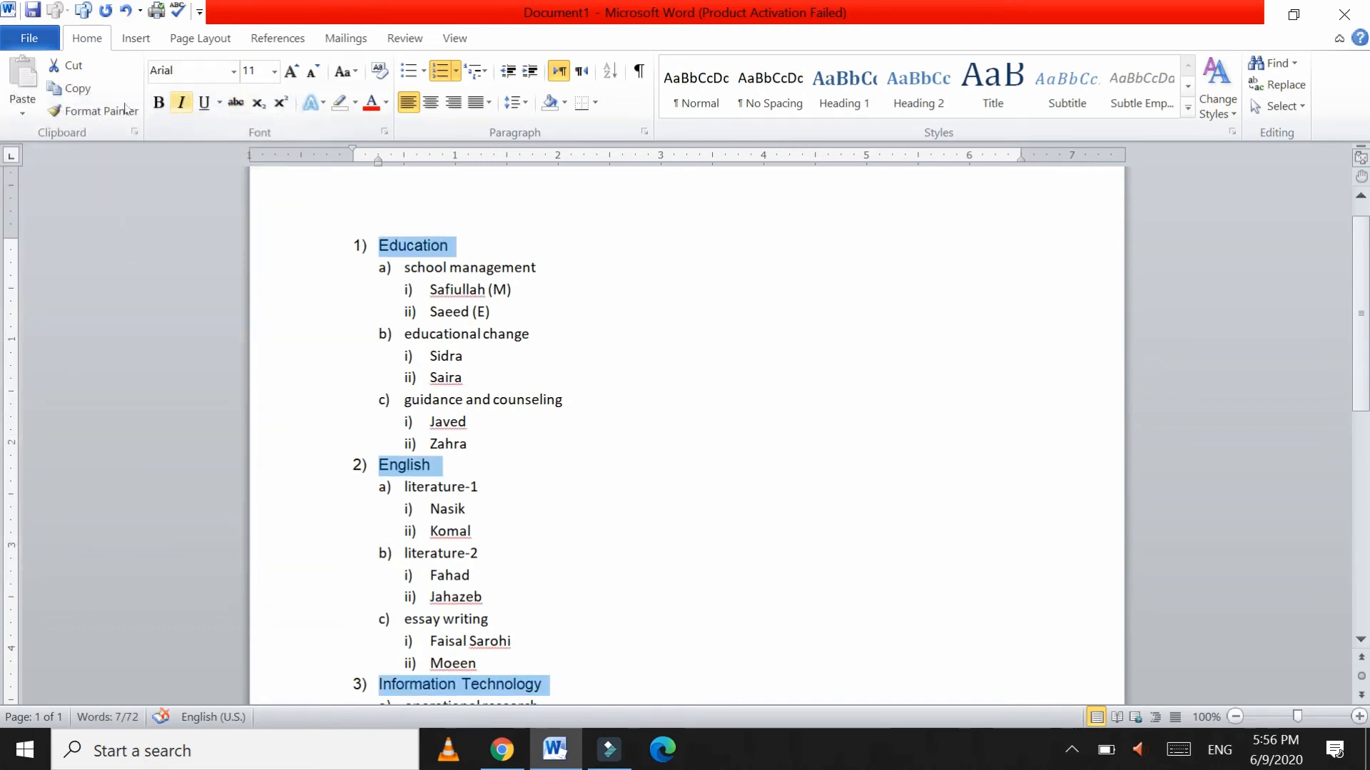
click(158, 102)
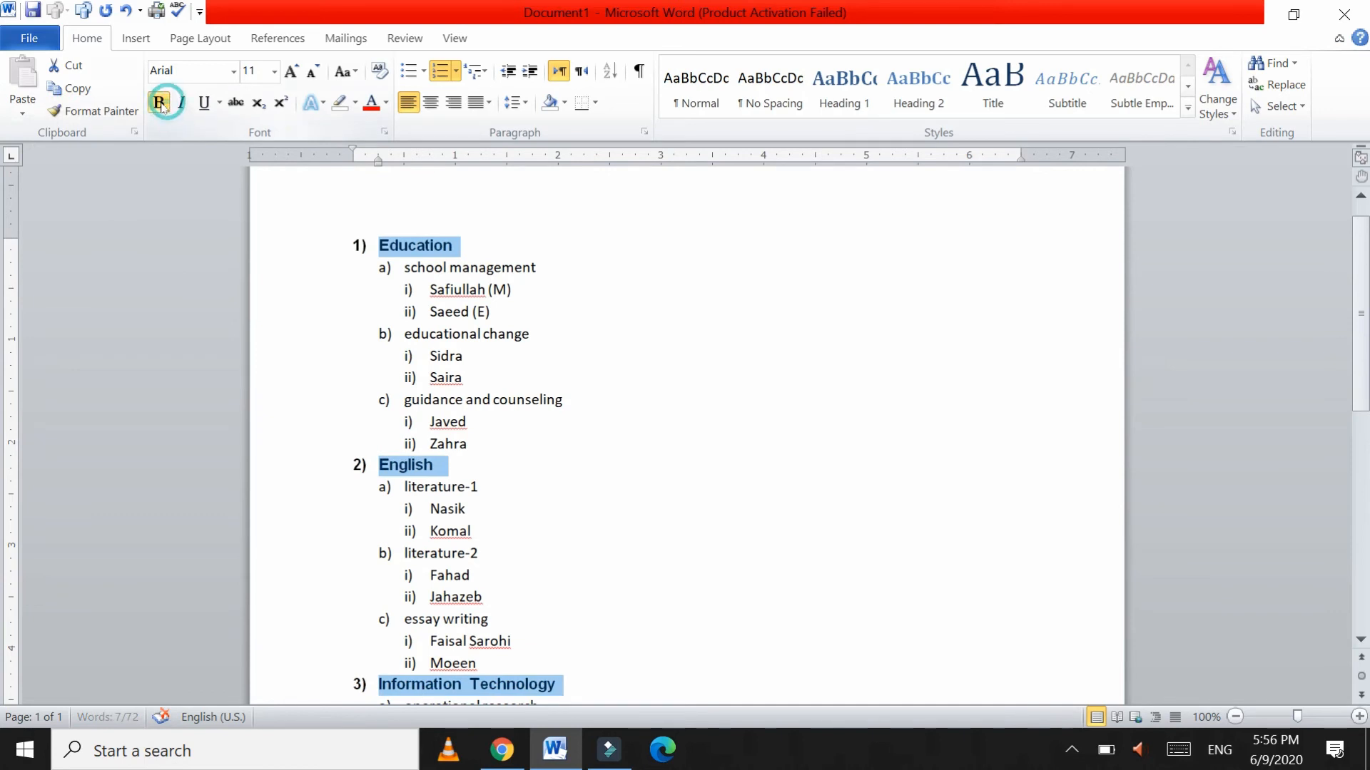
click(275, 71)
click(253, 180)
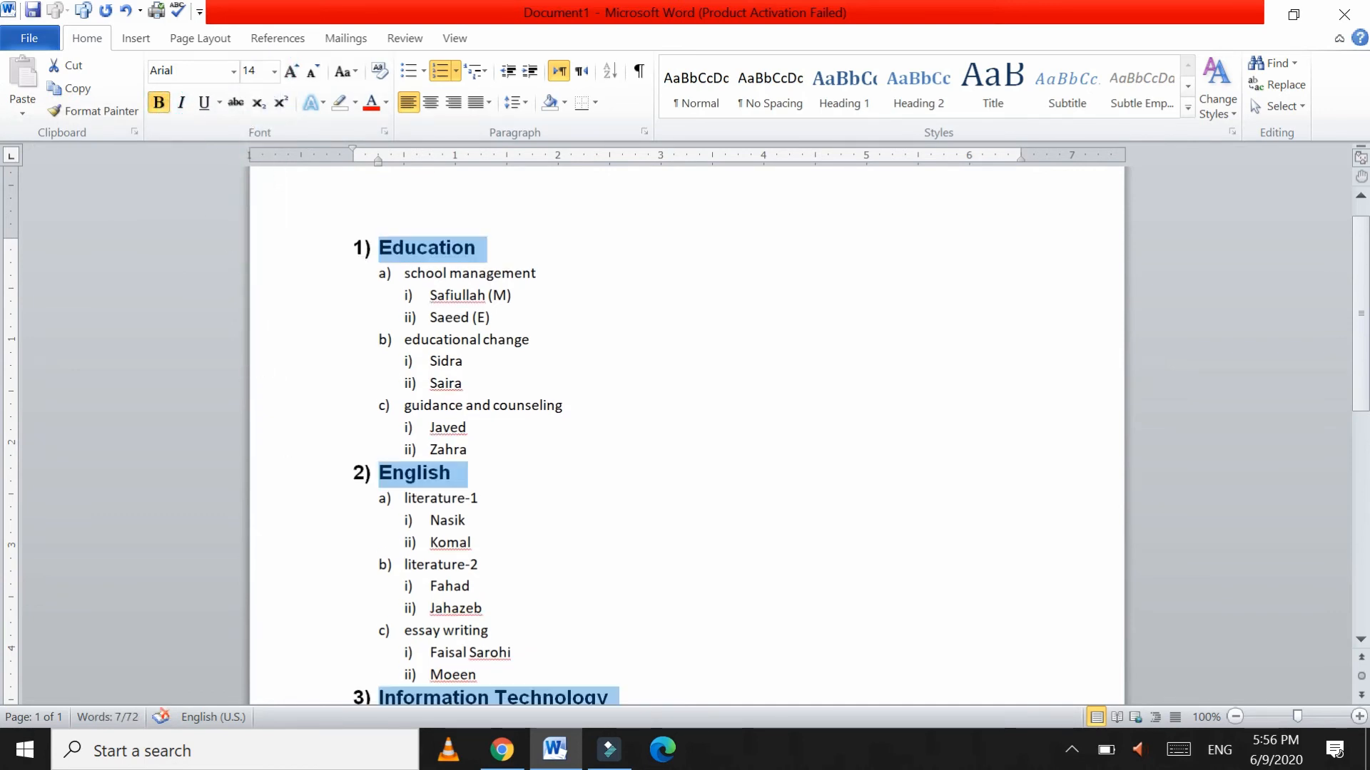
click(322, 274)
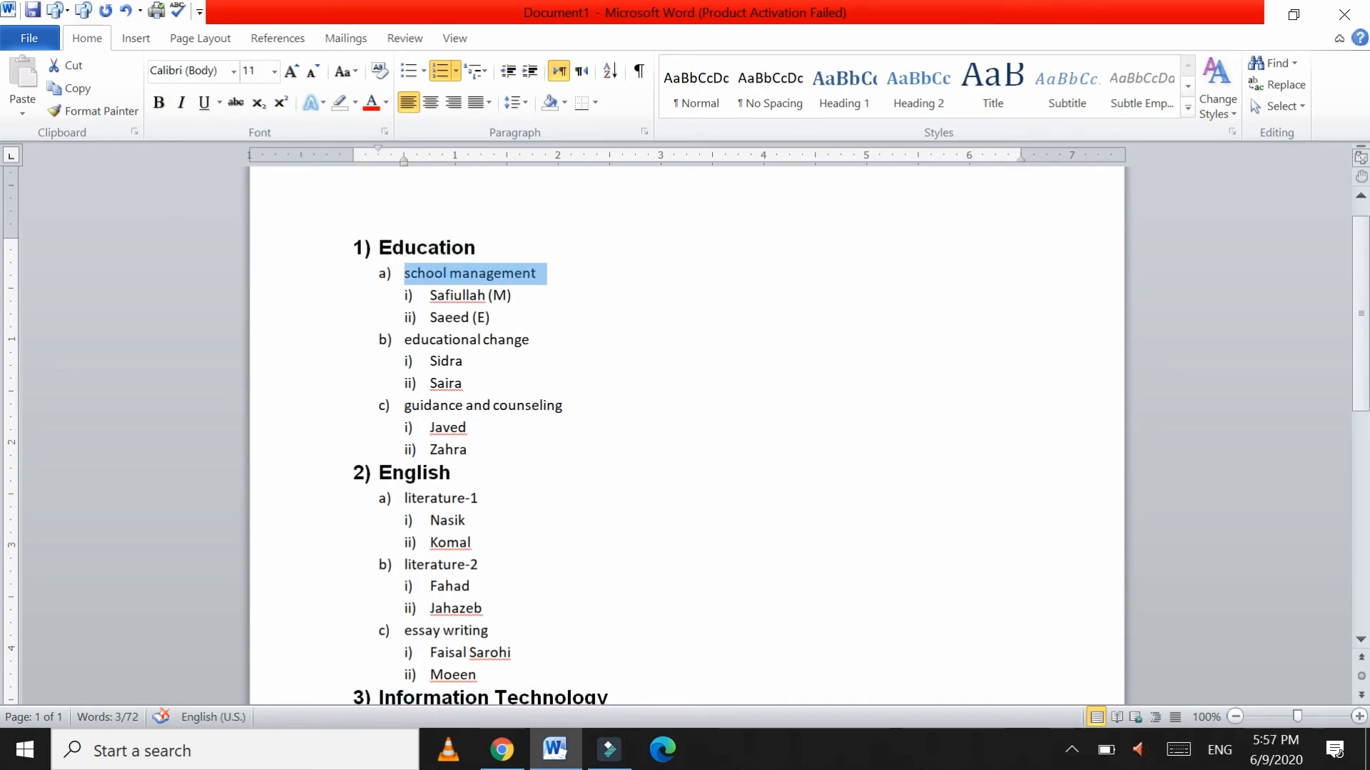
Step: Add the remaining sub-topic lines, from educational change to linear algebra, plus Rizwan, to the selection
ctrl+click(325, 344)
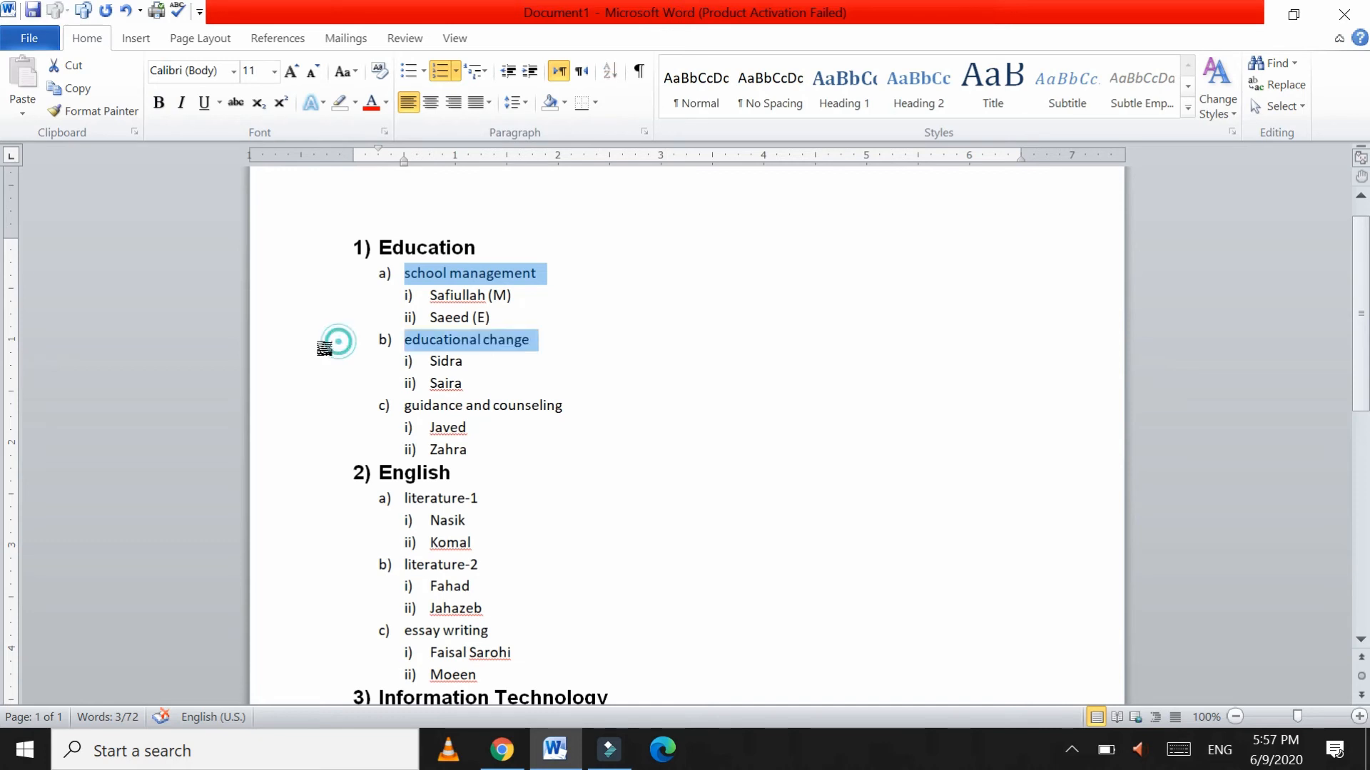
ctrl+click(320, 412)
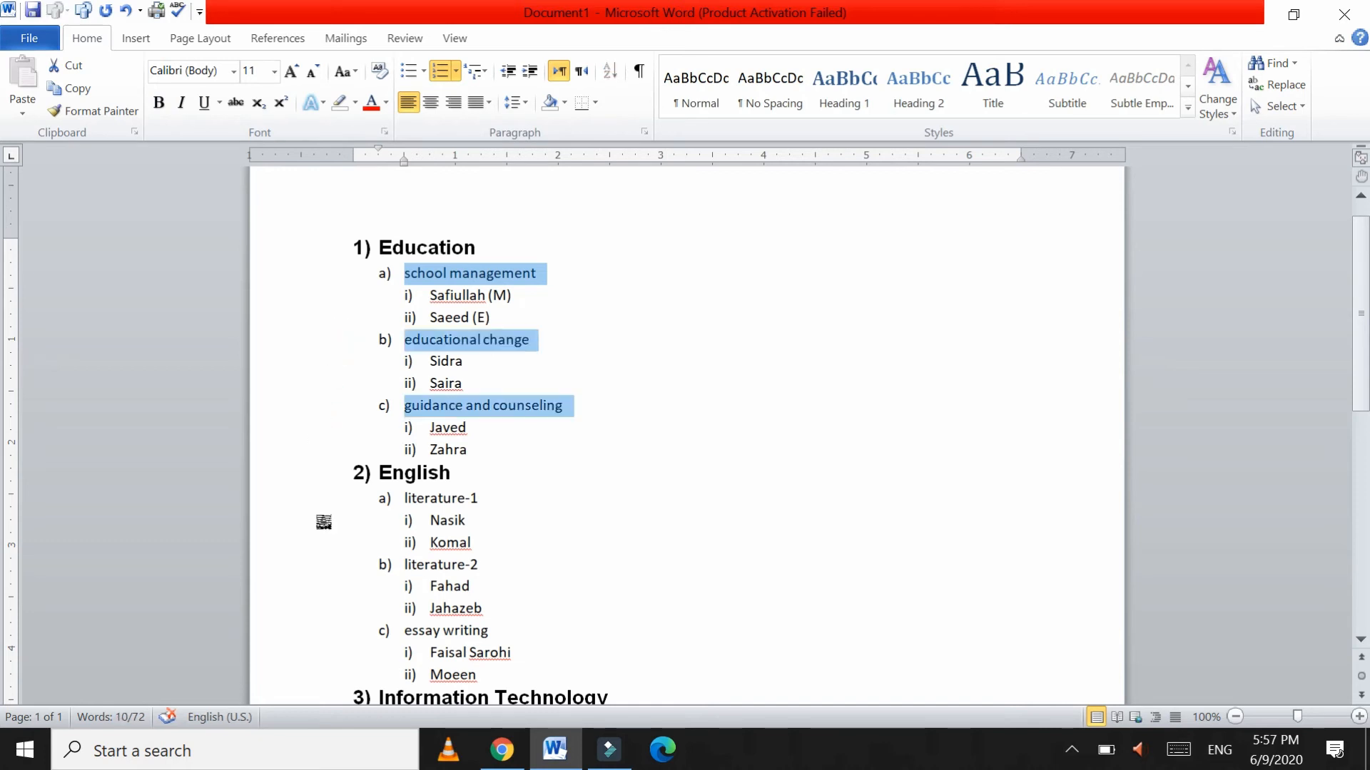
ctrl+click(321, 502)
ctrl+click(315, 570)
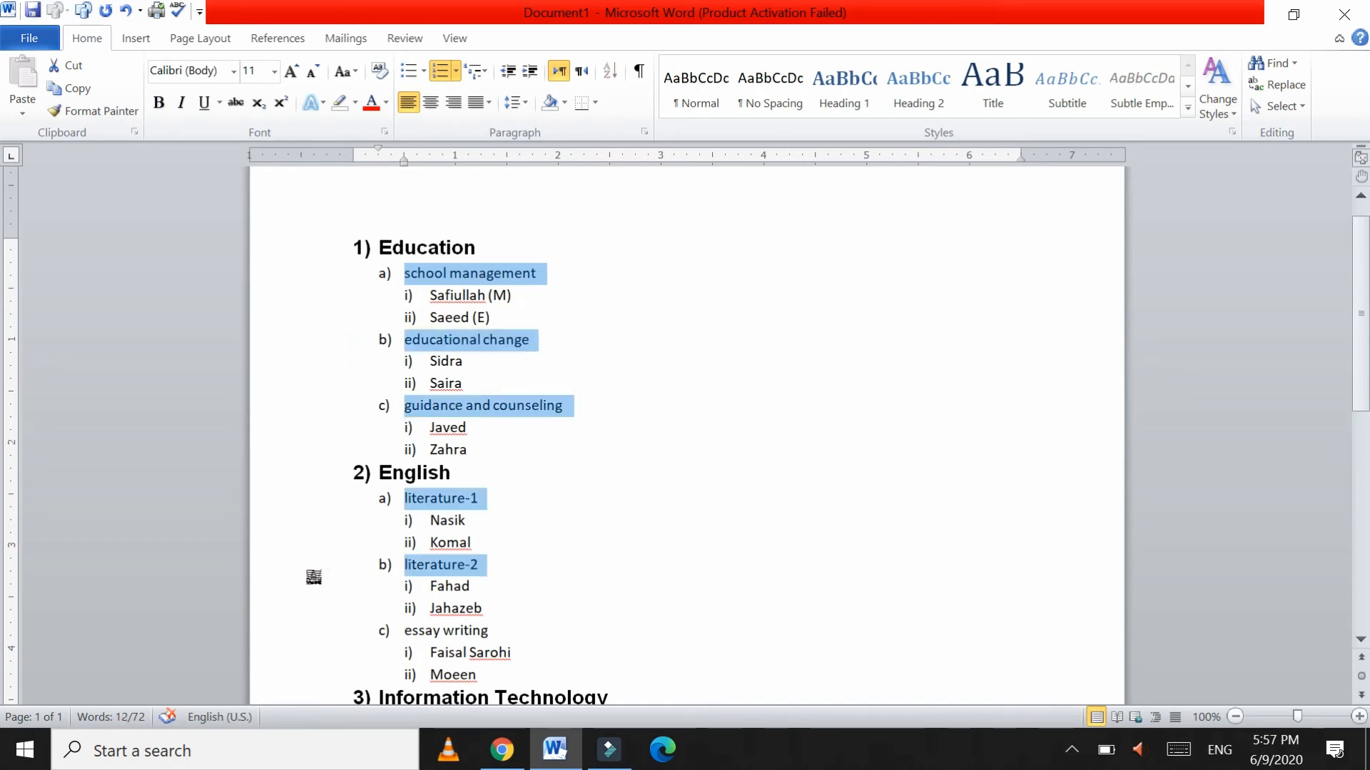
ctrl+click(319, 635)
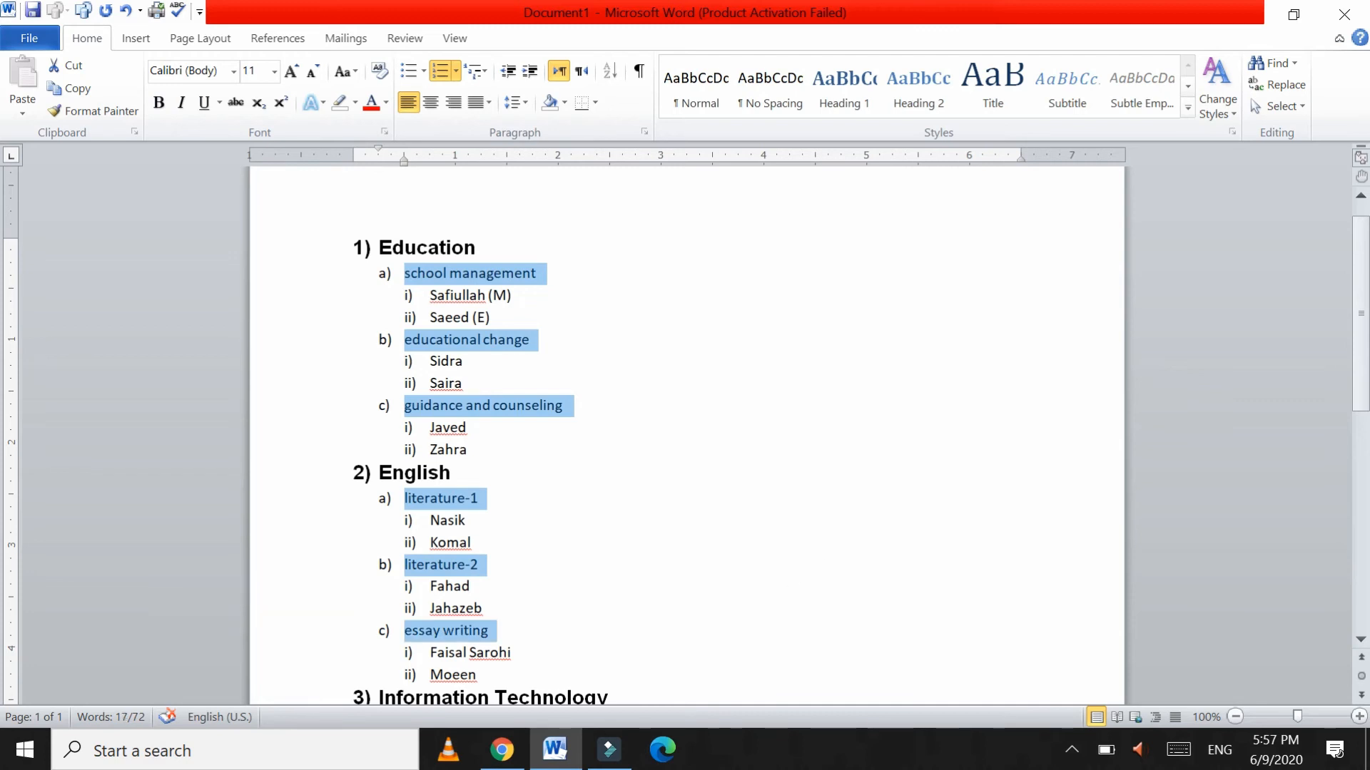
click(1362, 273)
drag(1362, 273, 1363, 426)
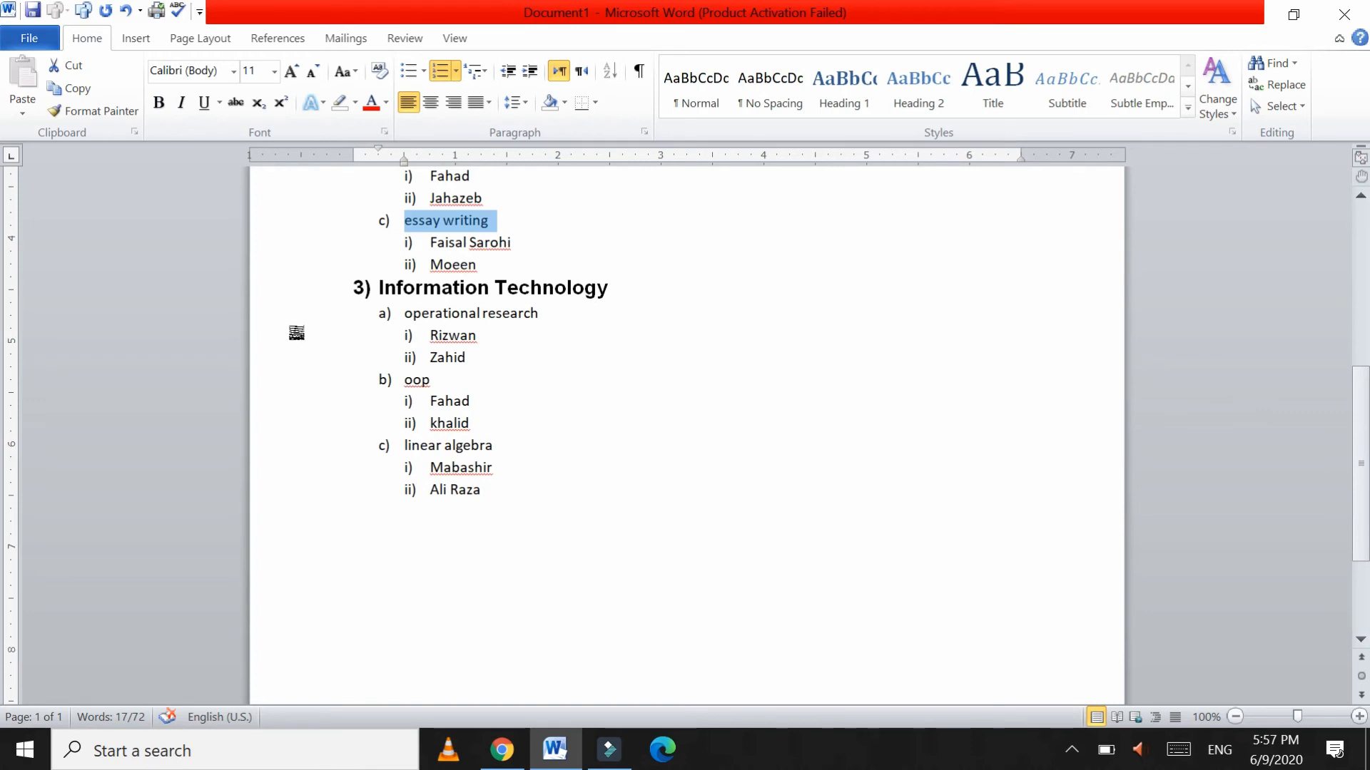
ctrl+click(298, 332)
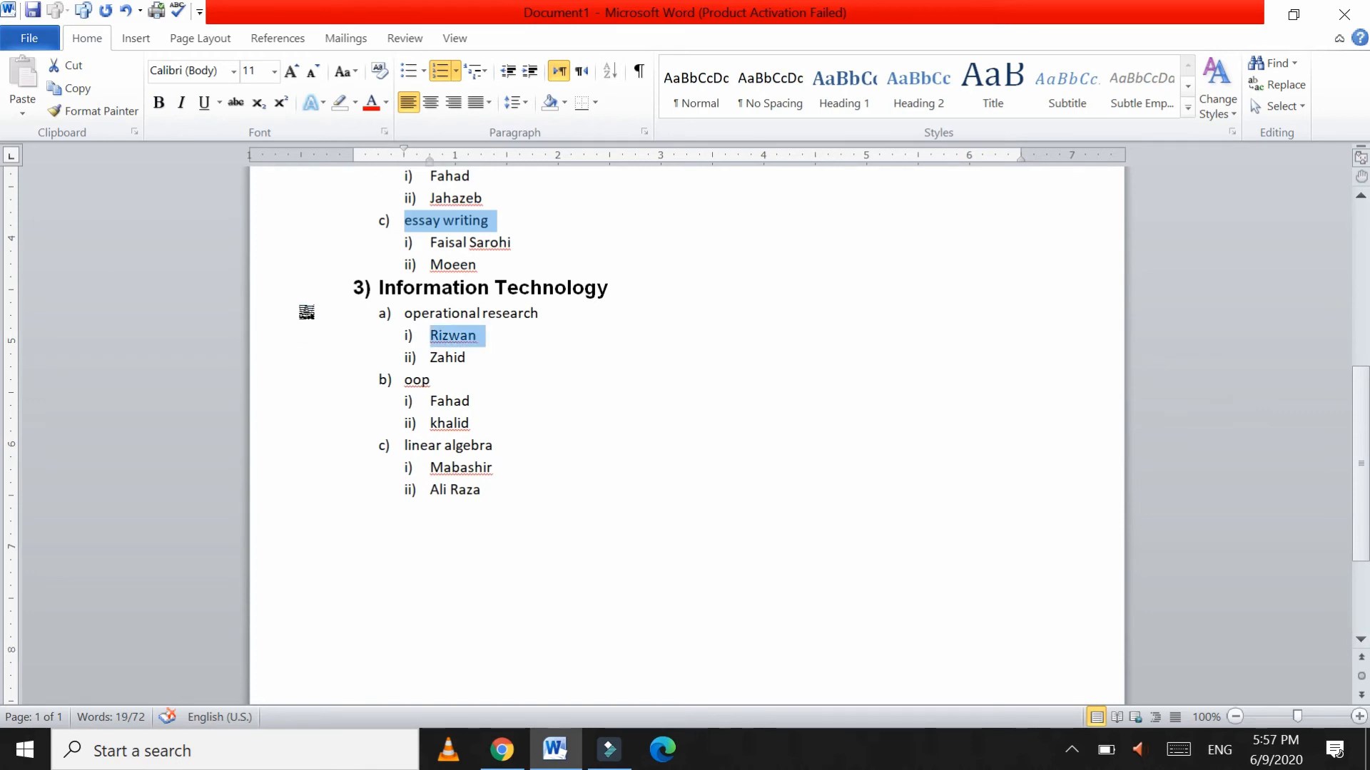
ctrl+click(303, 314)
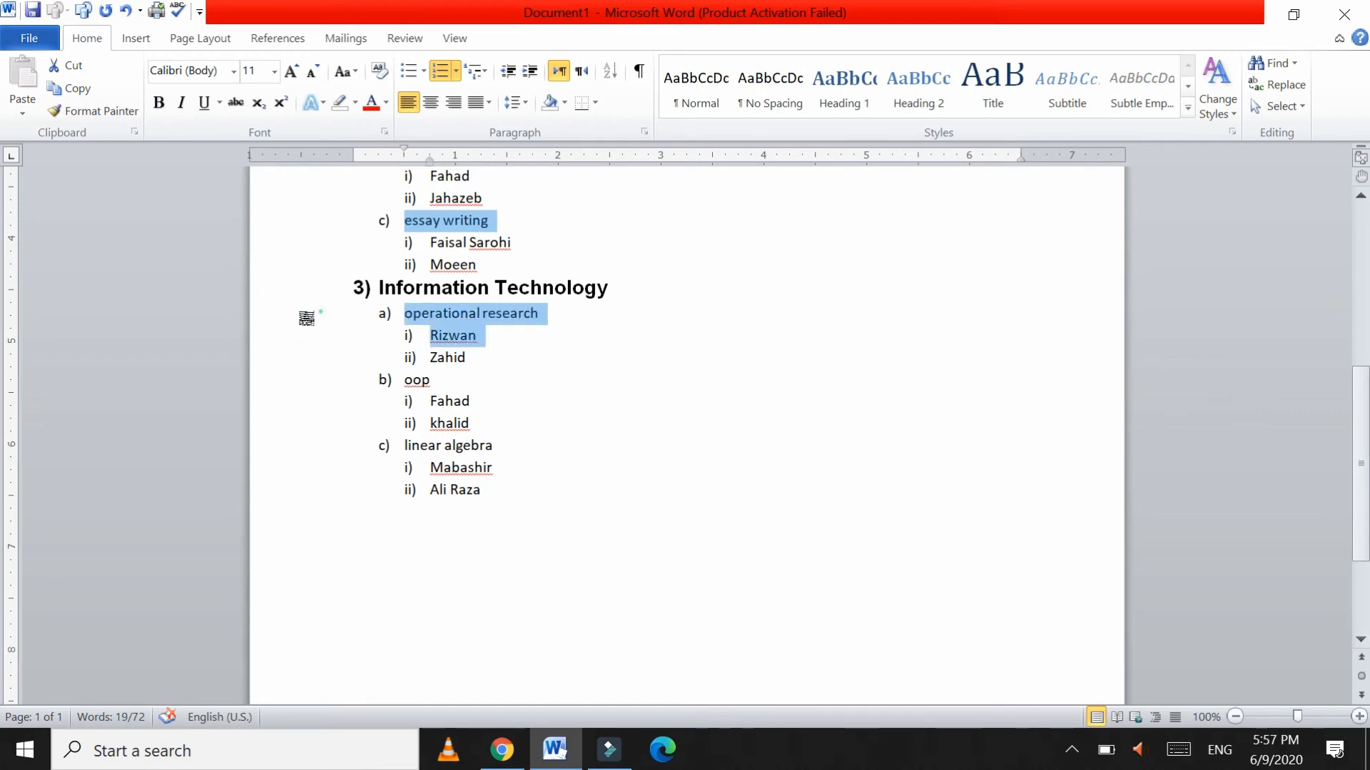
ctrl+click(324, 386)
ctrl+click(315, 453)
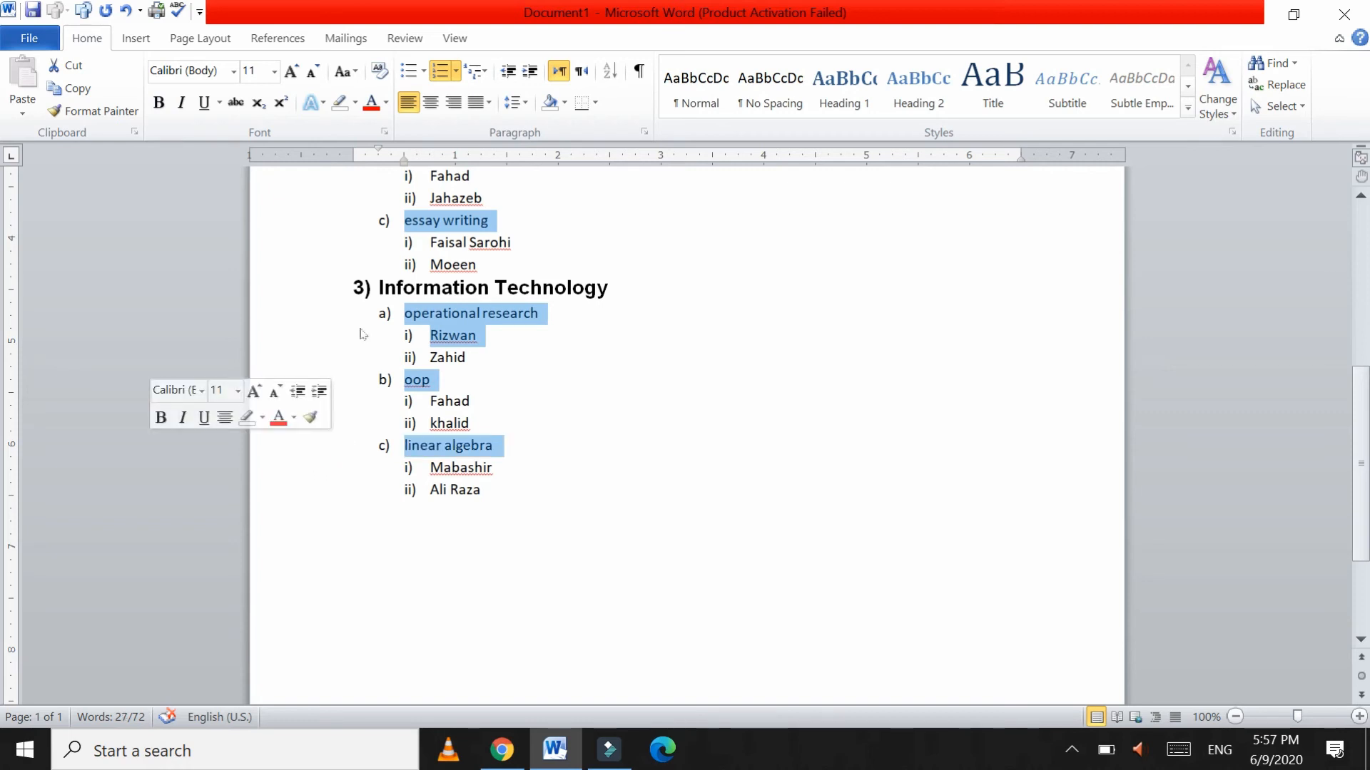
Step: Make the selected sub-topics UPPERCASE, size 10 and bold
click(354, 73)
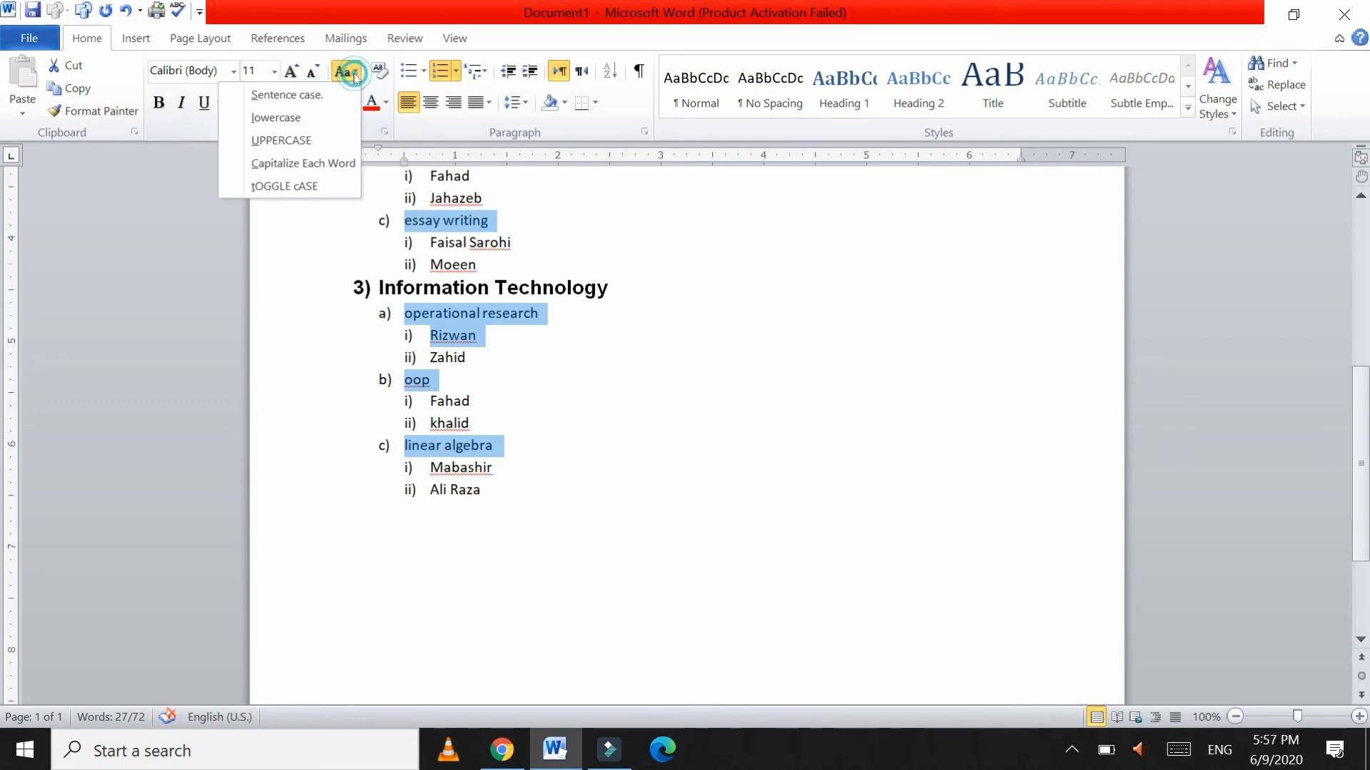
click(317, 141)
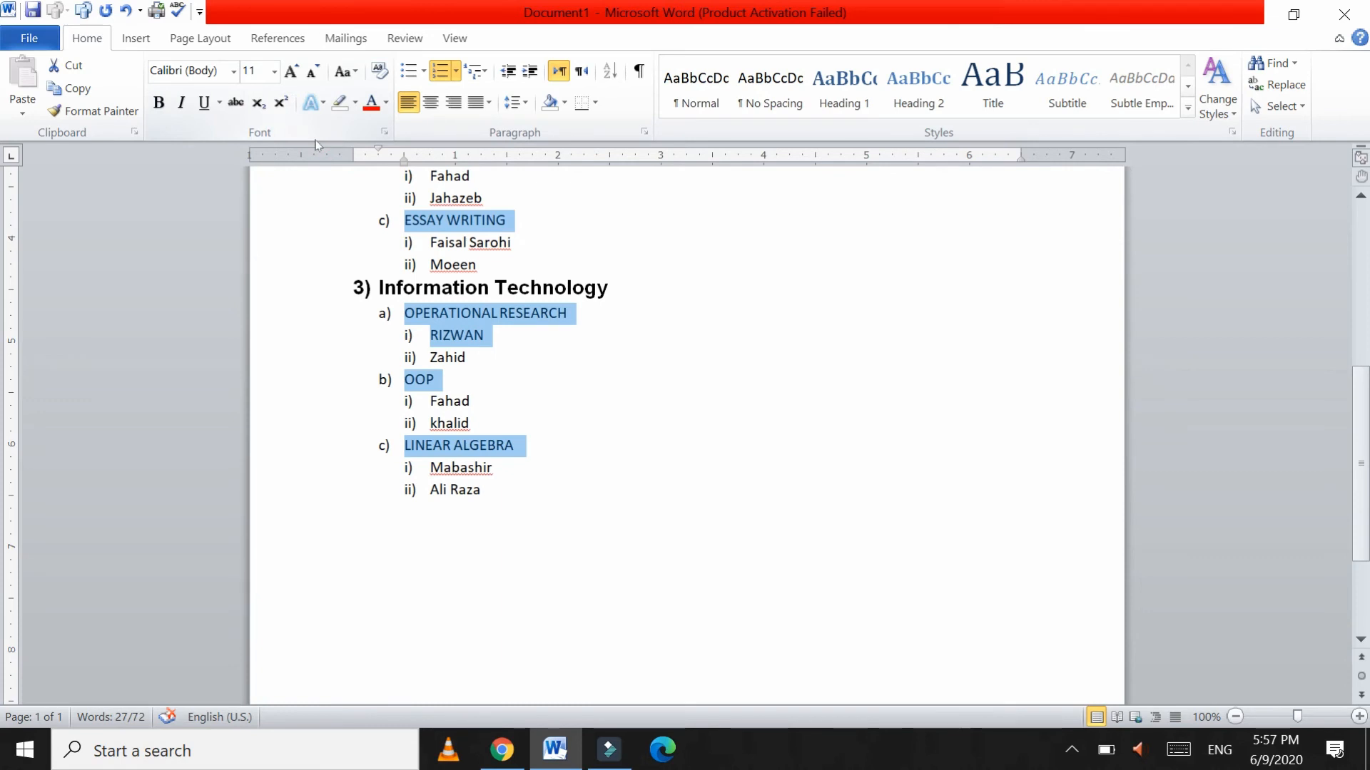
click(274, 71)
click(250, 130)
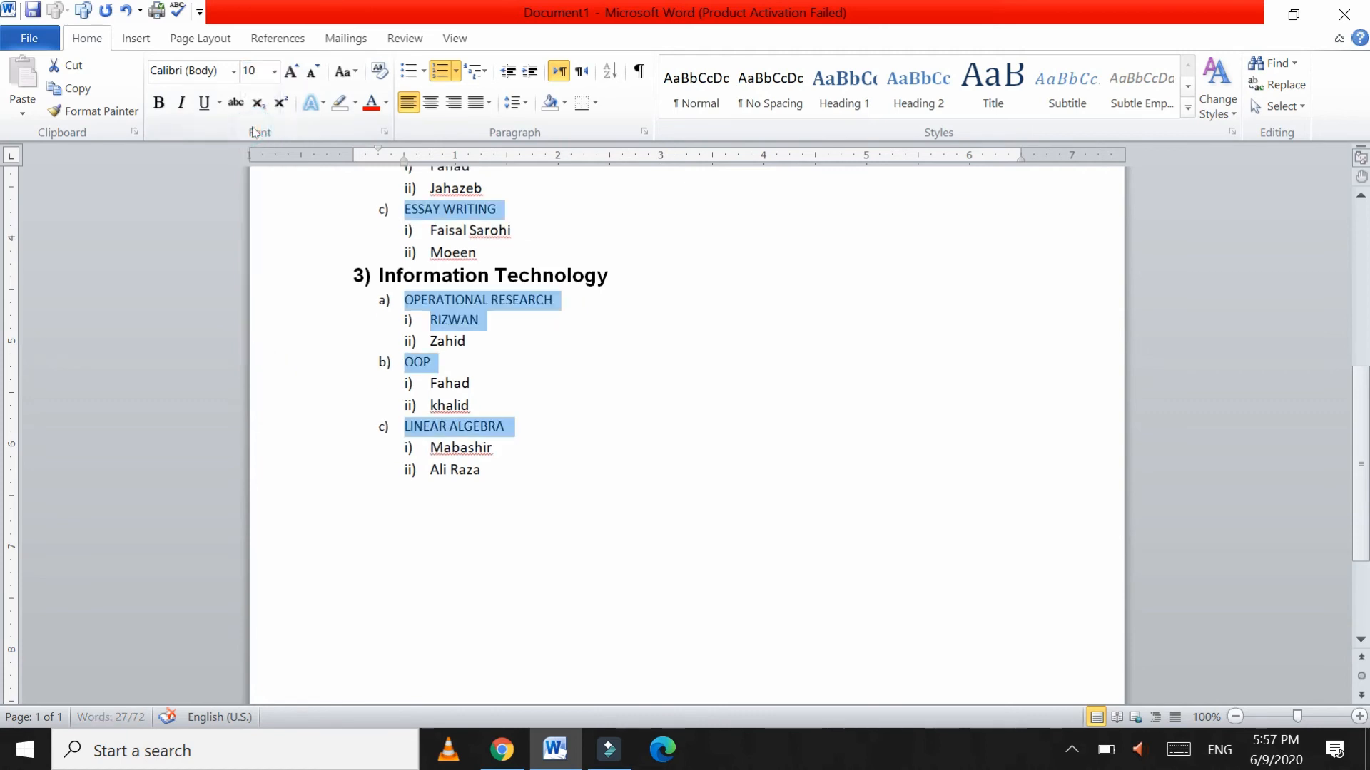
click(160, 103)
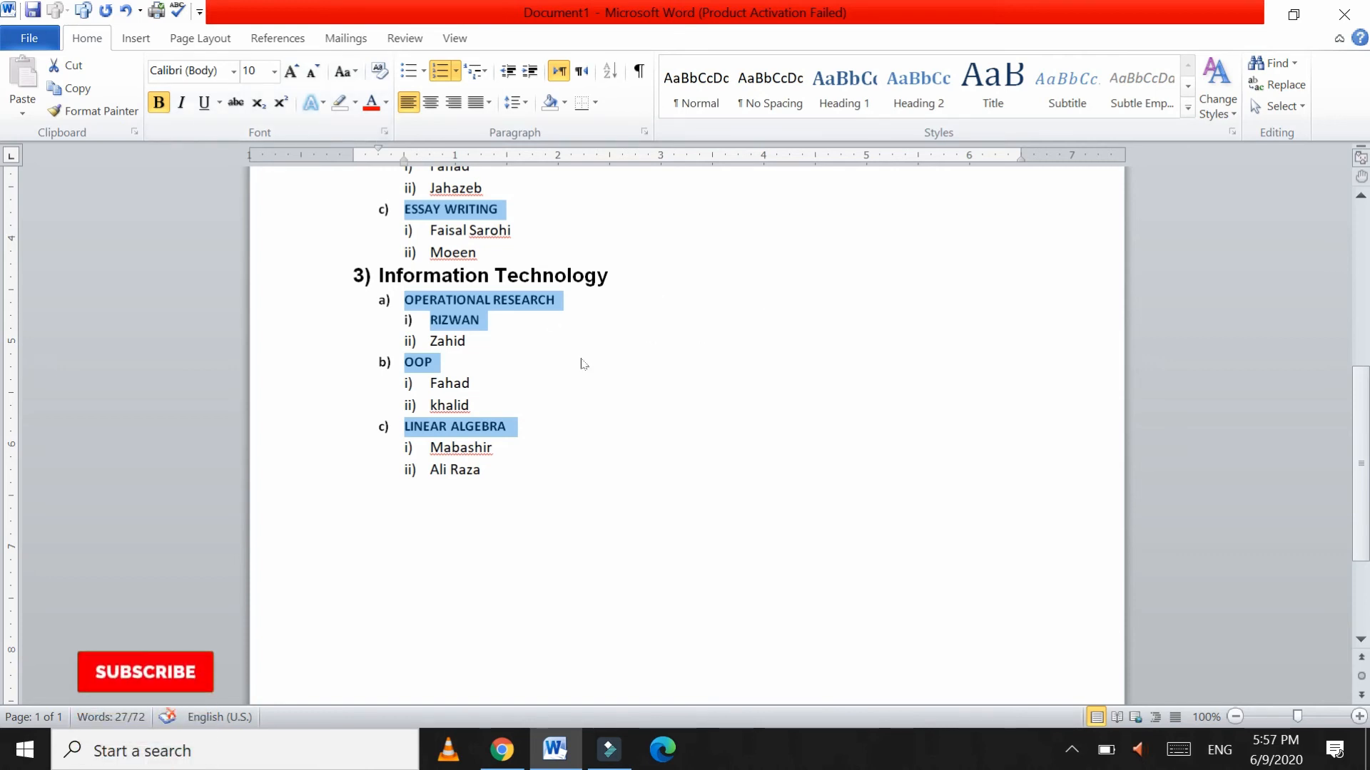
click(447, 321)
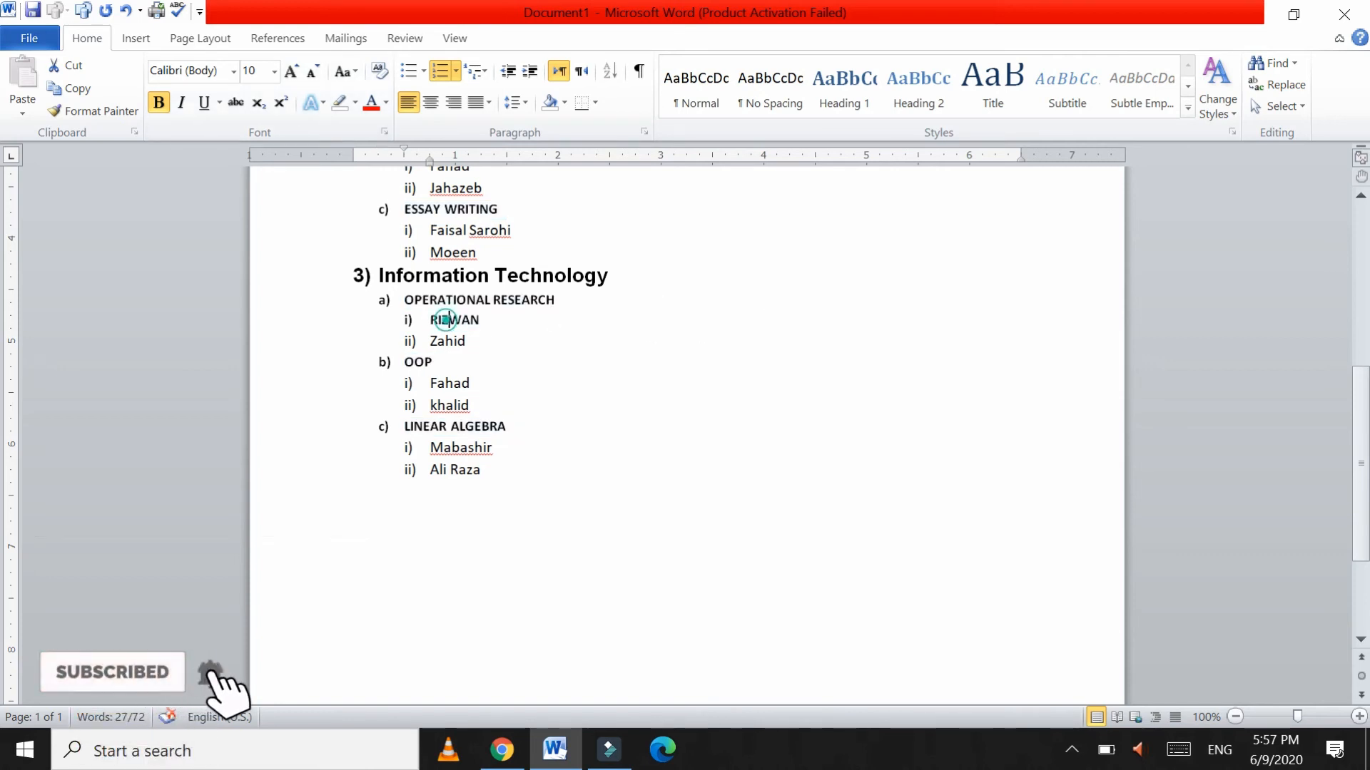
Step: Copy Zahid's plain formatting onto RIZWAN with Format Painter and switch it to Sentence case
click(308, 325)
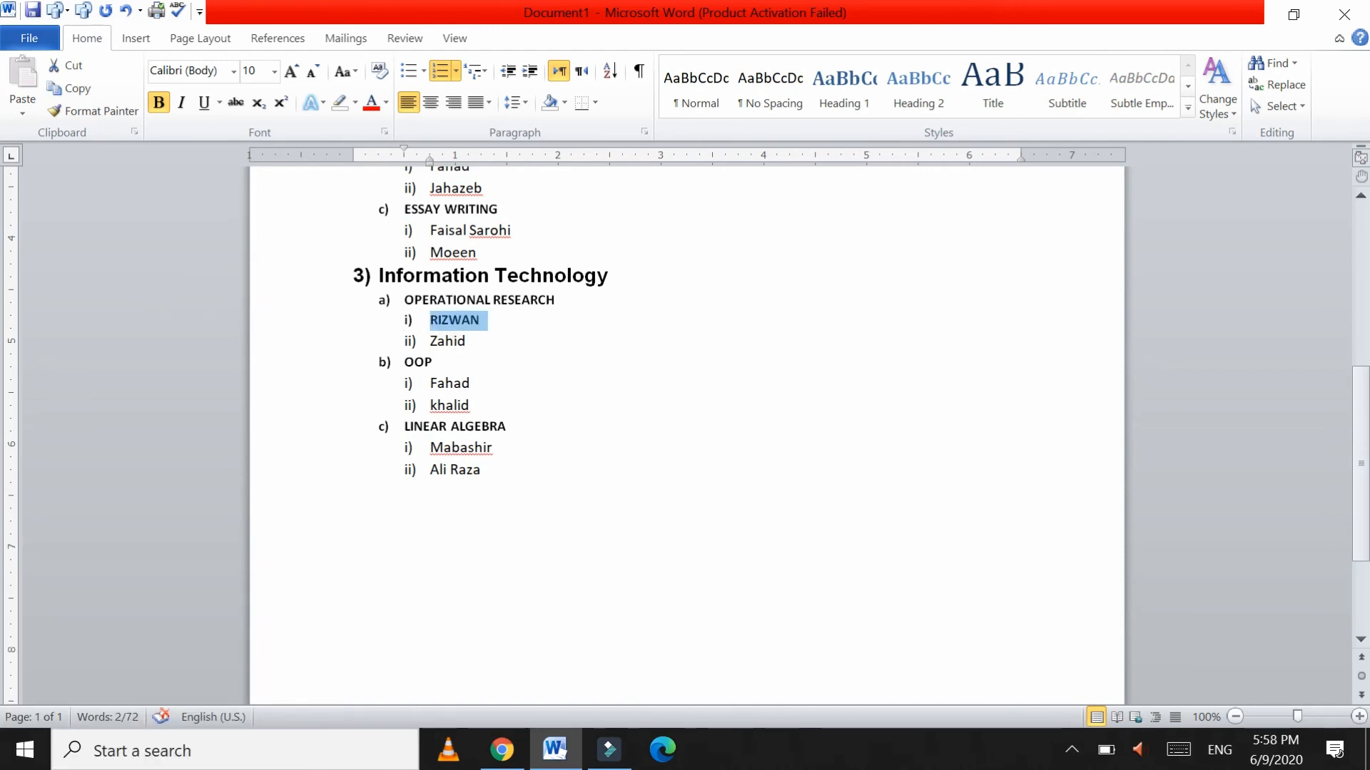
drag(467, 341, 446, 341)
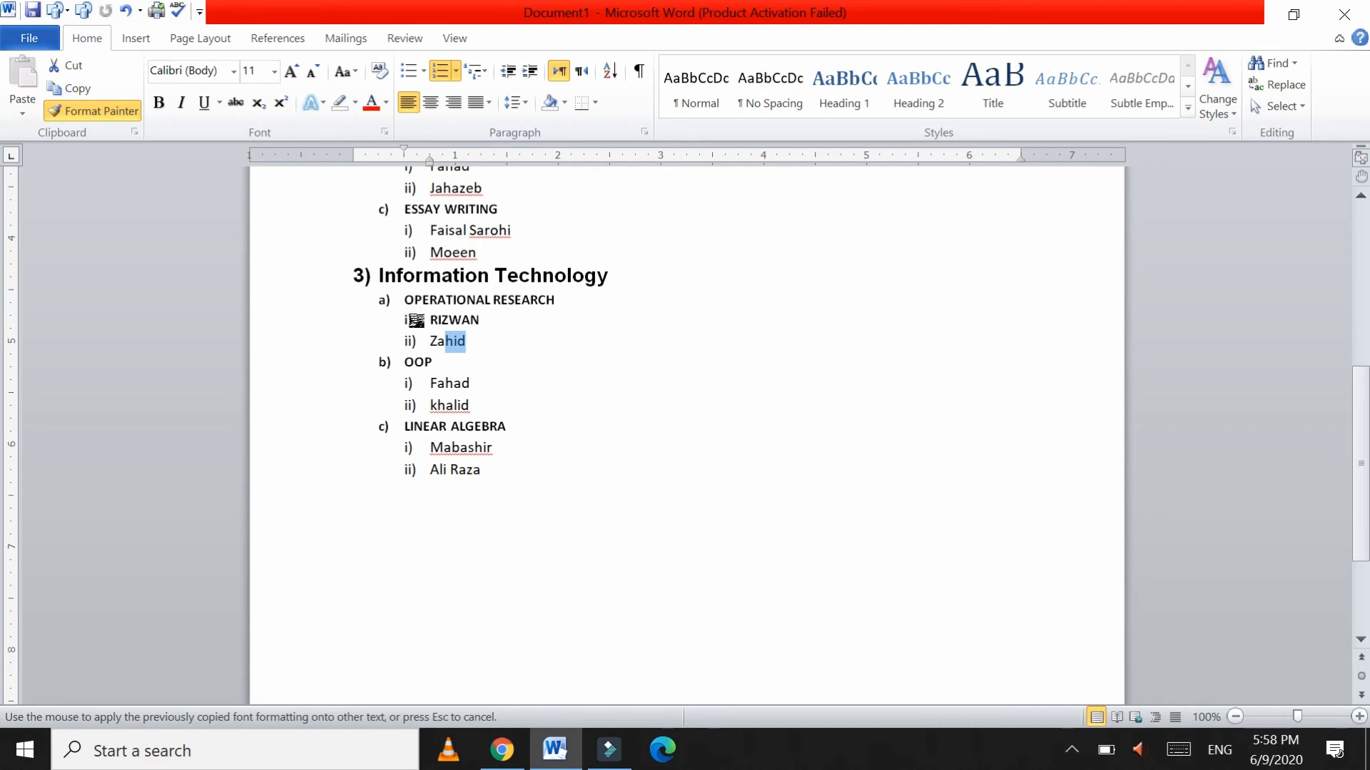
drag(421, 320, 491, 323)
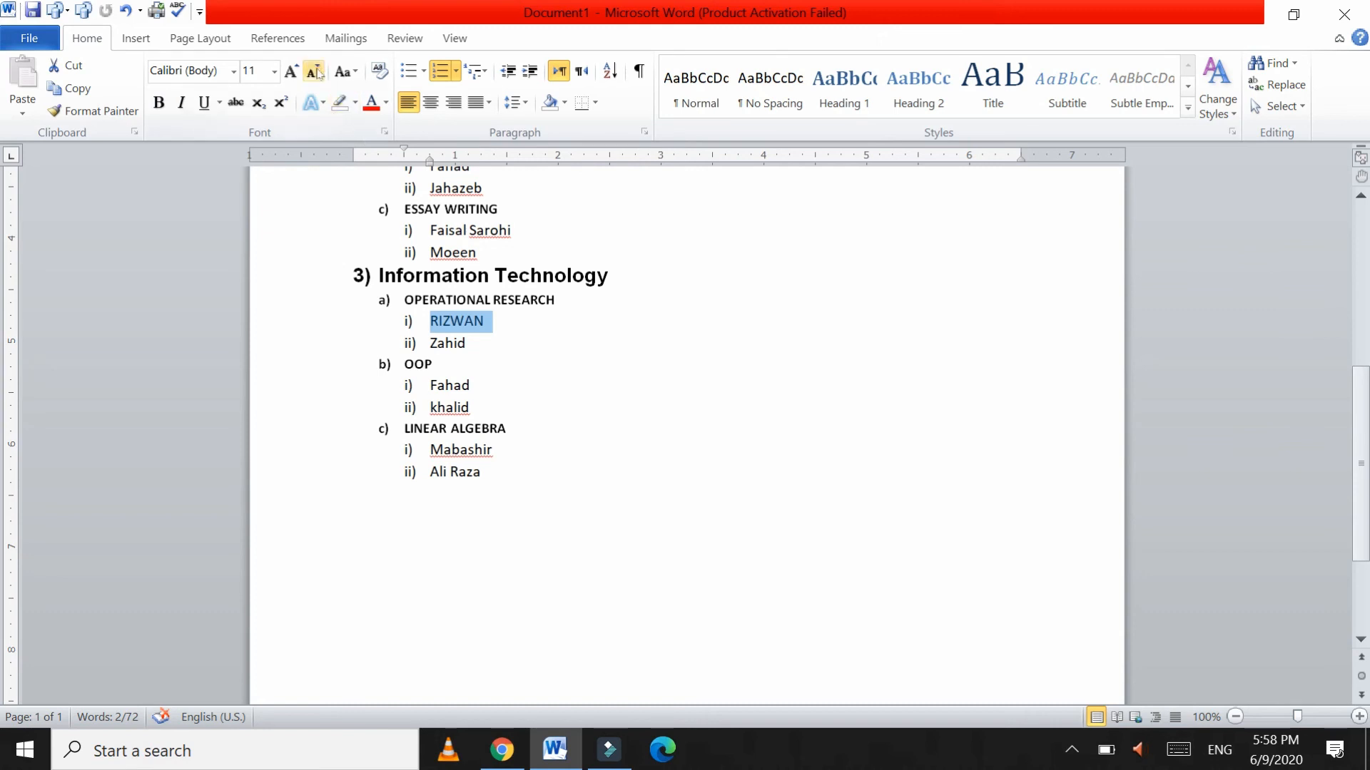
click(344, 72)
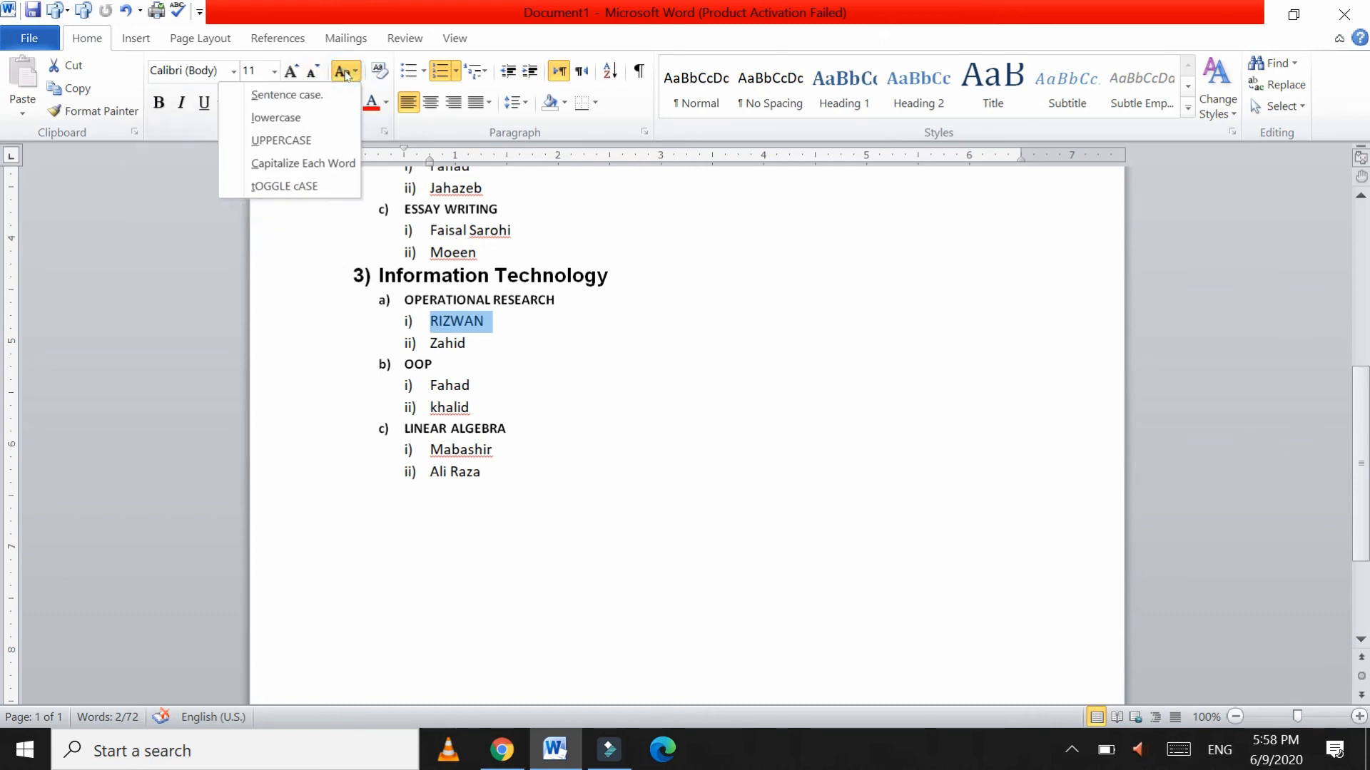
click(293, 94)
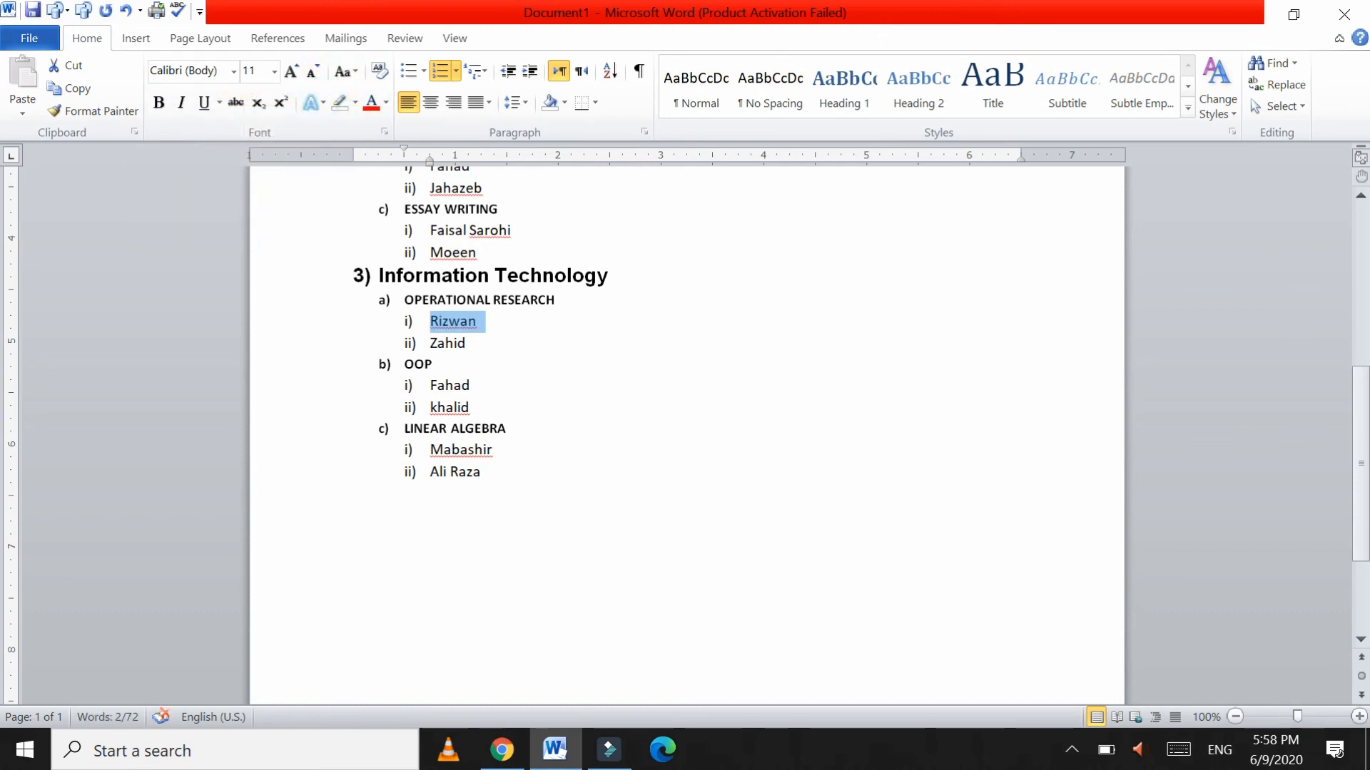
click(555, 361)
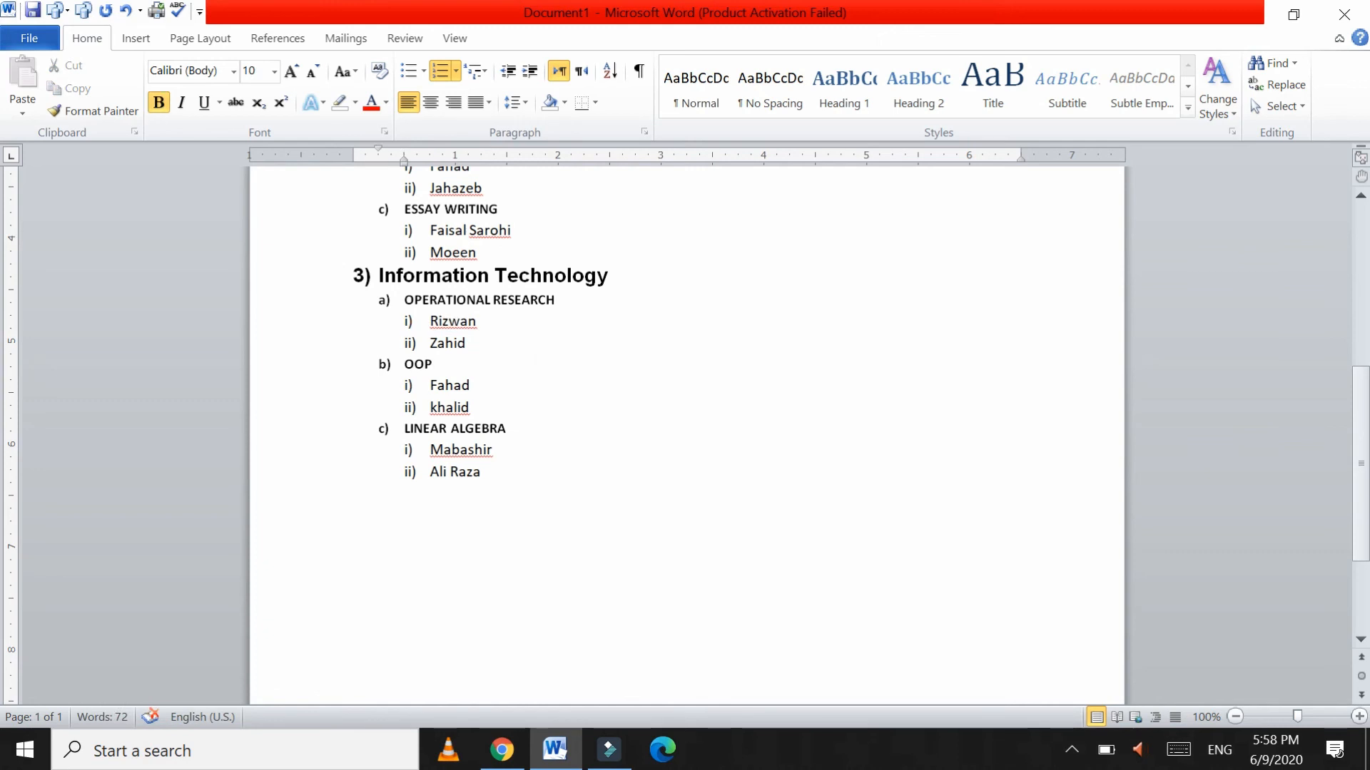
click(458, 343)
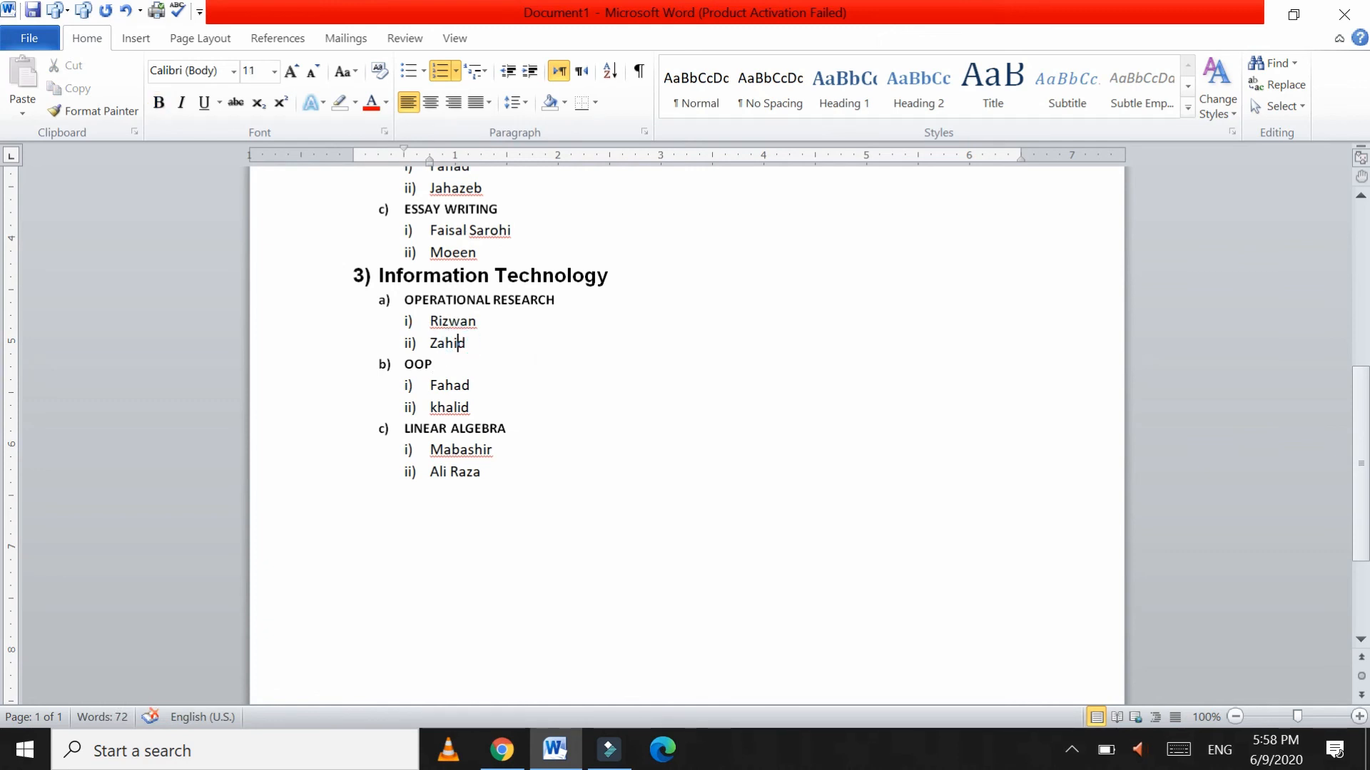
scroll(685, 428, up, 3)
scroll(685, 428, up, 2)
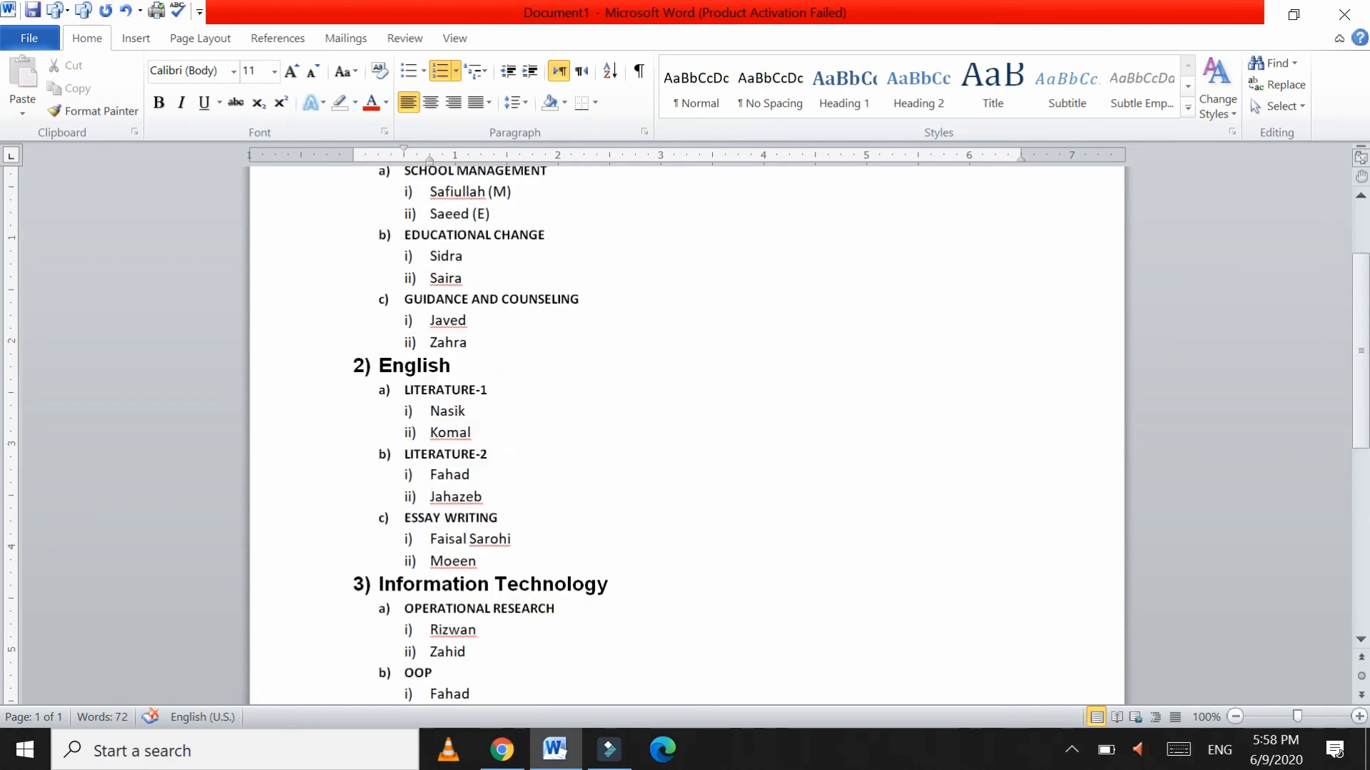
scroll(685, 428, up, 1)
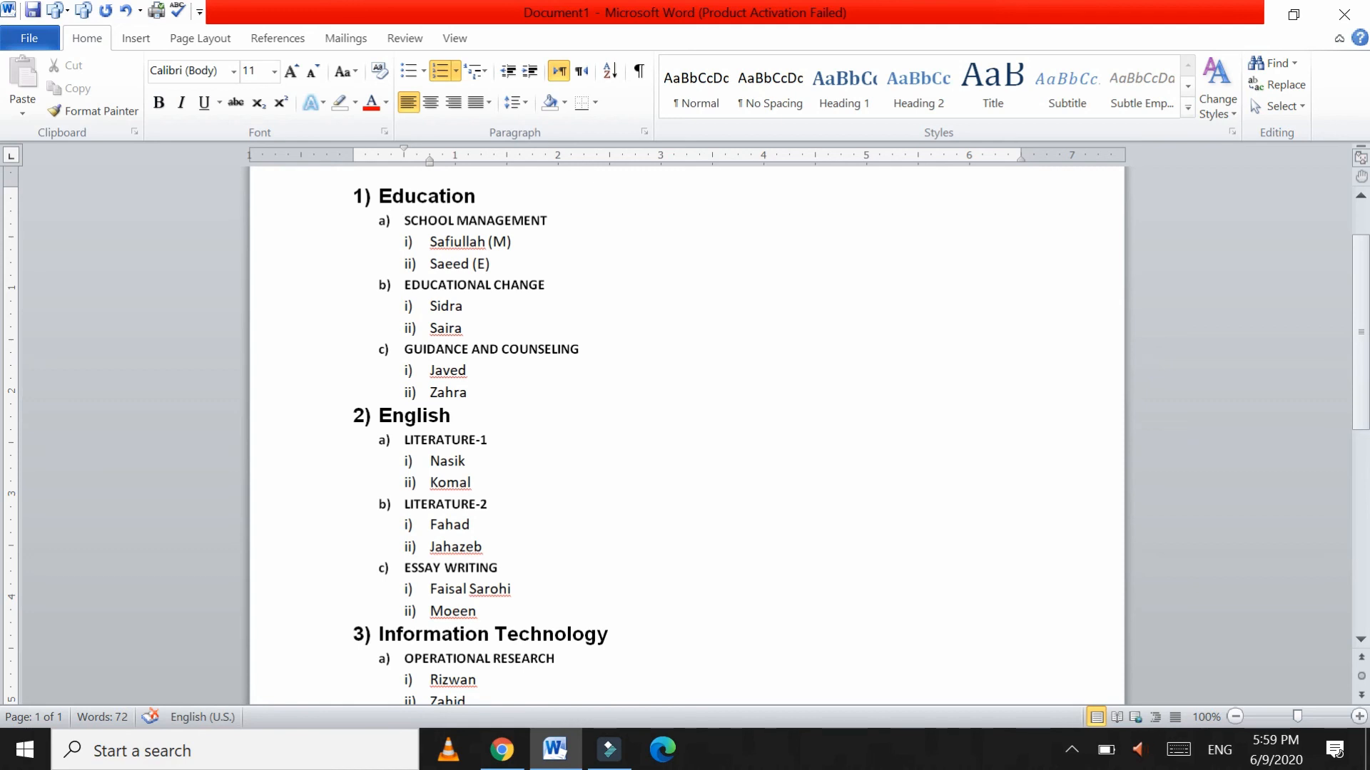
click(344, 196)
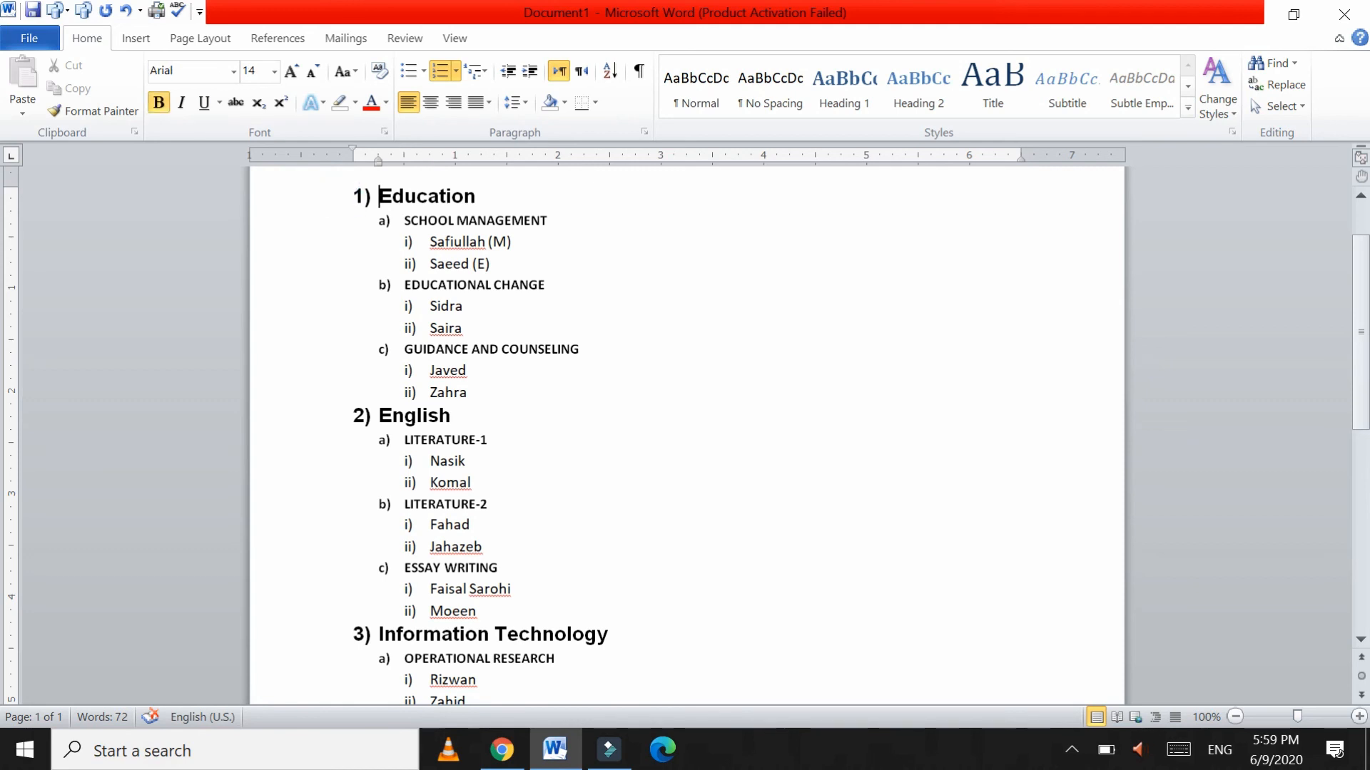
click(377, 421)
click(378, 634)
click(452, 220)
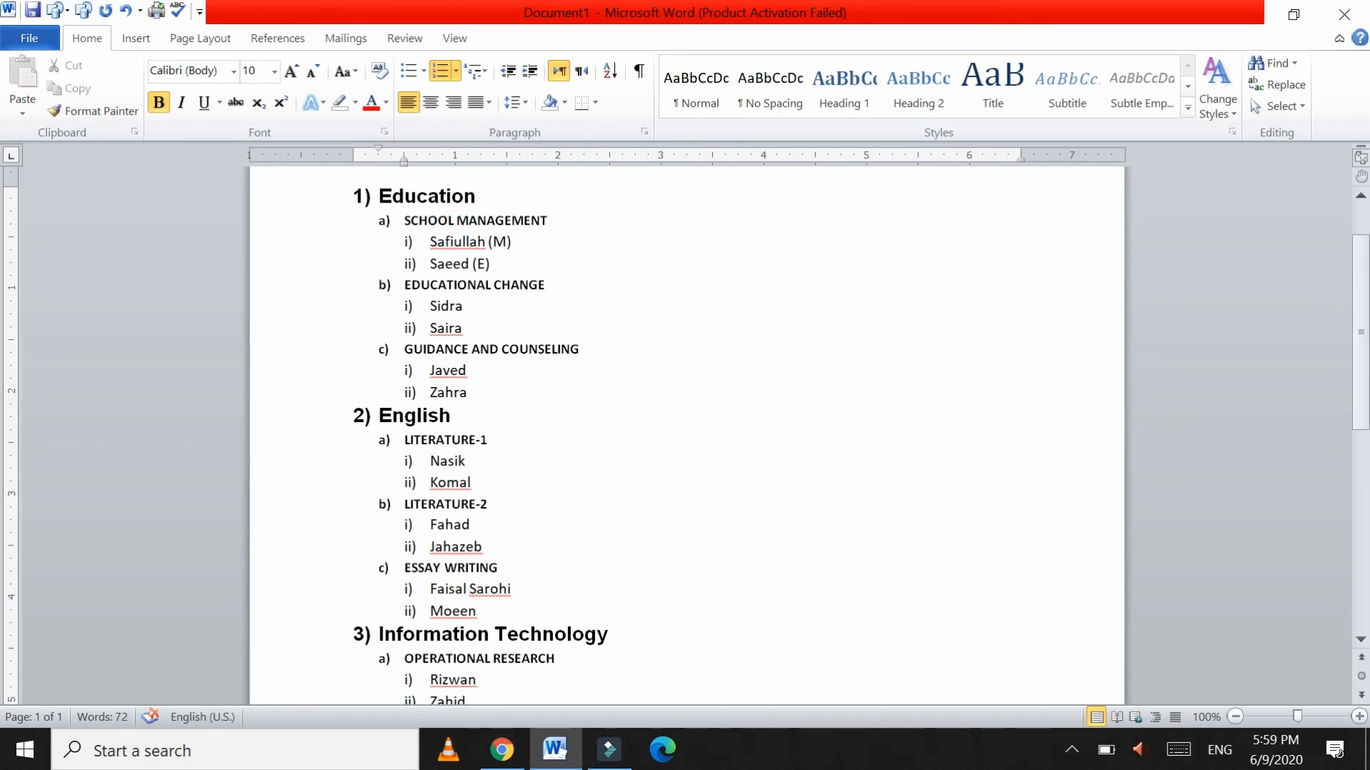
click(446, 264)
scroll(685, 435, down, 2)
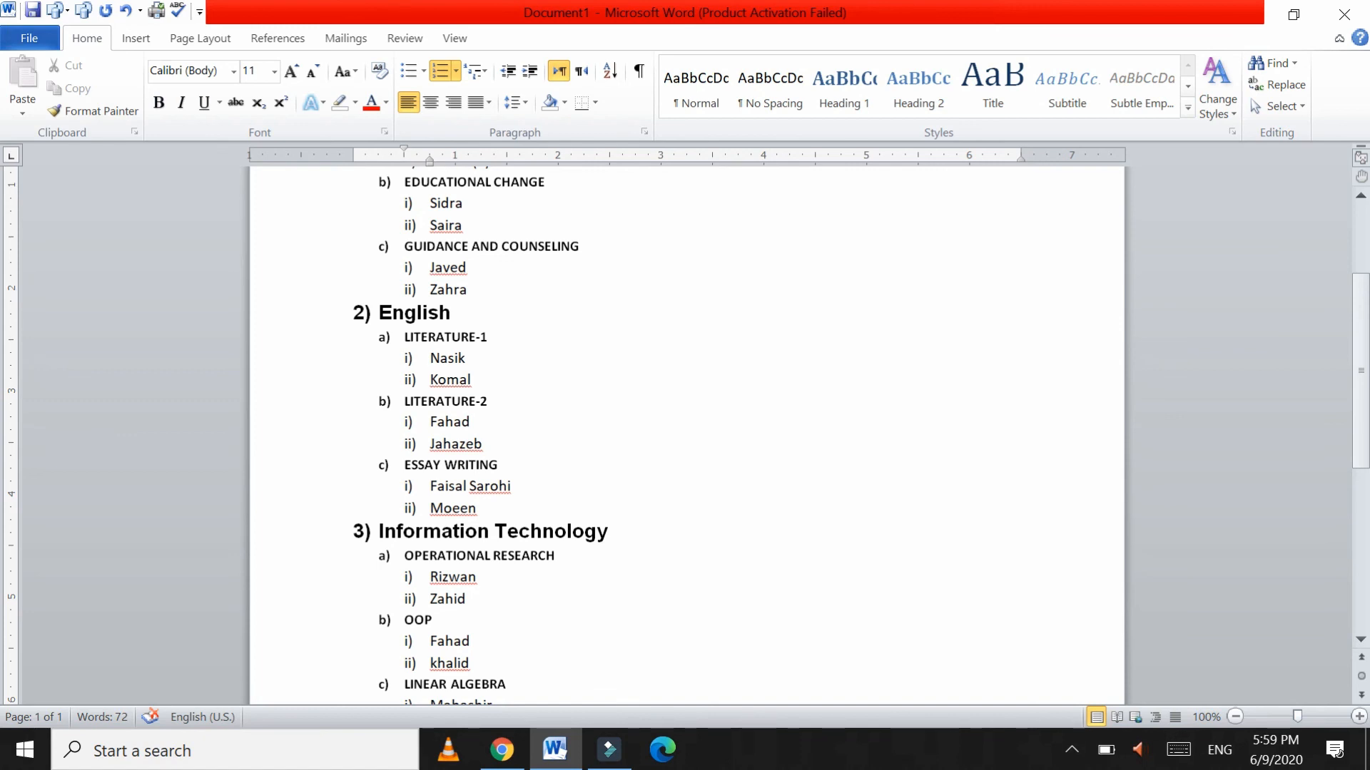
Step: Minimize Word and load the E Learning Facebook page at facebook.com/le… in a new Chrome tab
click(1244, 13)
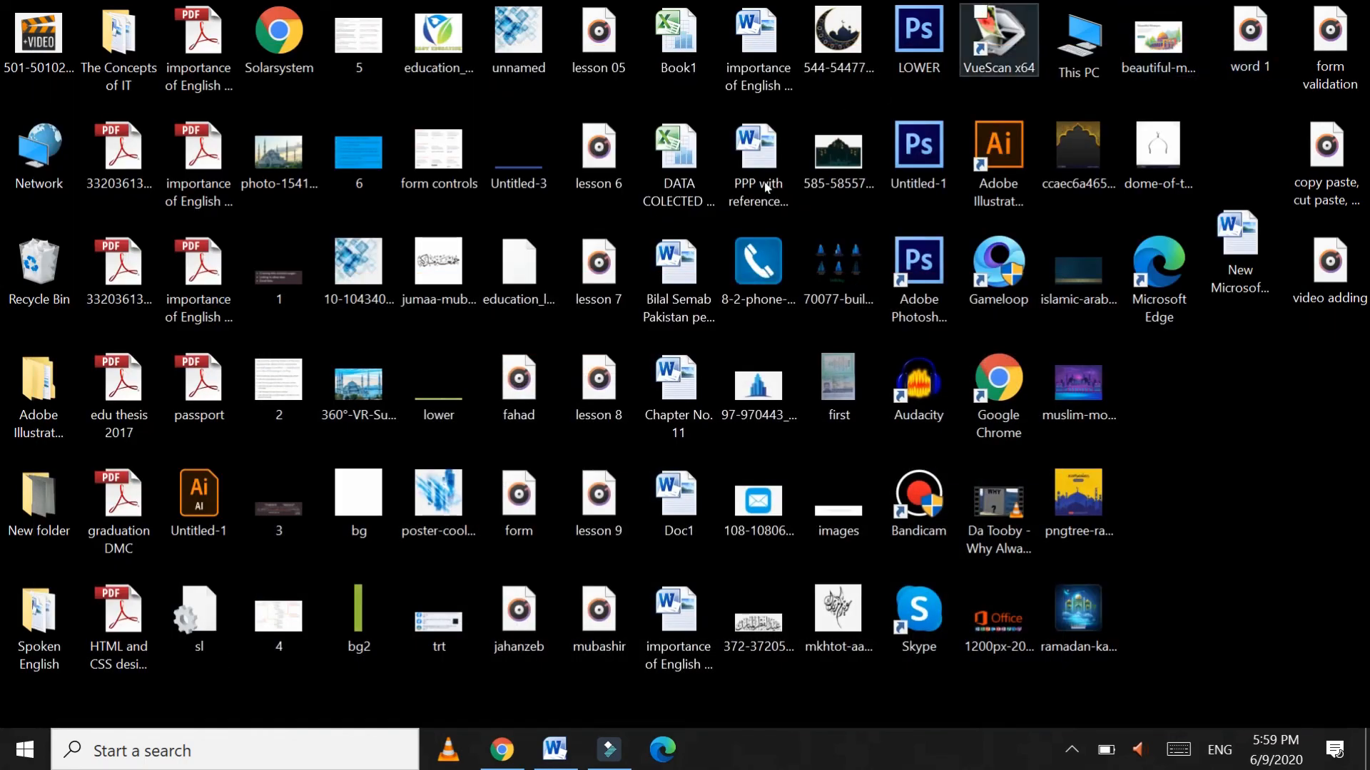
click(501, 749)
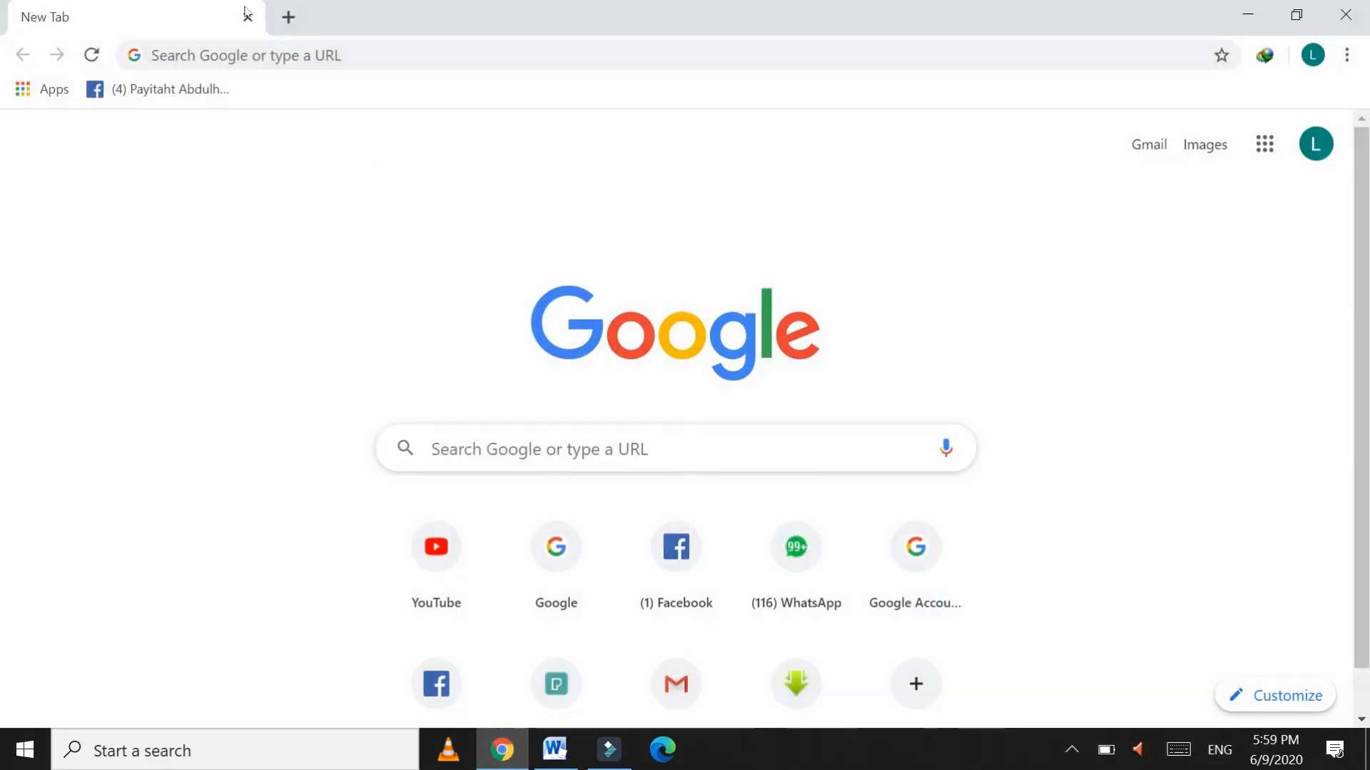
click(288, 17)
click(304, 48)
text(wwww)
key(BackSpace)
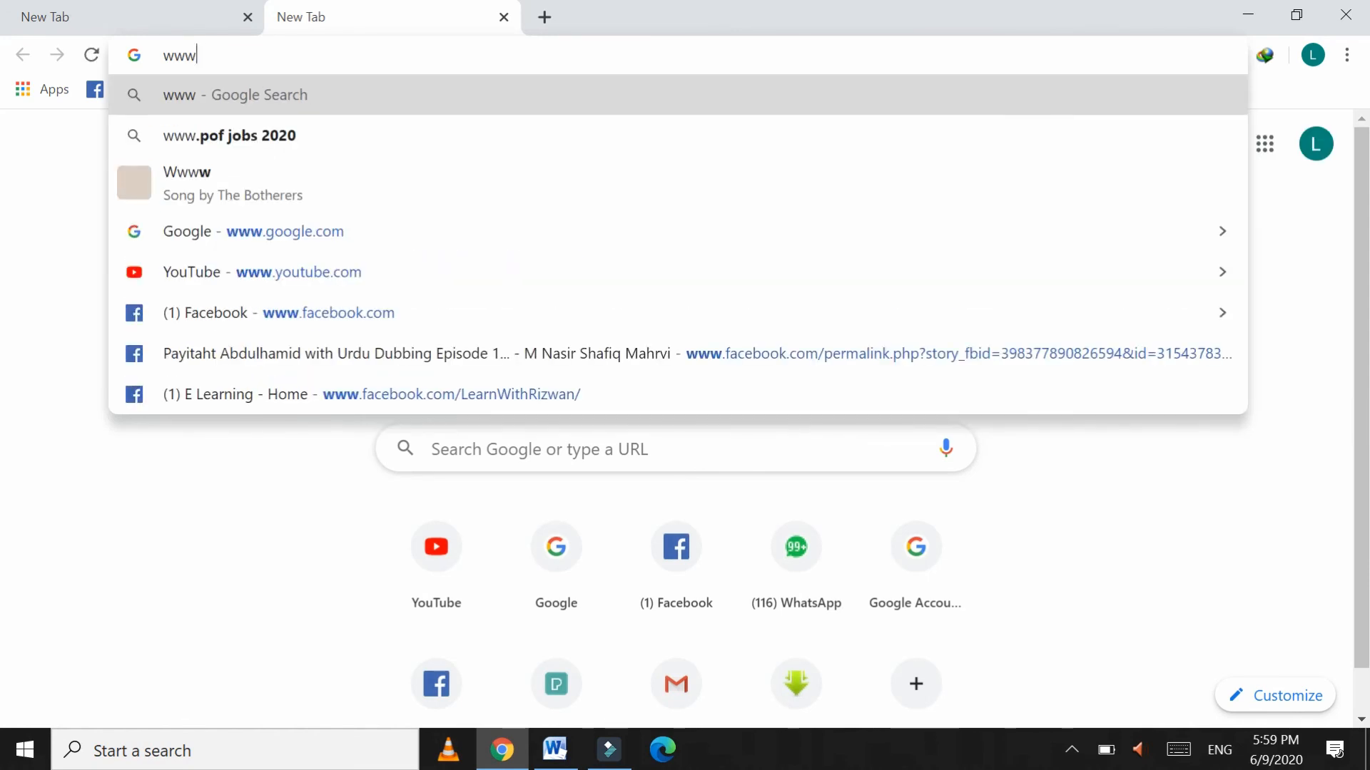
text(.facebook.com)
key(Right)
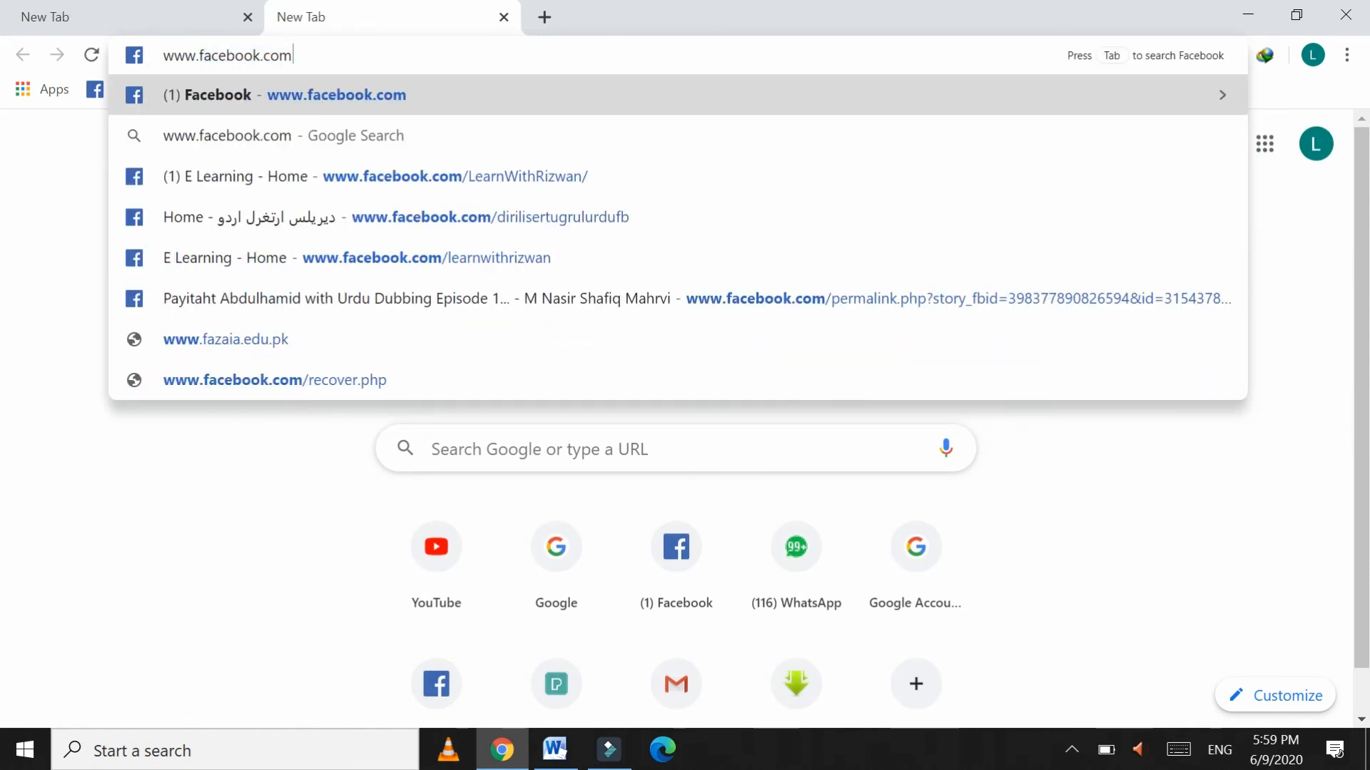
text(/)
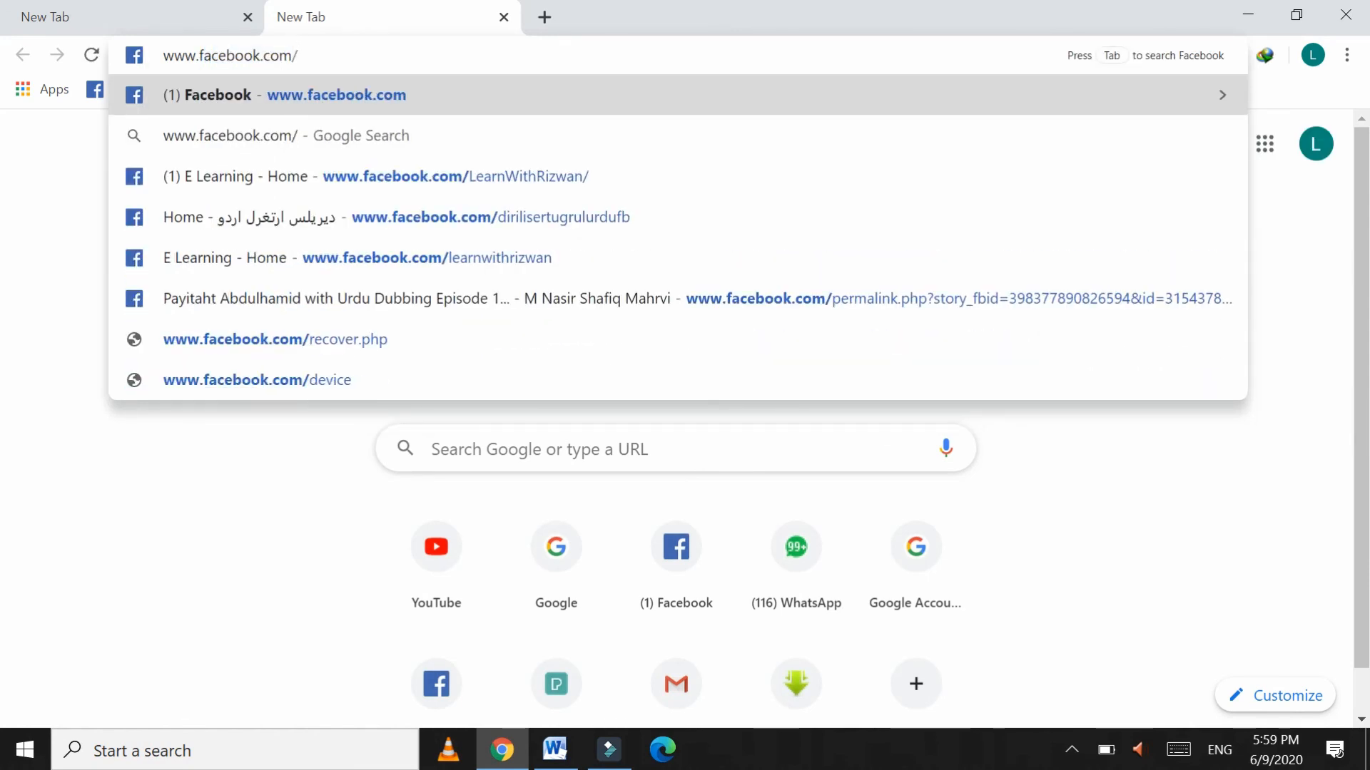
text(le)
key(Return)
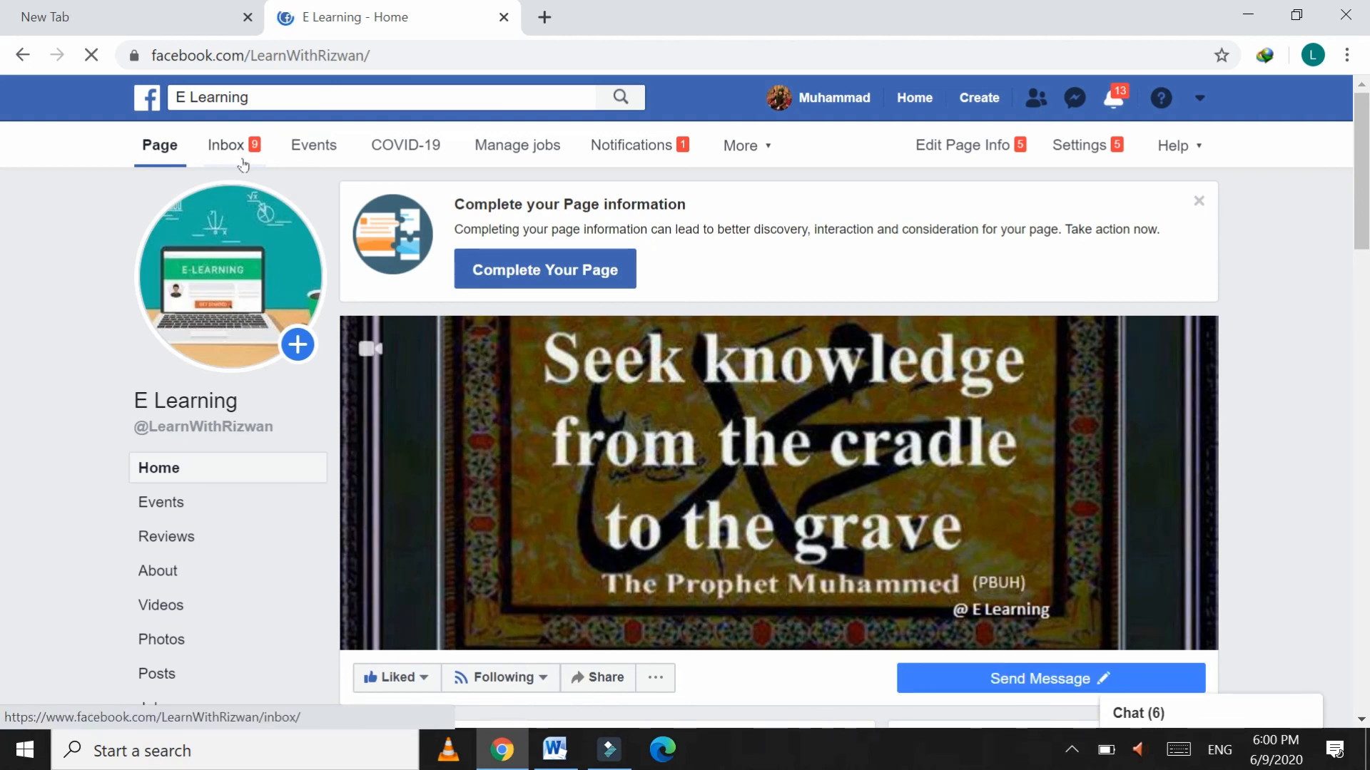
scroll(243, 164, down, 2)
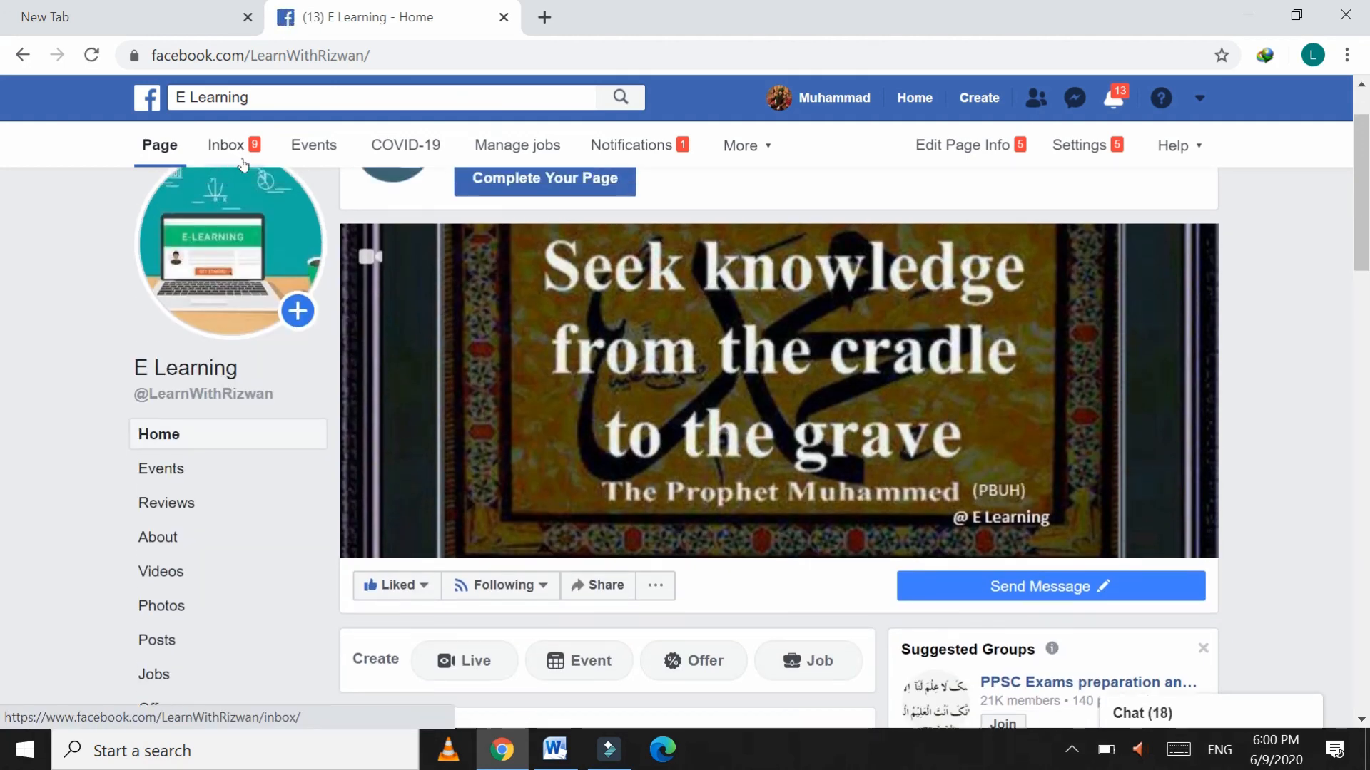